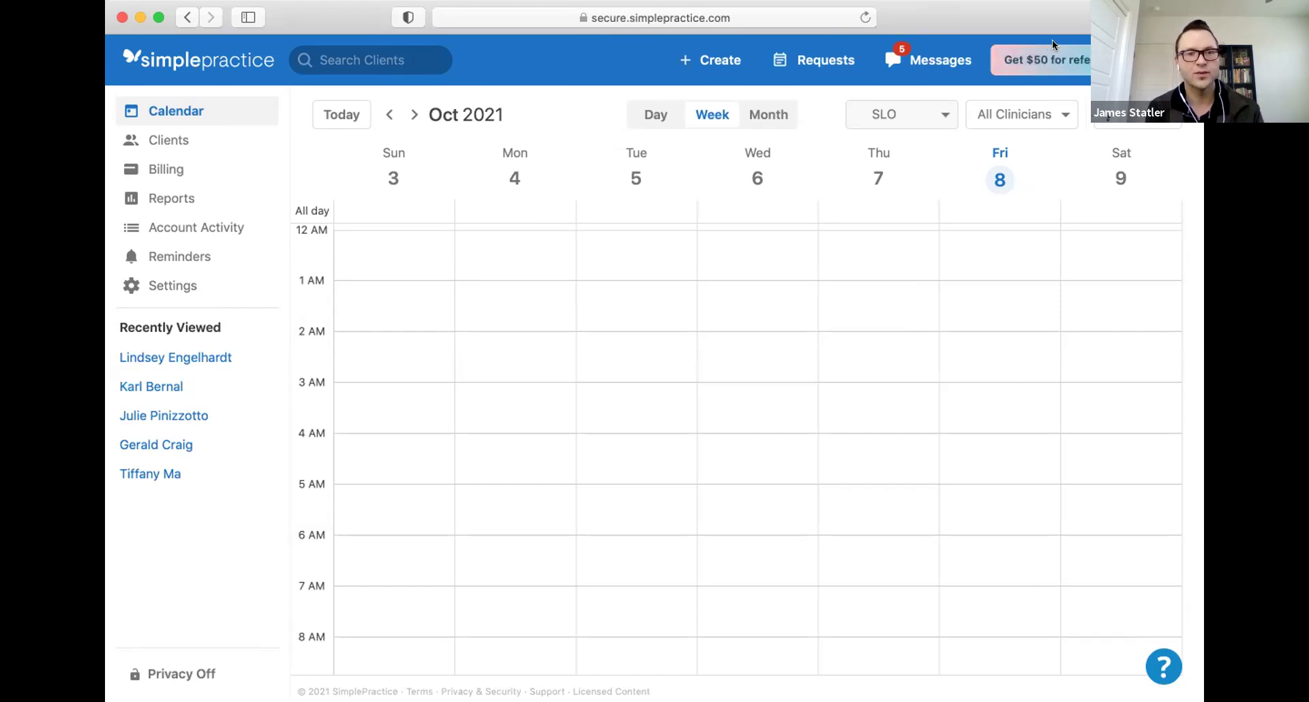
click(1046, 59)
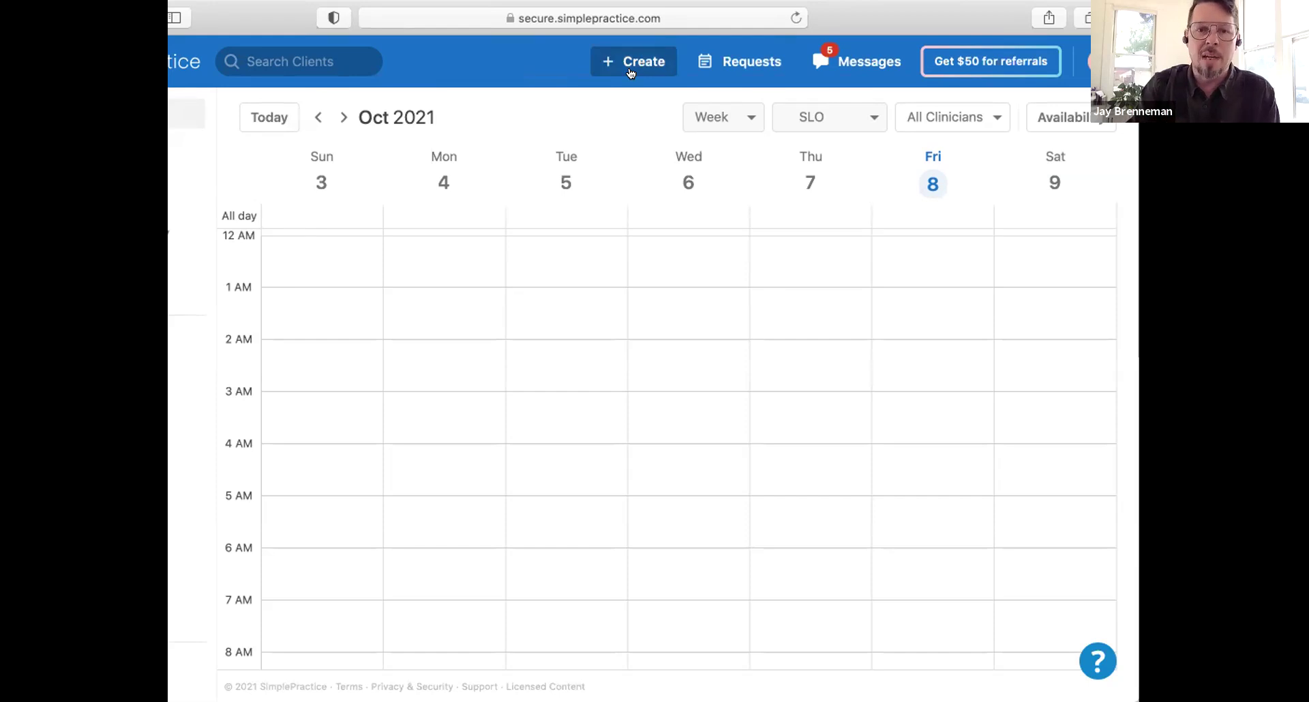
Step: Start a new Minor client record with first and last name 'Student'
click(631, 73)
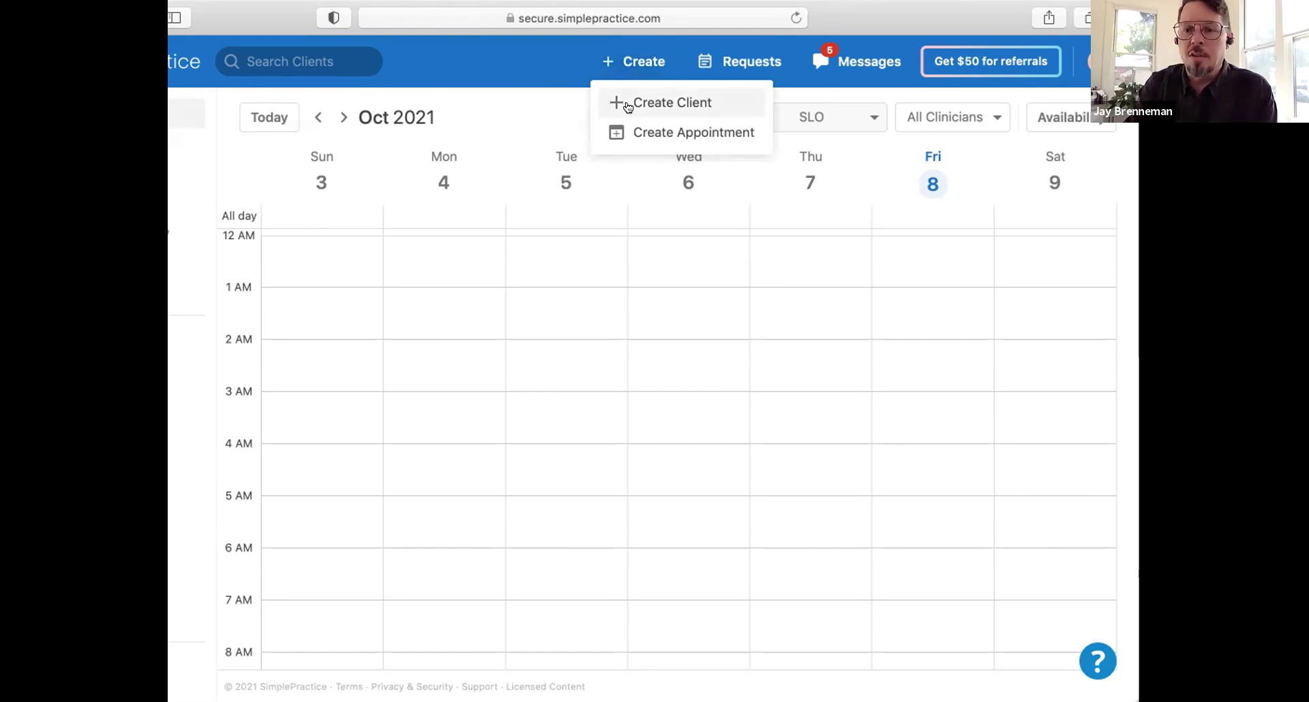
click(632, 106)
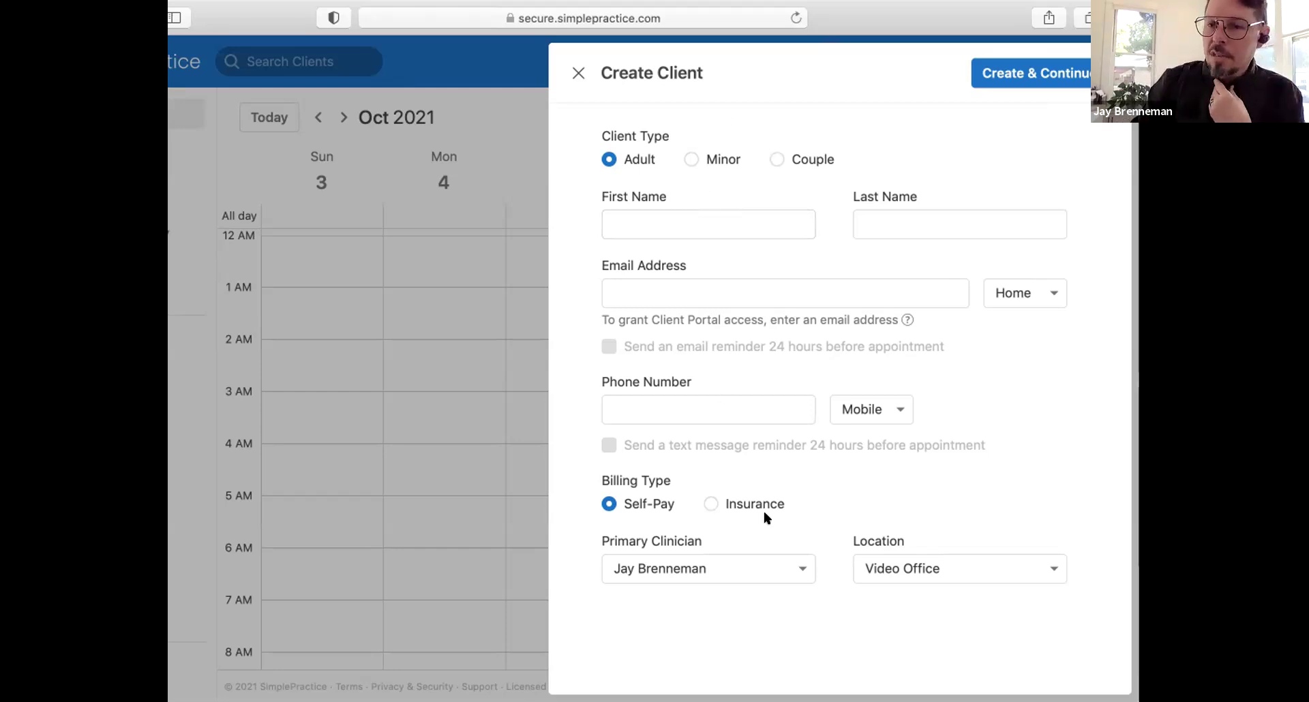
click(690, 160)
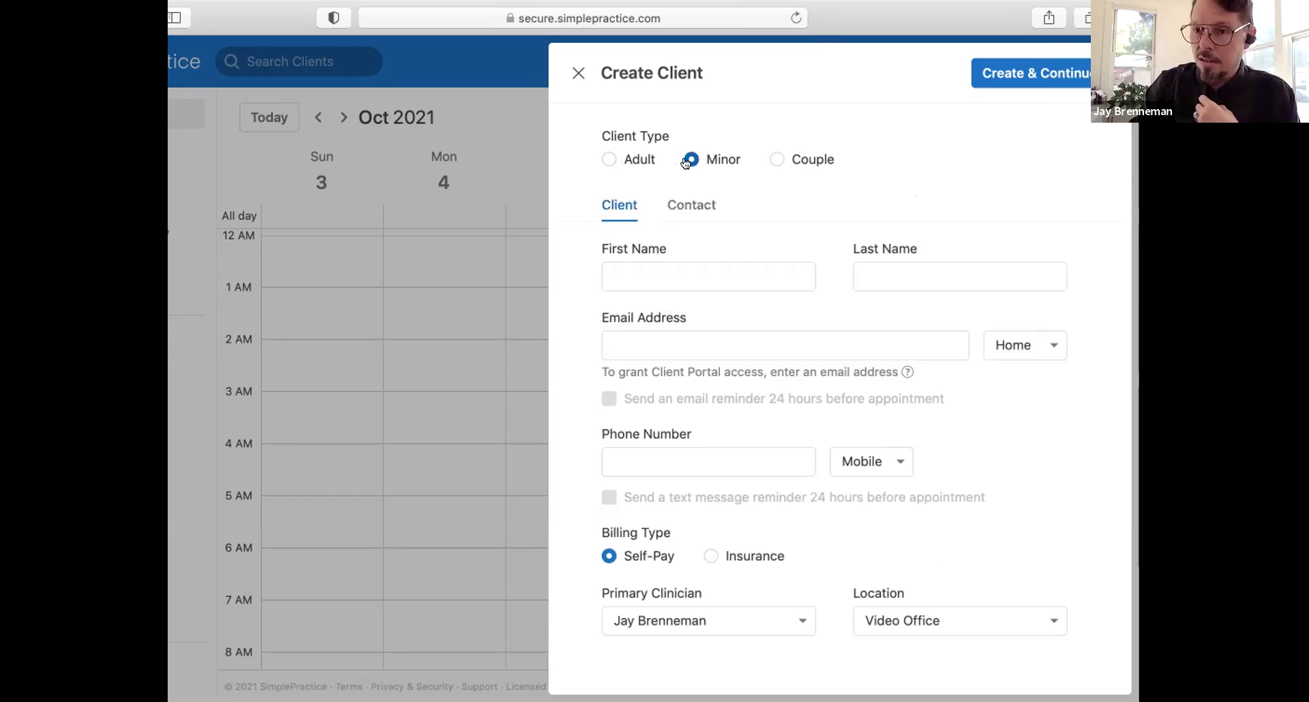
click(678, 267)
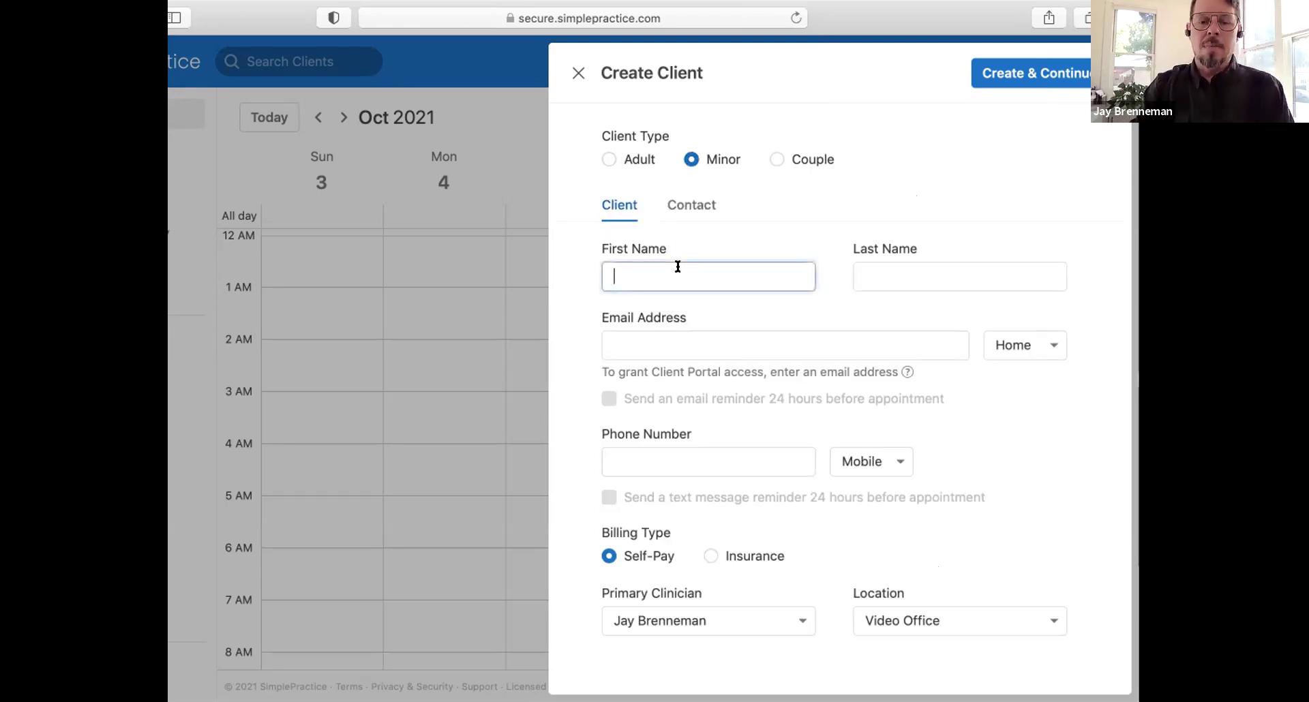
text(Student)
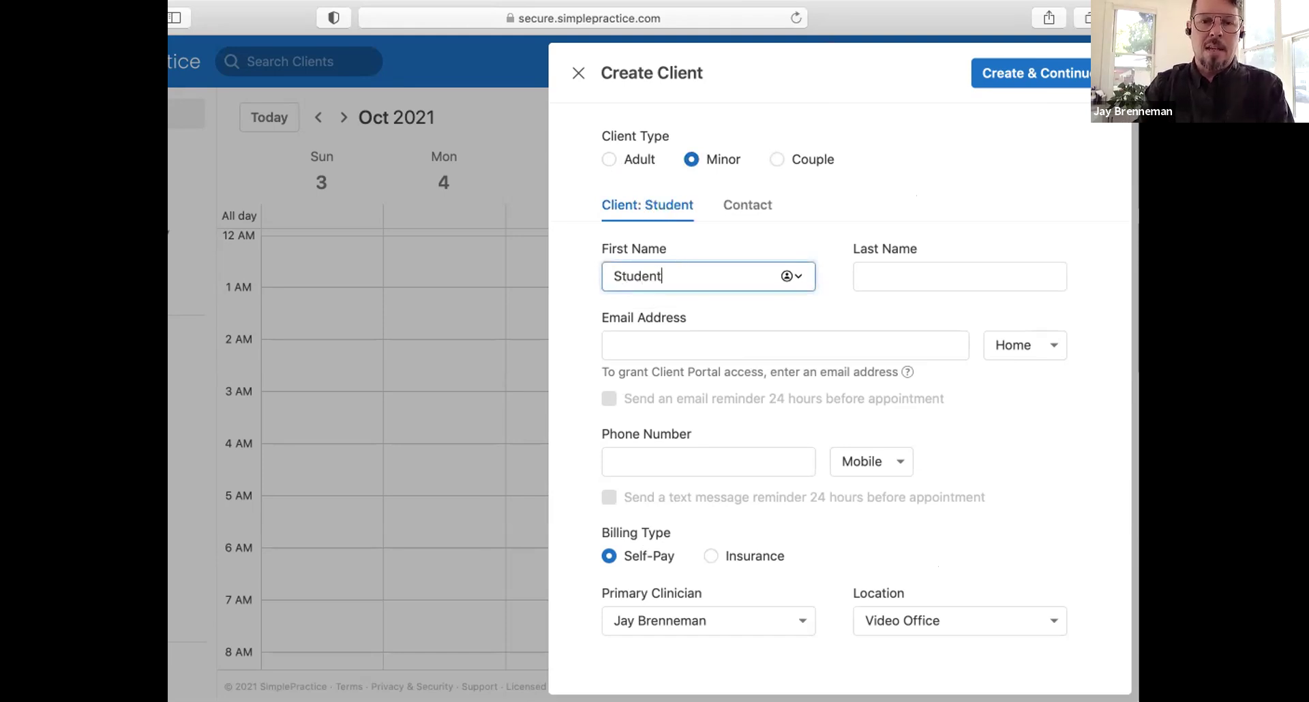
key(Tab)
text(Student)
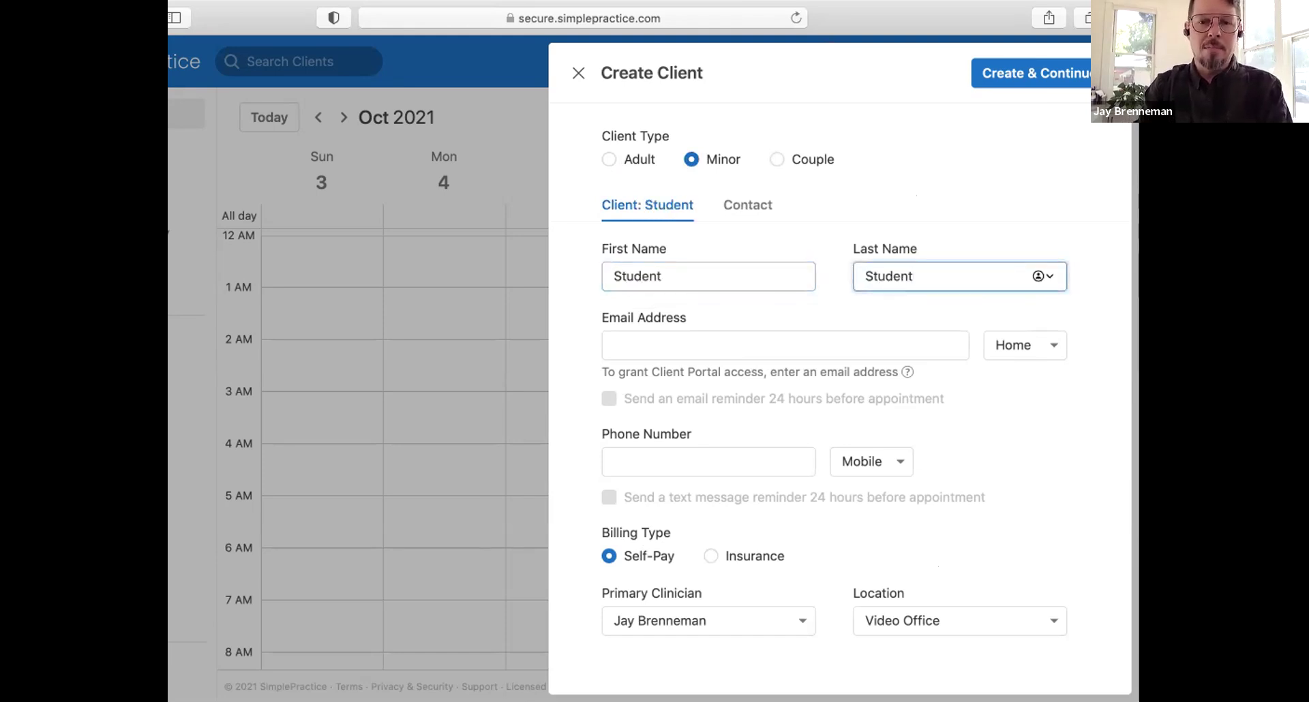
click(614, 345)
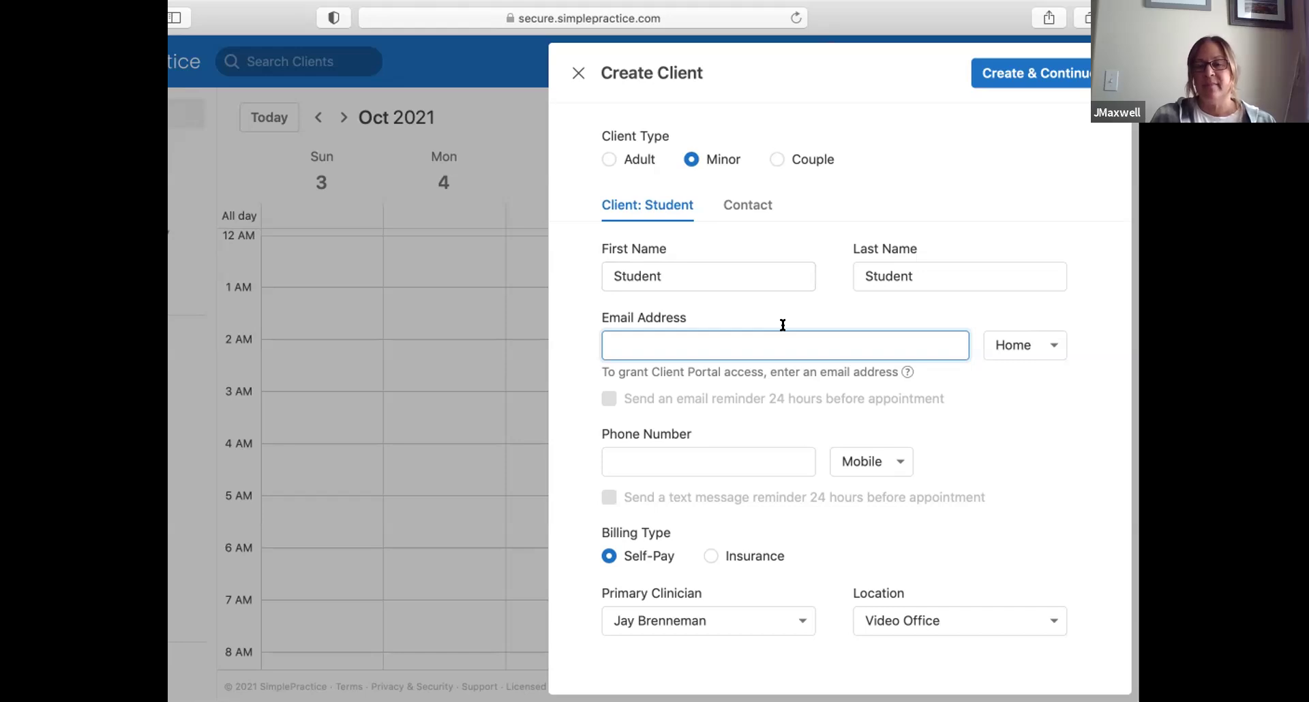
text(student)
text(@sts)
Step: Finish the client's email, enter the mobile number, and turn on email and text reminders
key(BackSpace)
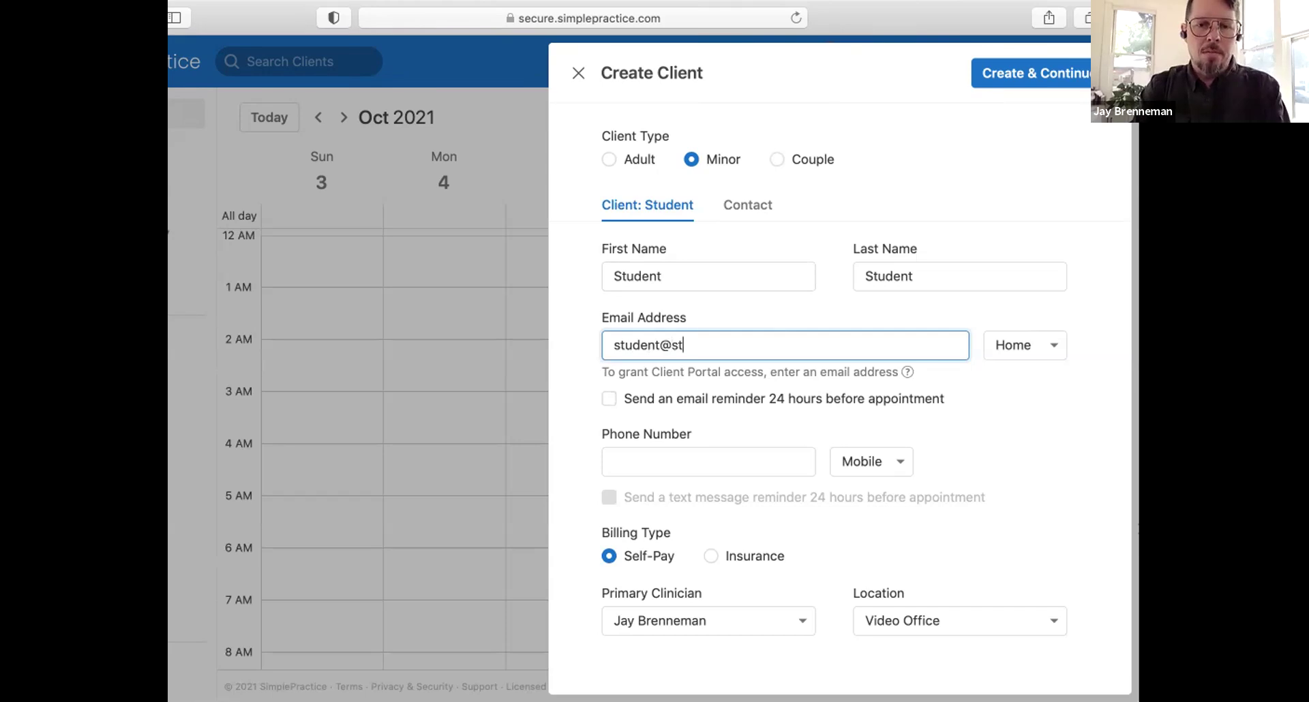
text(udent.com)
key(Tab)
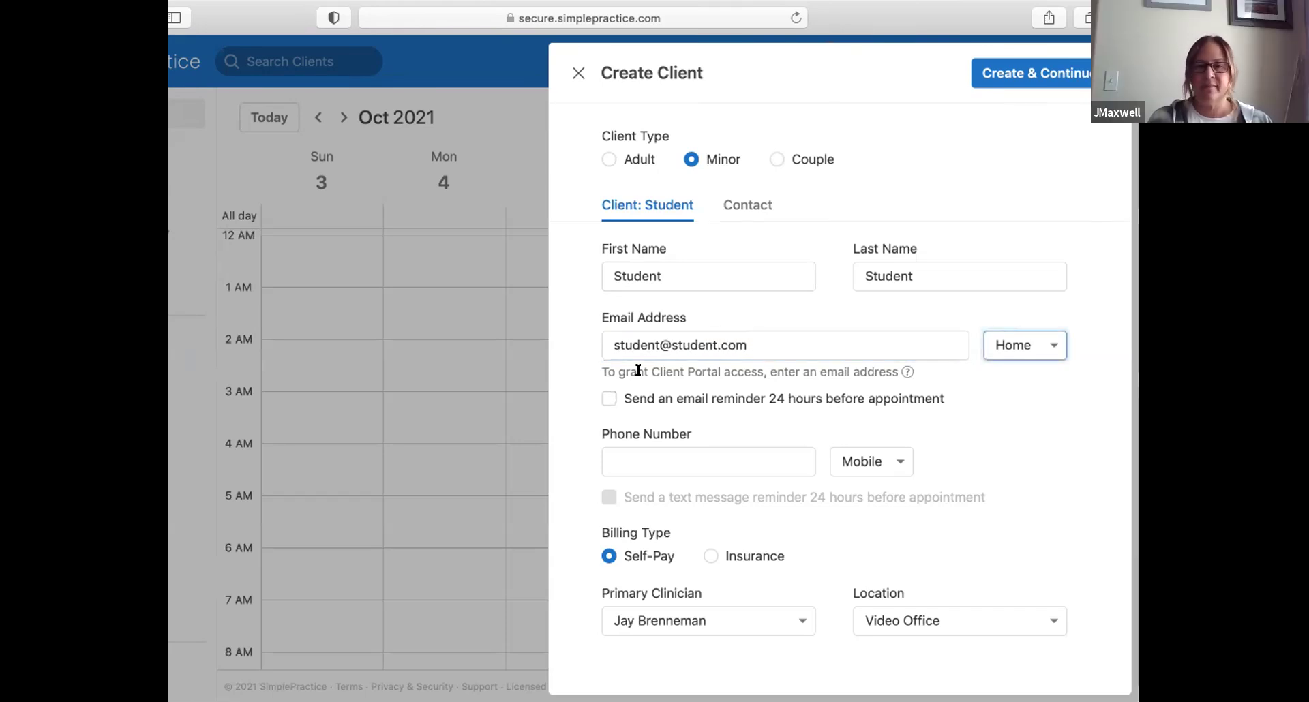
click(602, 400)
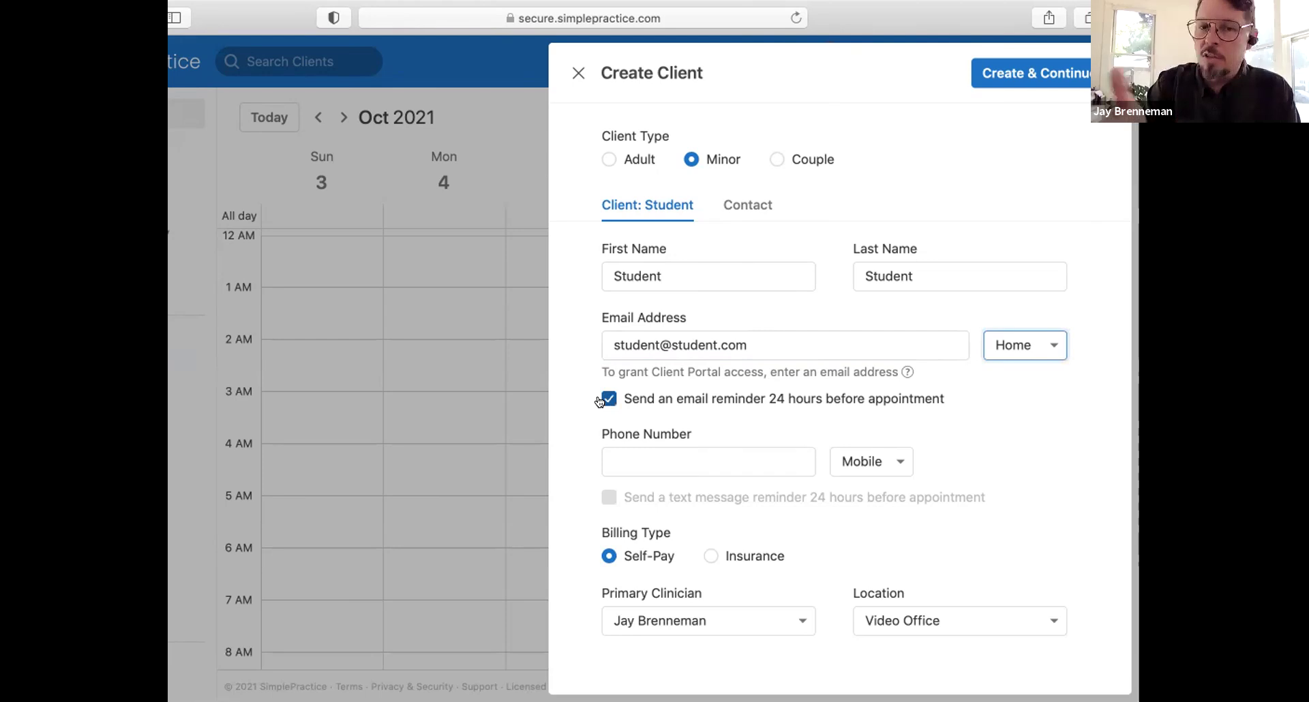
click(668, 455)
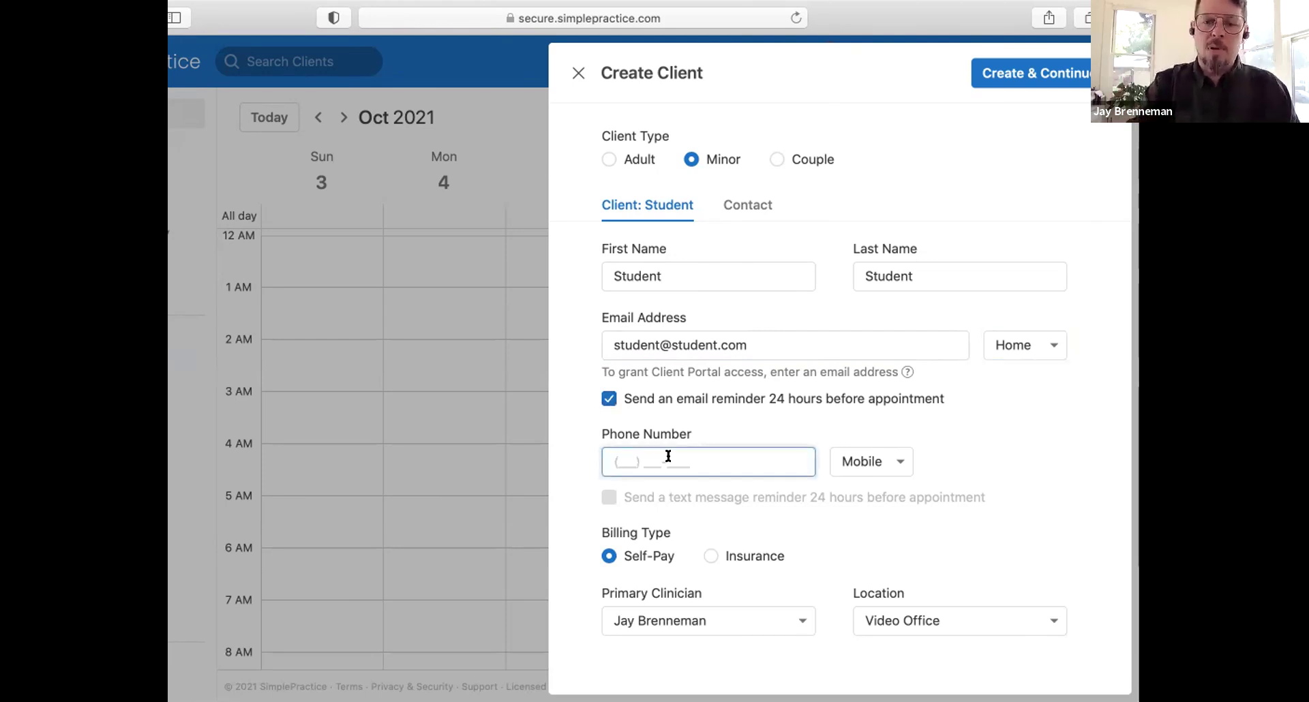
text(805) 555-)
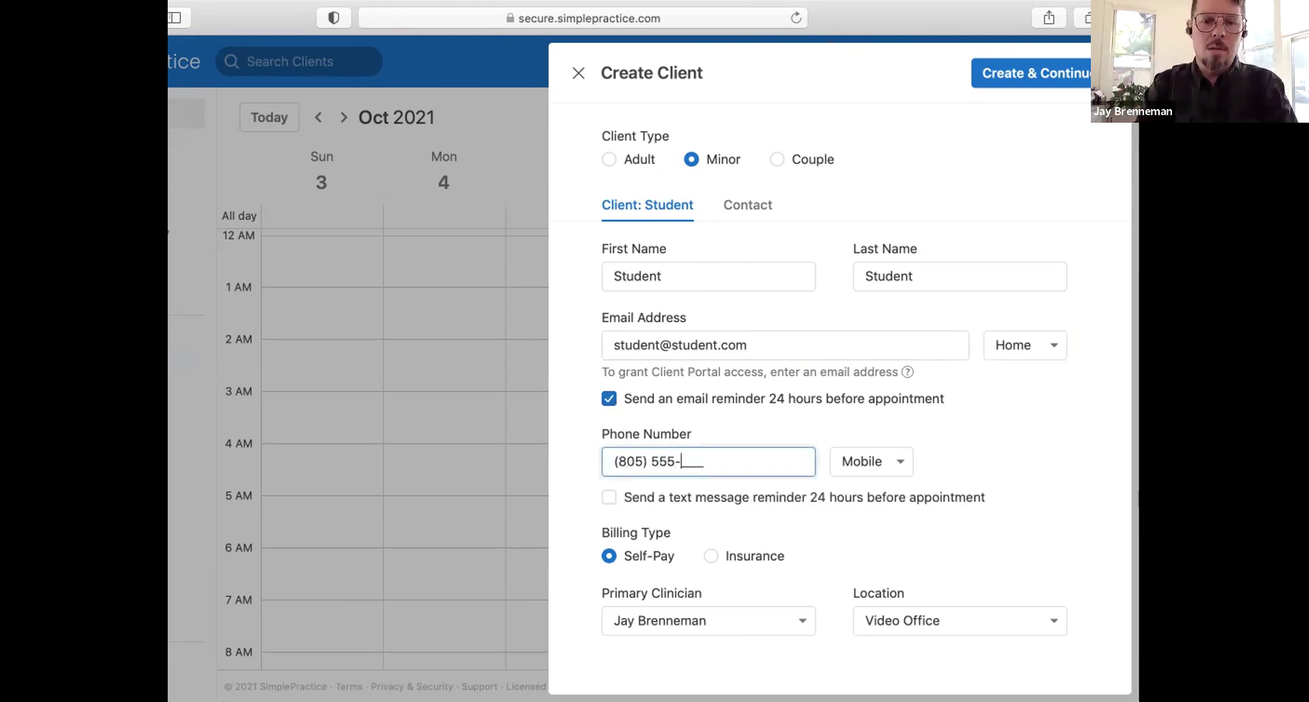
text(1212)
click(609, 498)
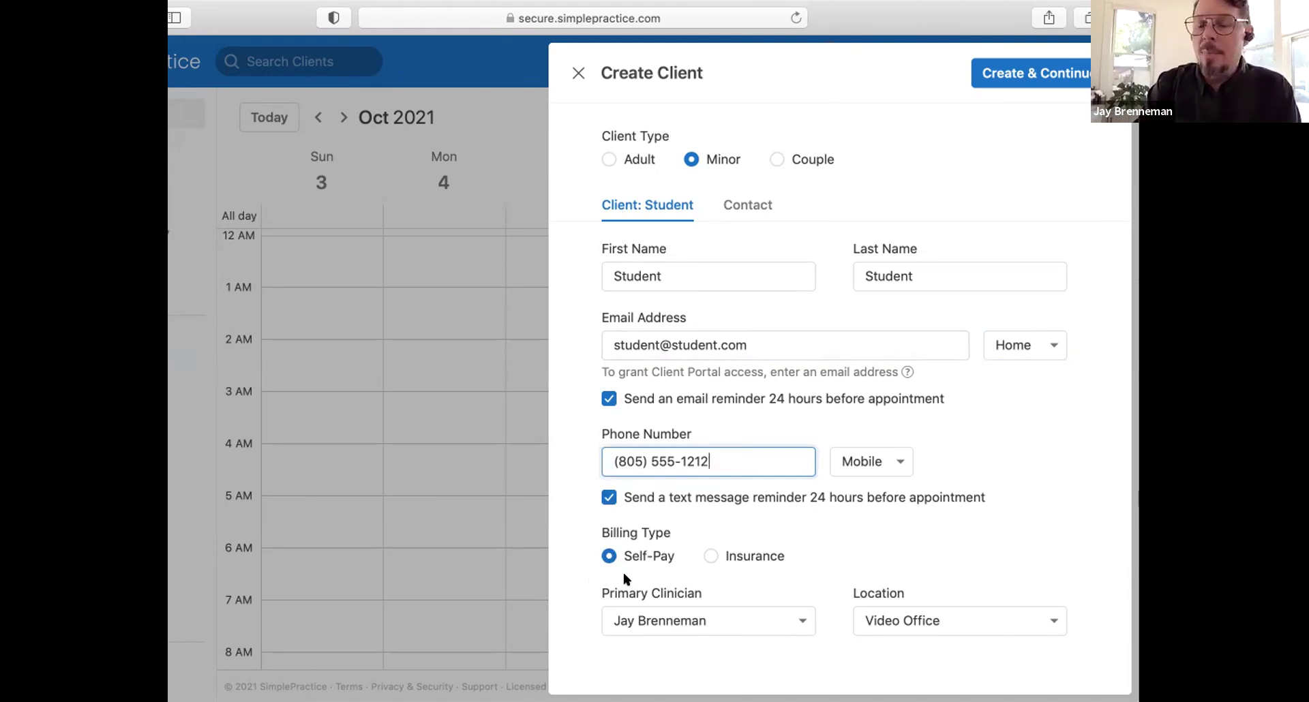
Step: Set billing to Insurance, keep the primary clinician, and set location to School Campus
click(707, 559)
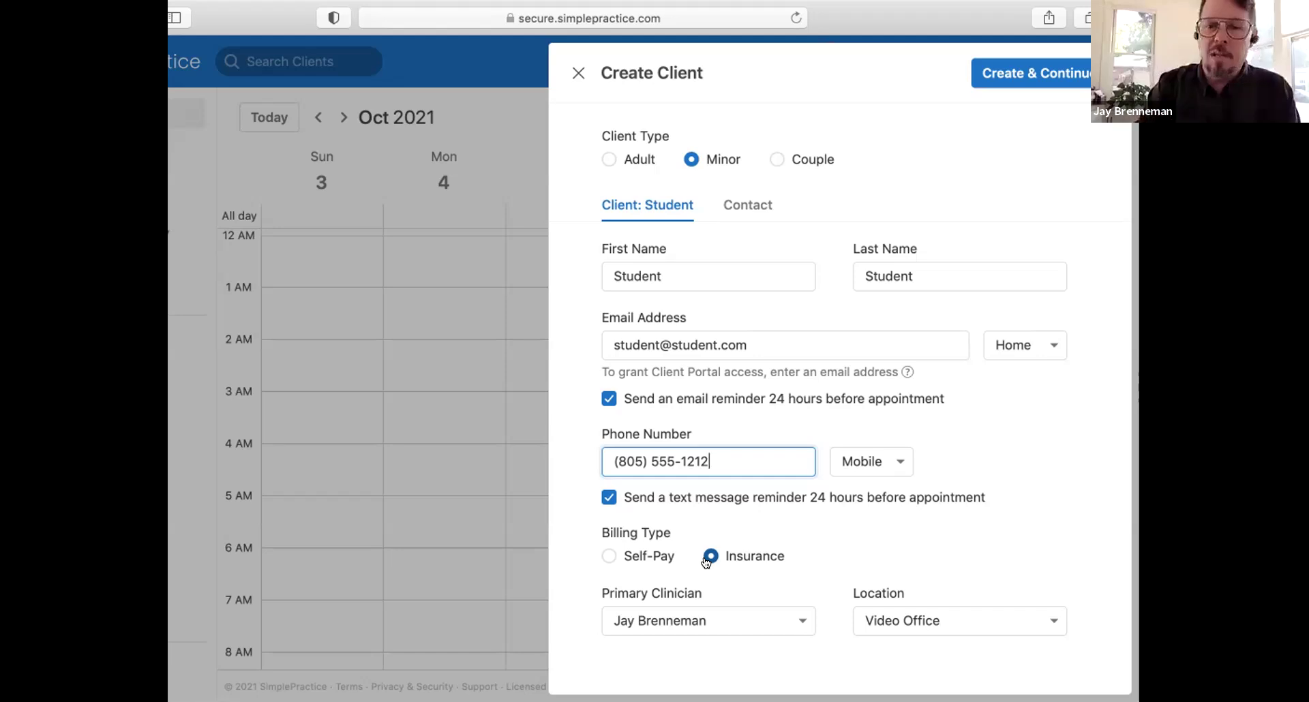
click(734, 620)
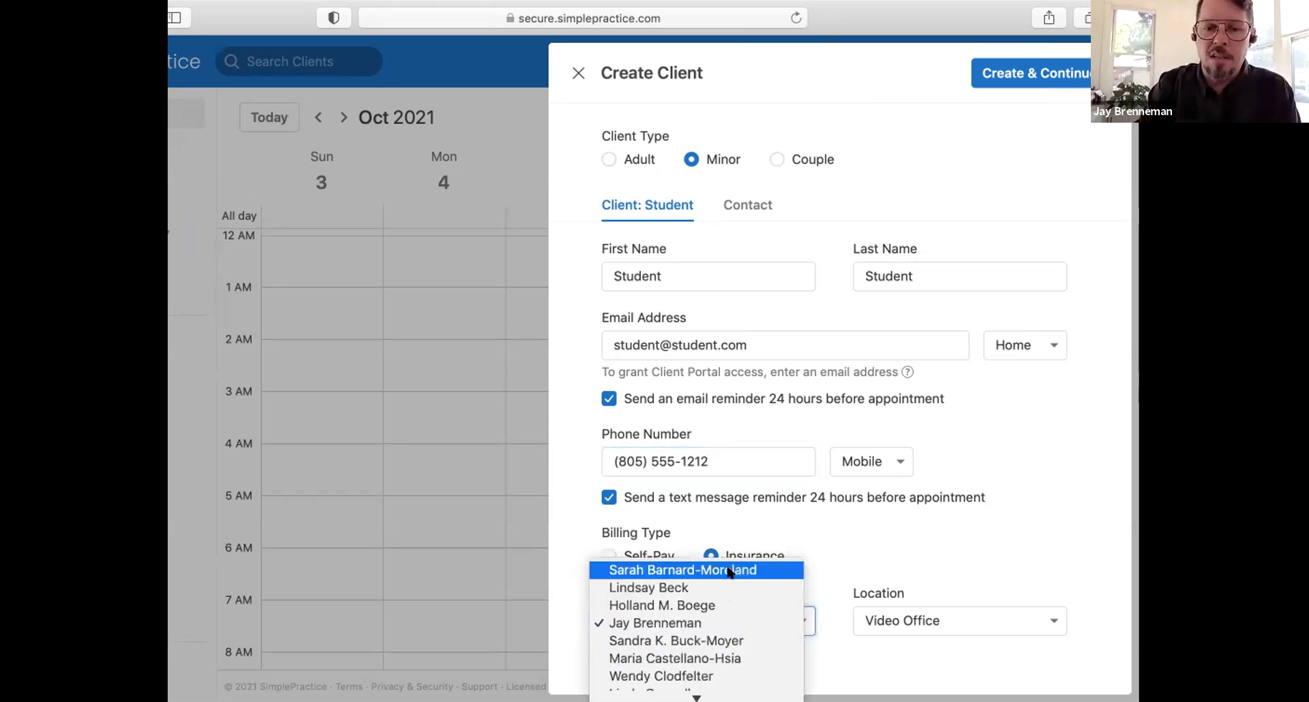
click(722, 622)
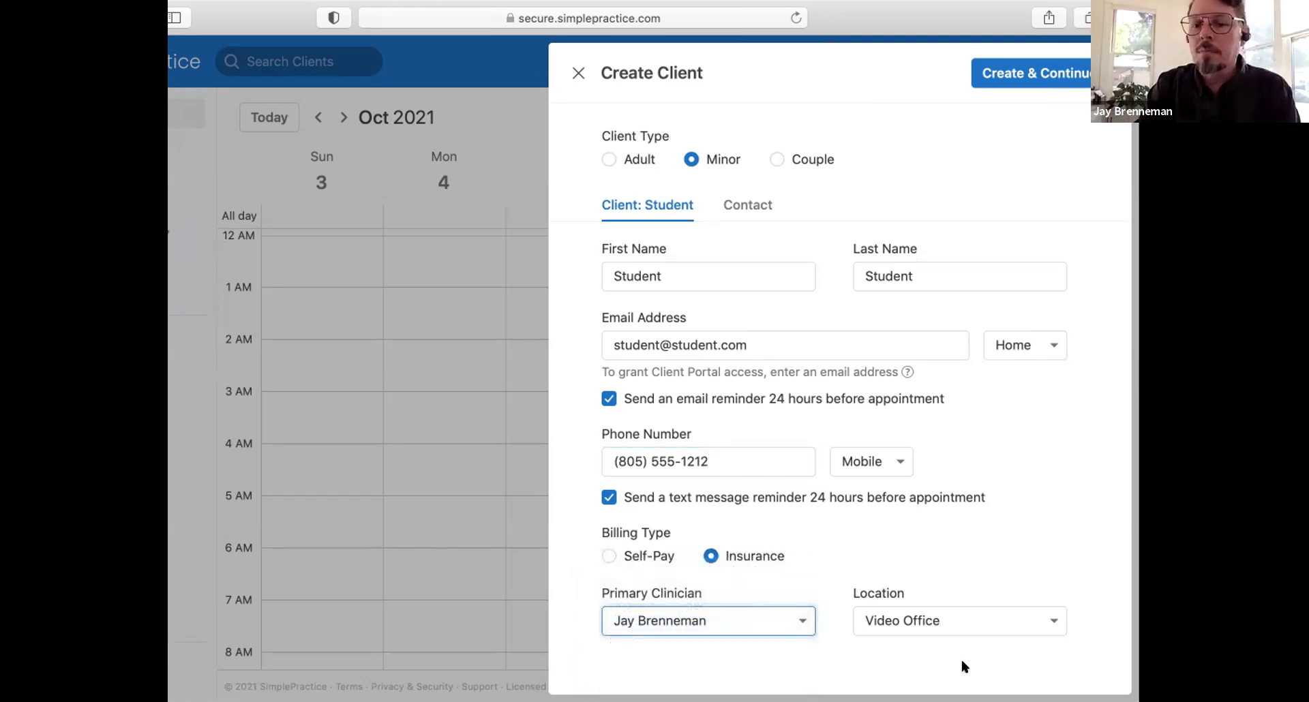
click(986, 626)
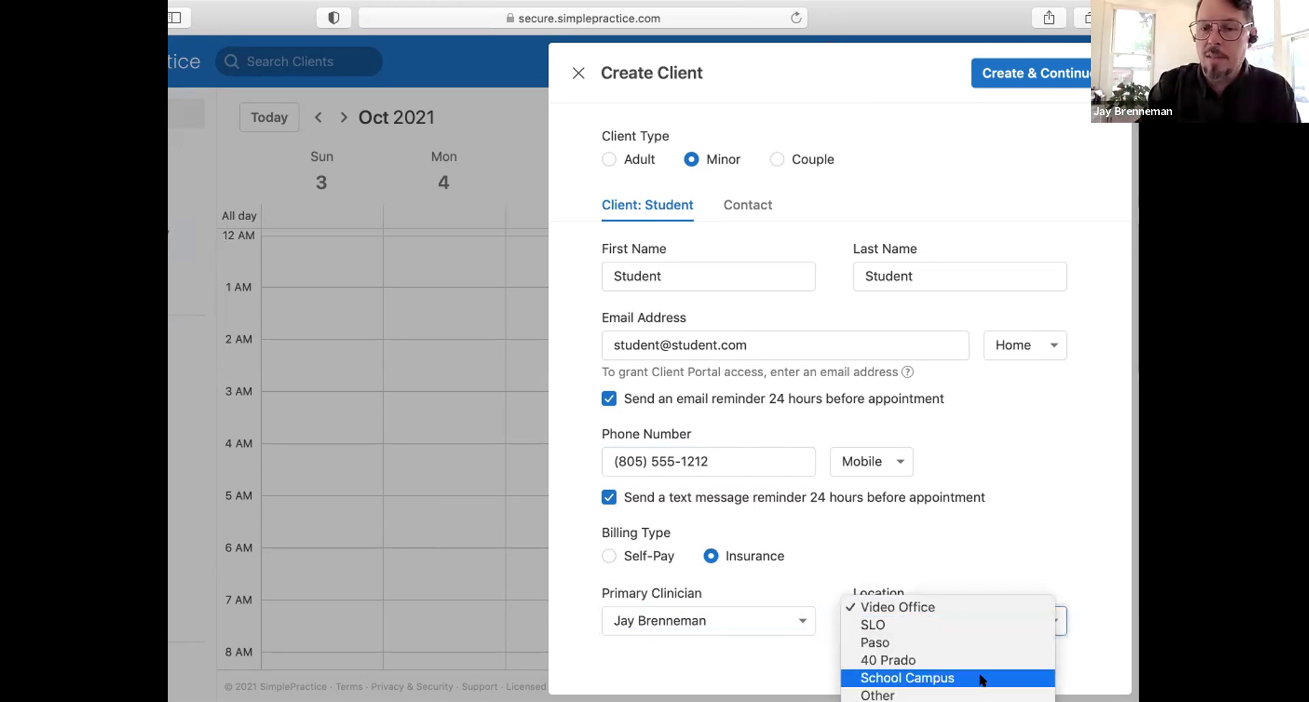
click(979, 678)
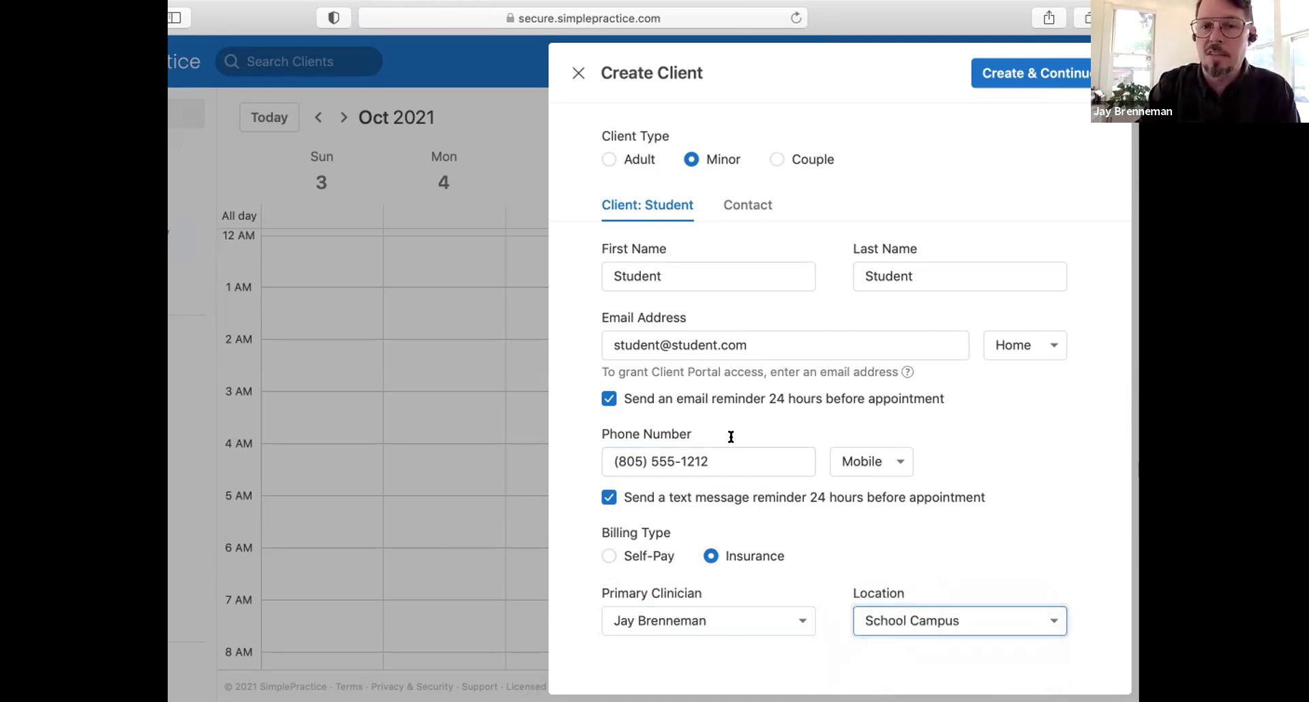
Step: Review the guardian contact fields, then try Create & Continue, which flags the contact's blank names
click(753, 205)
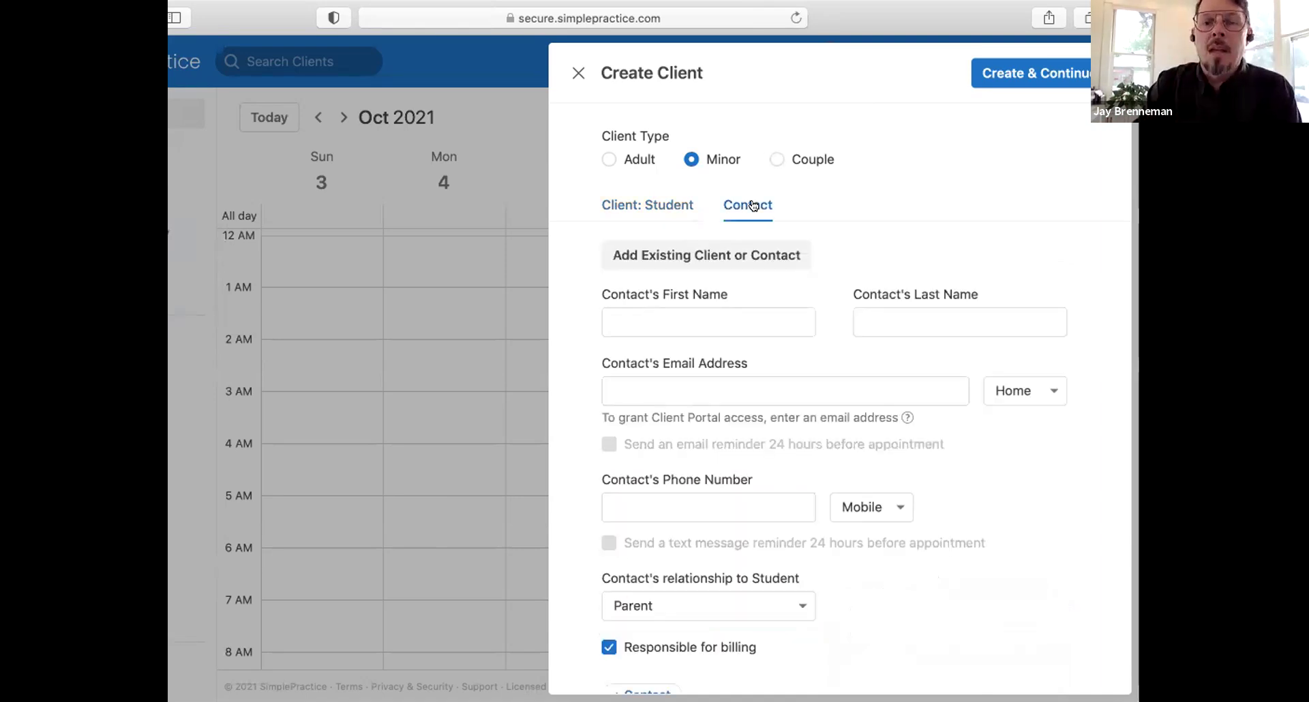
scroll(754, 204, down, 1)
scroll(754, 203, down, 2)
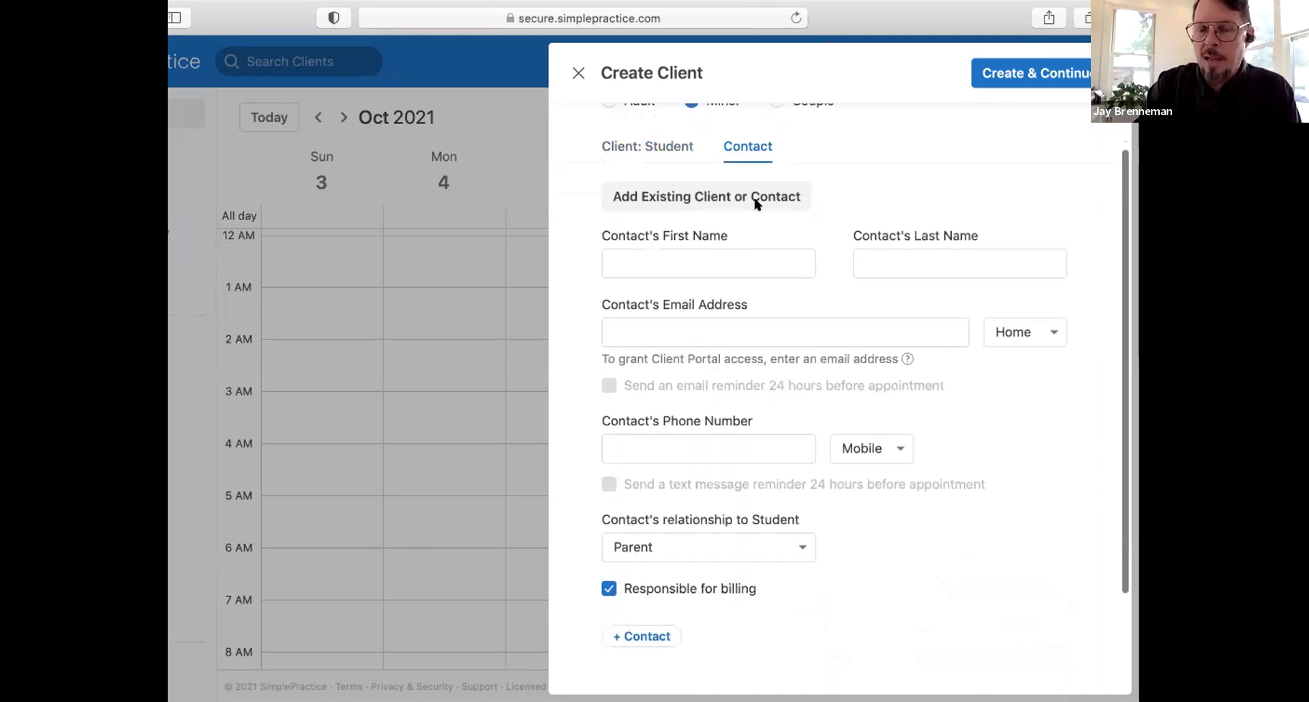
scroll(755, 204, down, 1)
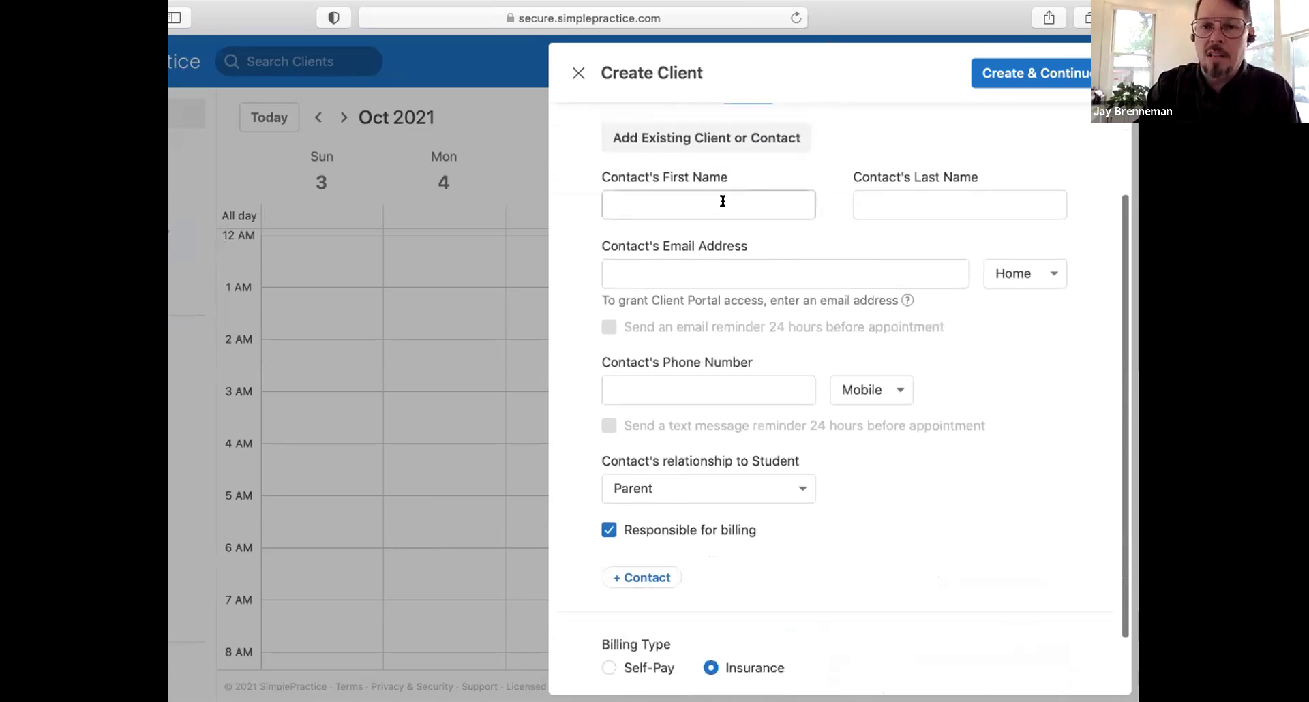
scroll(723, 203, up, 4)
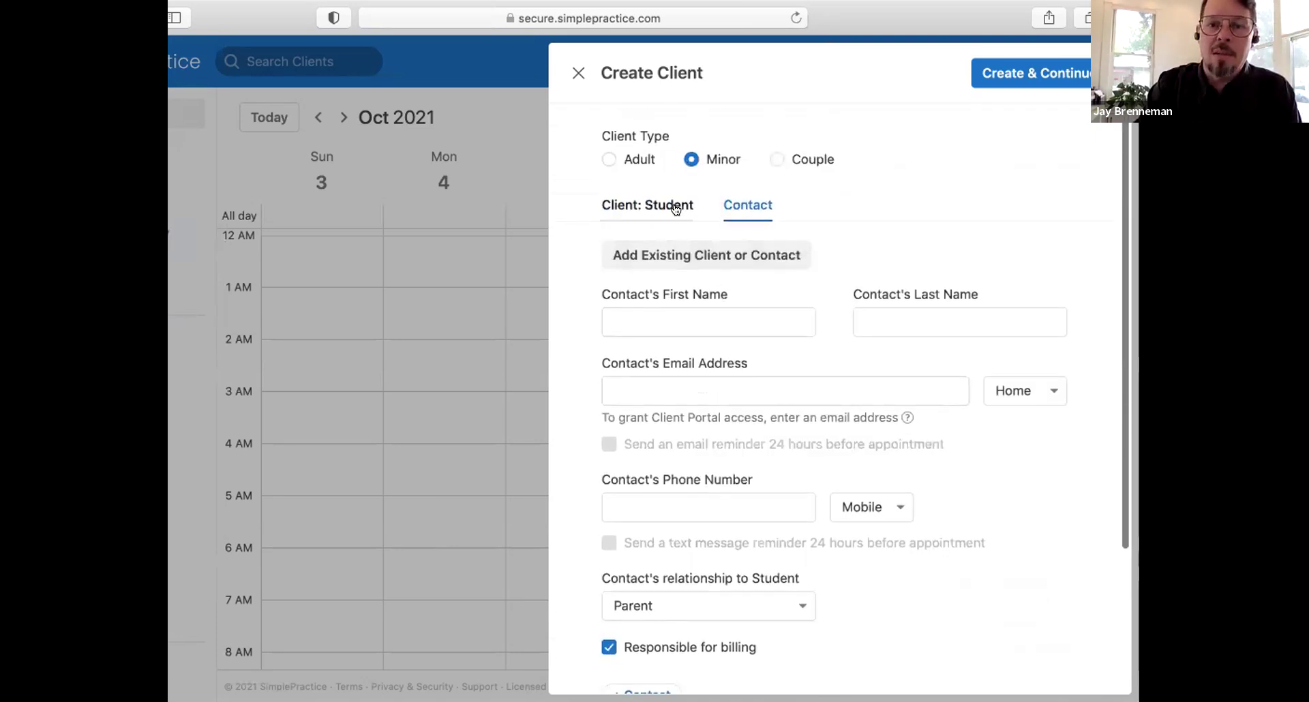
click(676, 208)
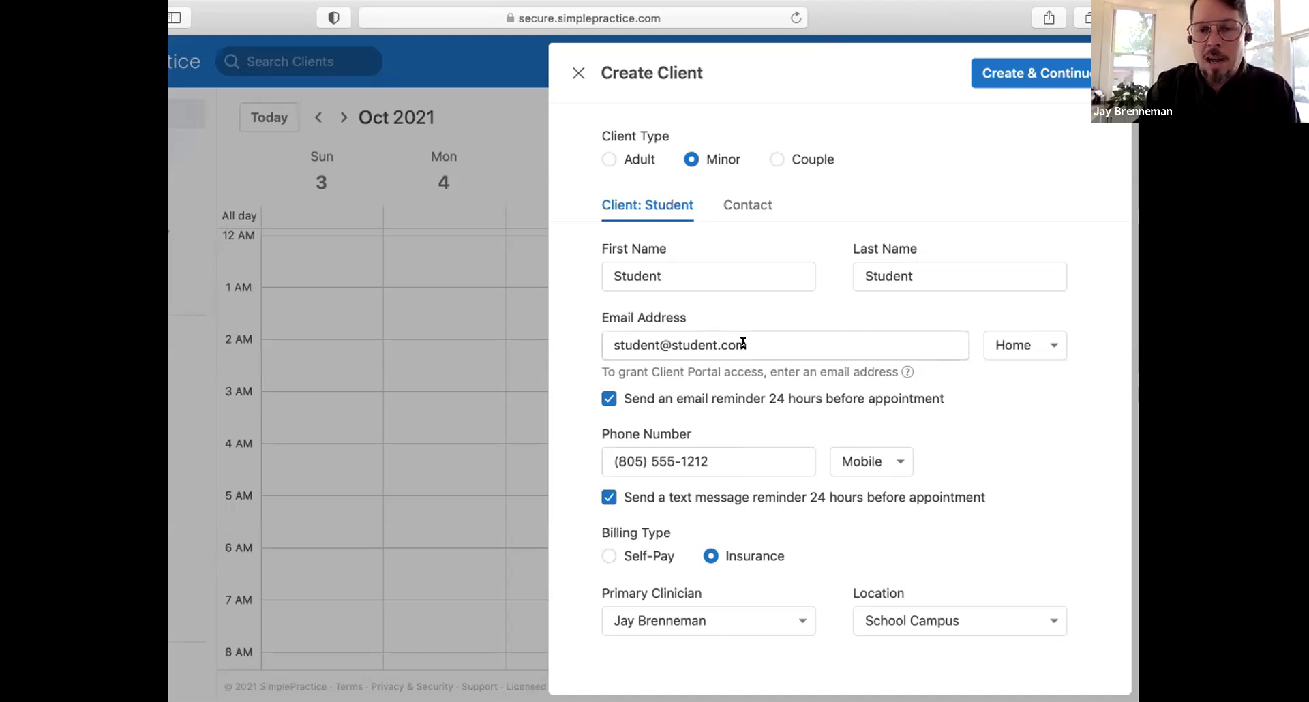
click(987, 72)
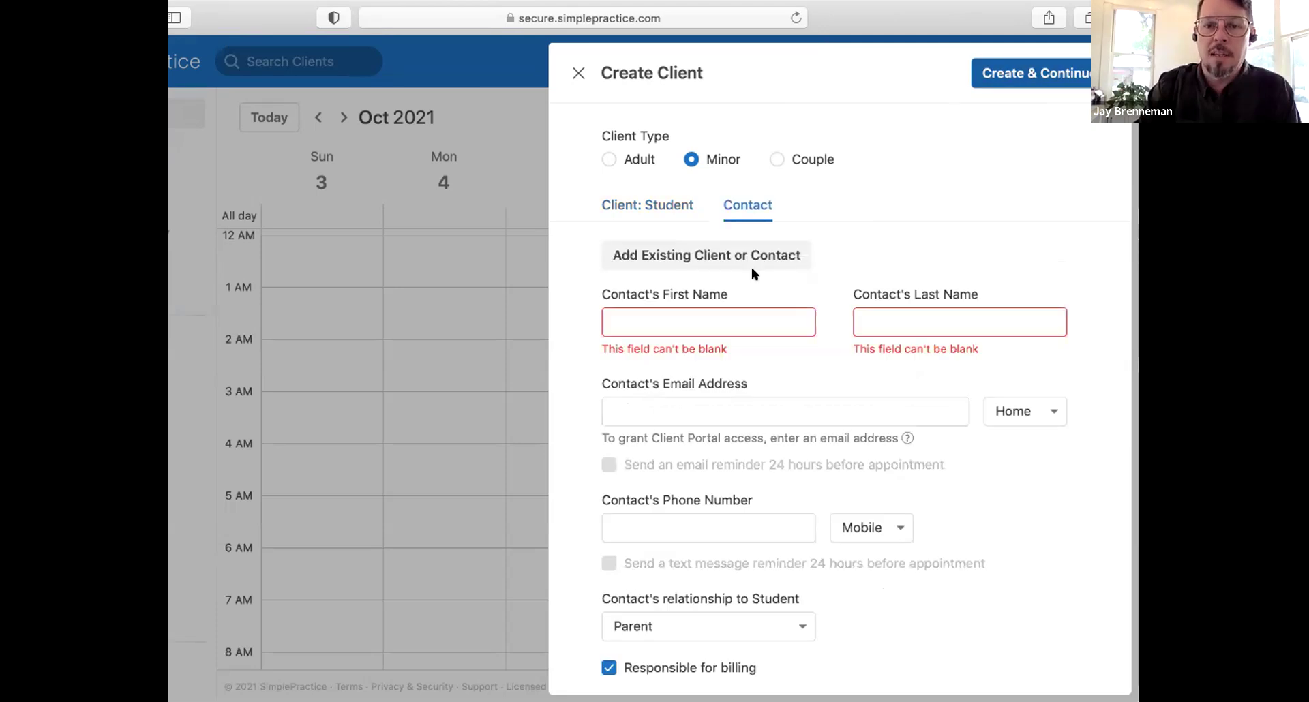
click(727, 326)
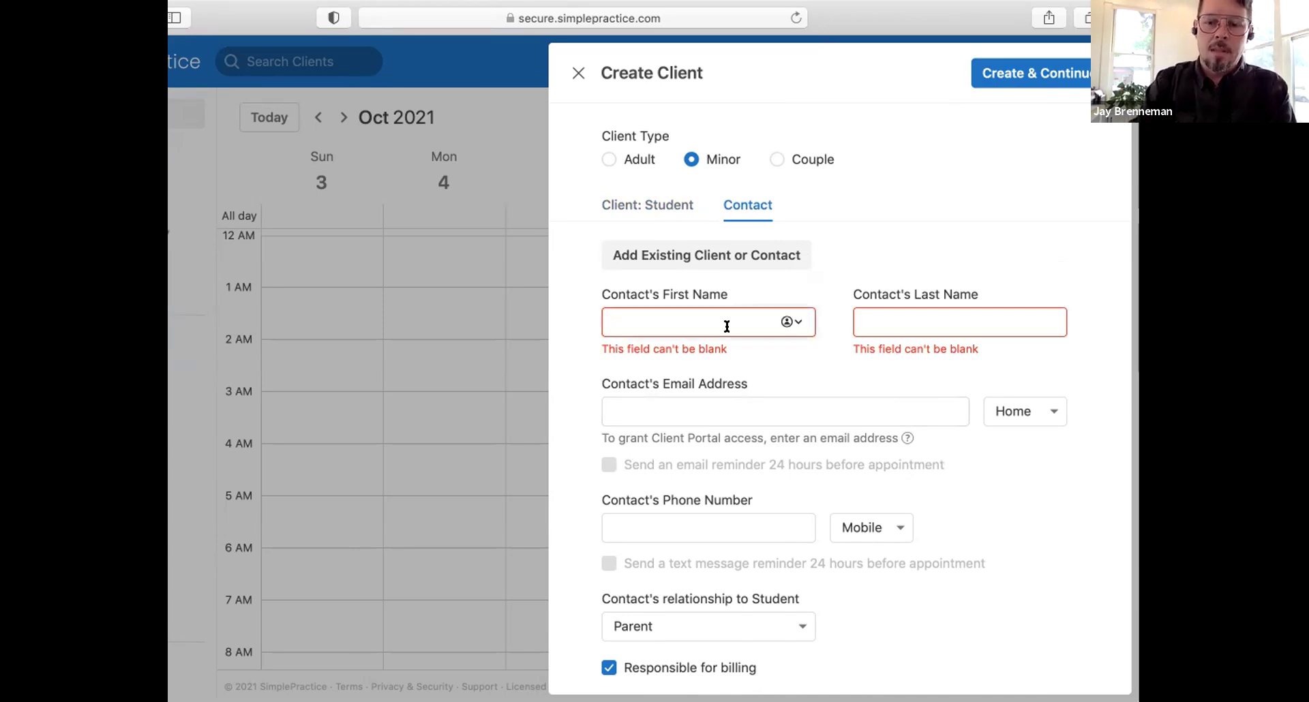
Step: Name the contact 'Parent Parent', correcting typos in the first name
text(PAret)
key(BackSpace)
key(BackSpace)
key(BackSpace)
key(BackSpace)
text(ara)
key(BackSpace)
text(ent)
key(Tab)
text(Pare)
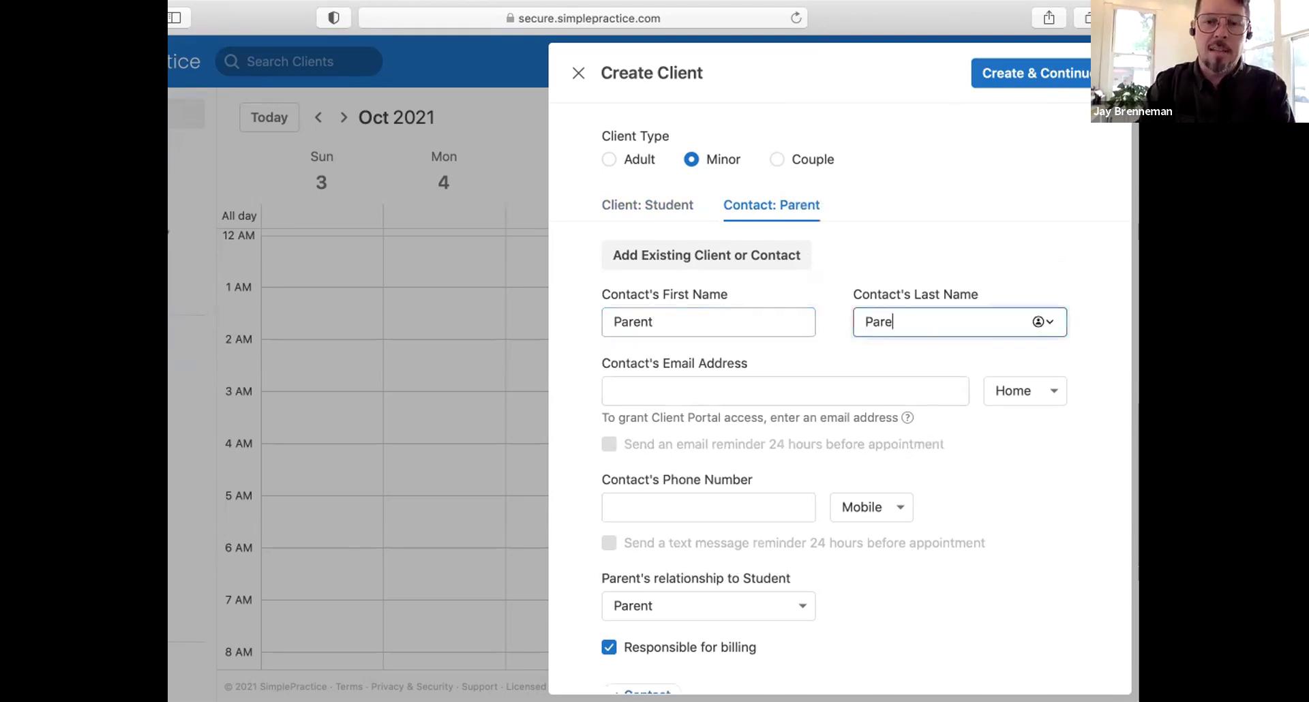
text(nt)
Step: Enter the parent's email and mobile number with email and text reminders turned on
click(668, 378)
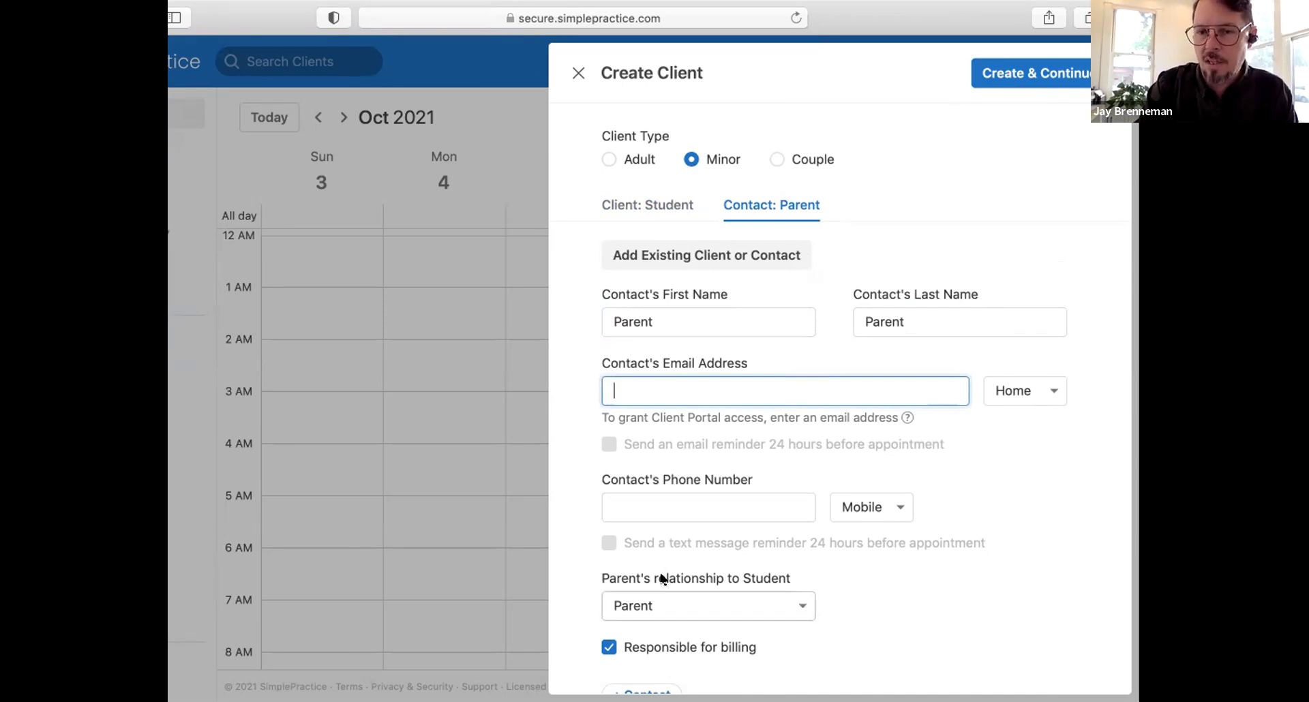
scroll(661, 580, down, 3)
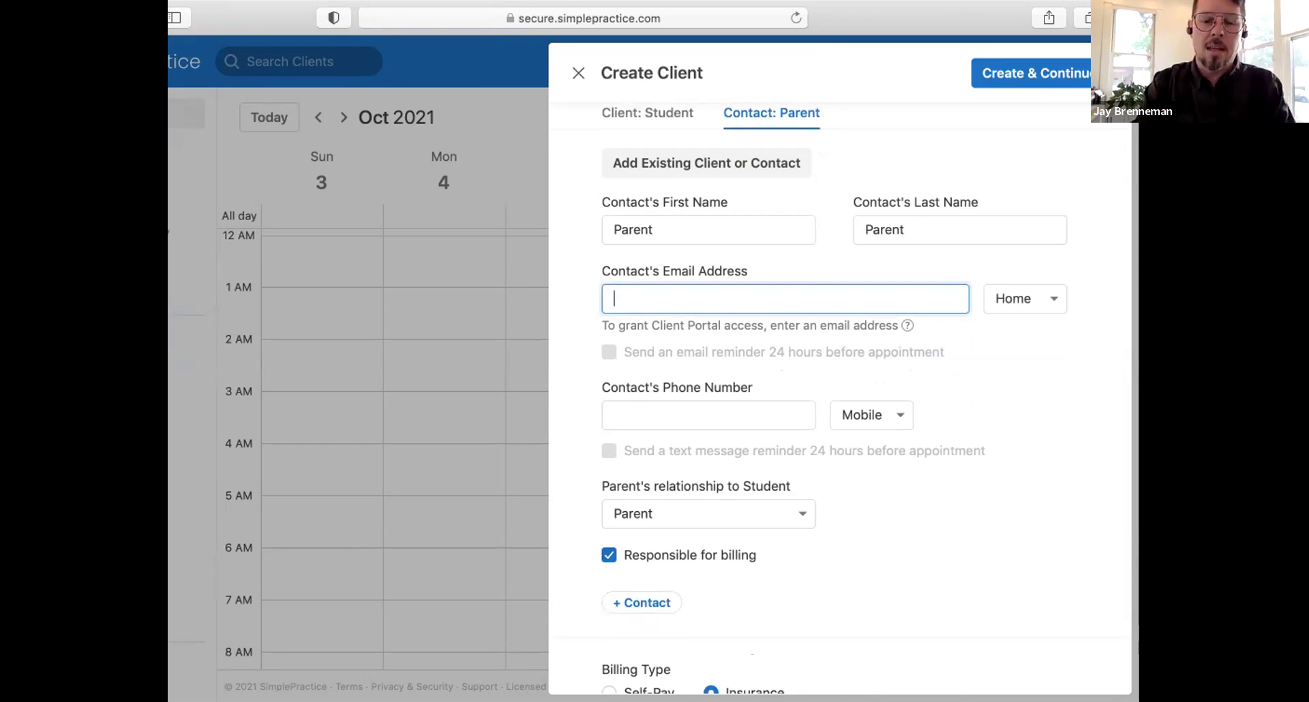
text(parent)
key(BackSpace)
key(BackSpace)
text(nt)
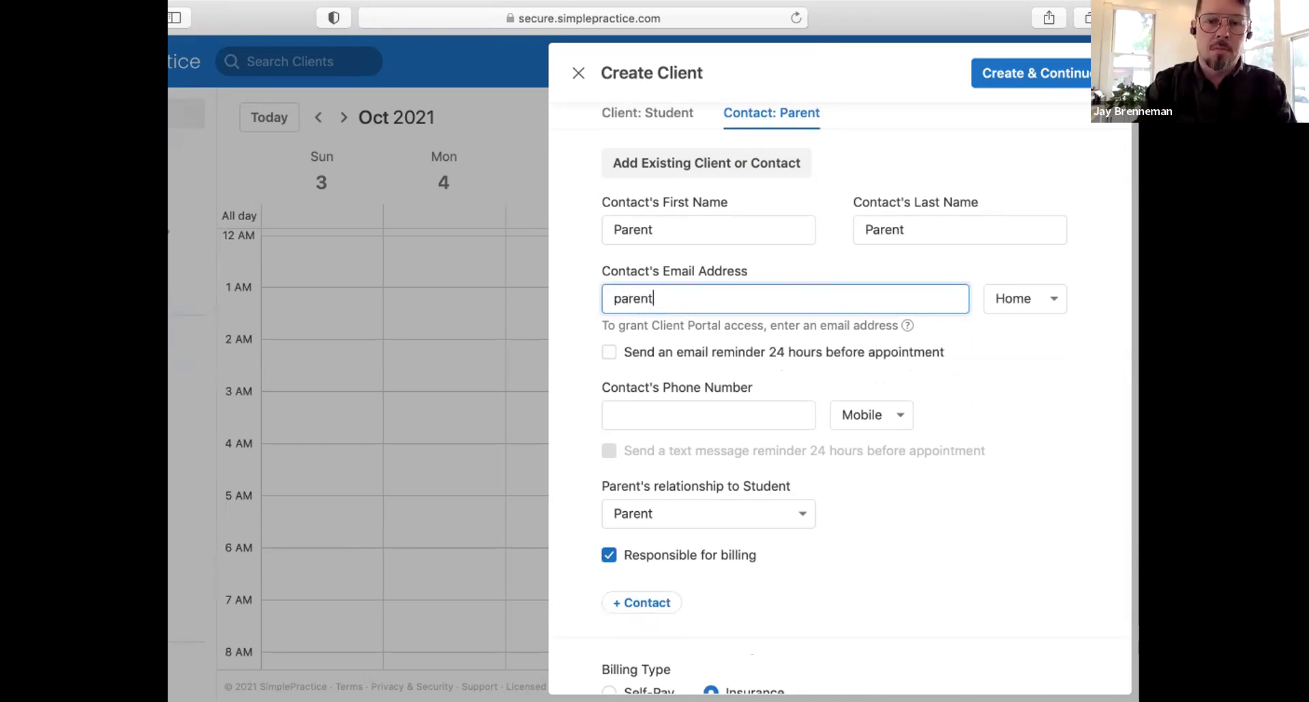
text(@parent)
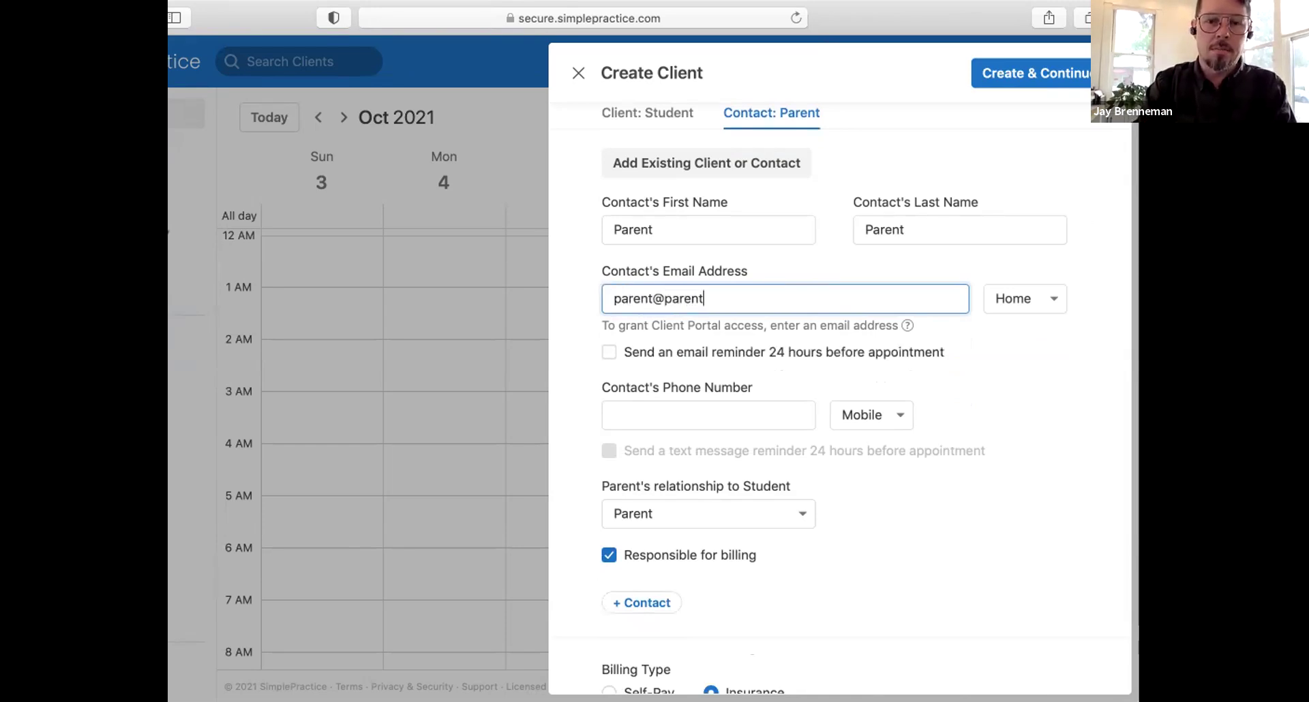
text(.com)
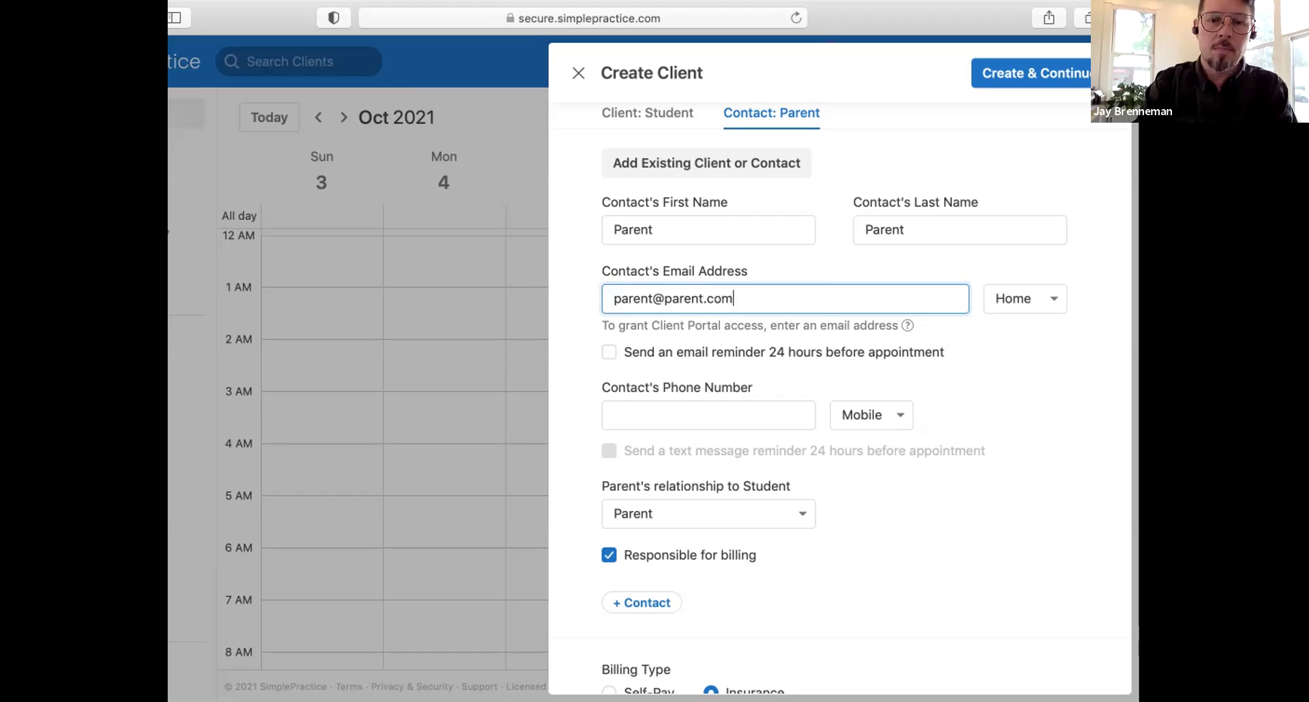
click(602, 354)
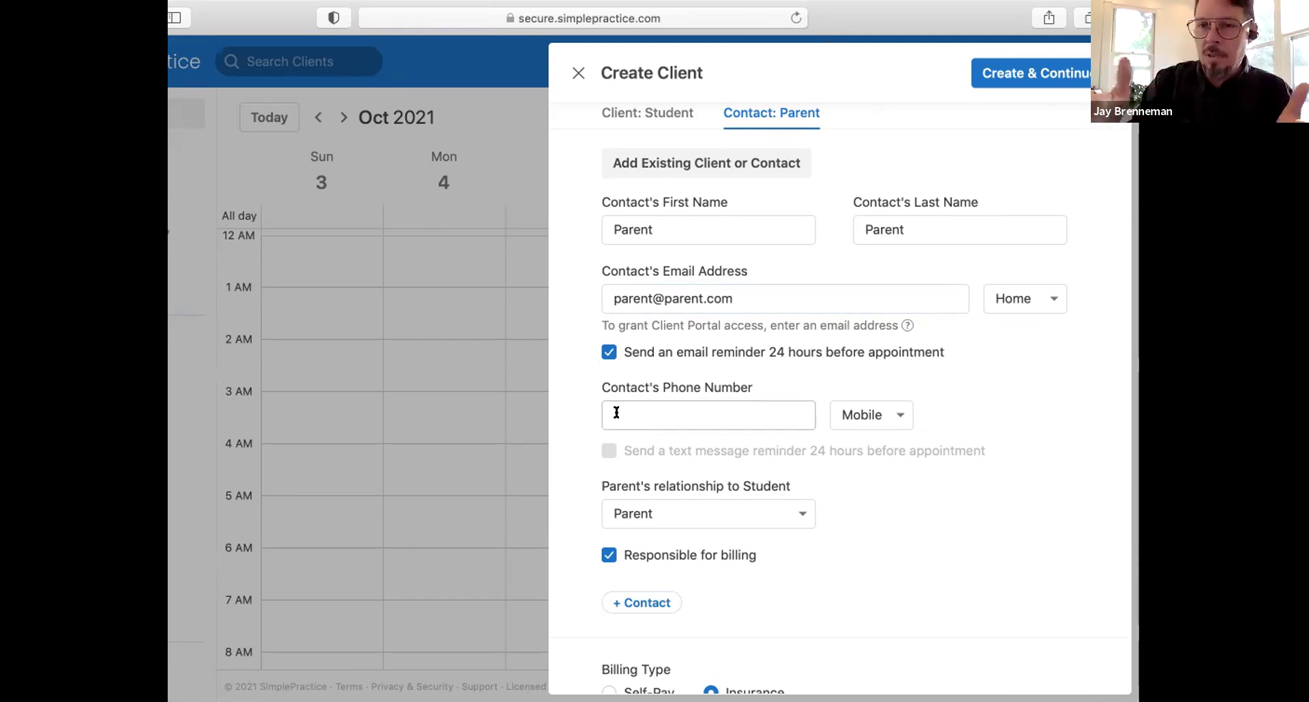
click(616, 412)
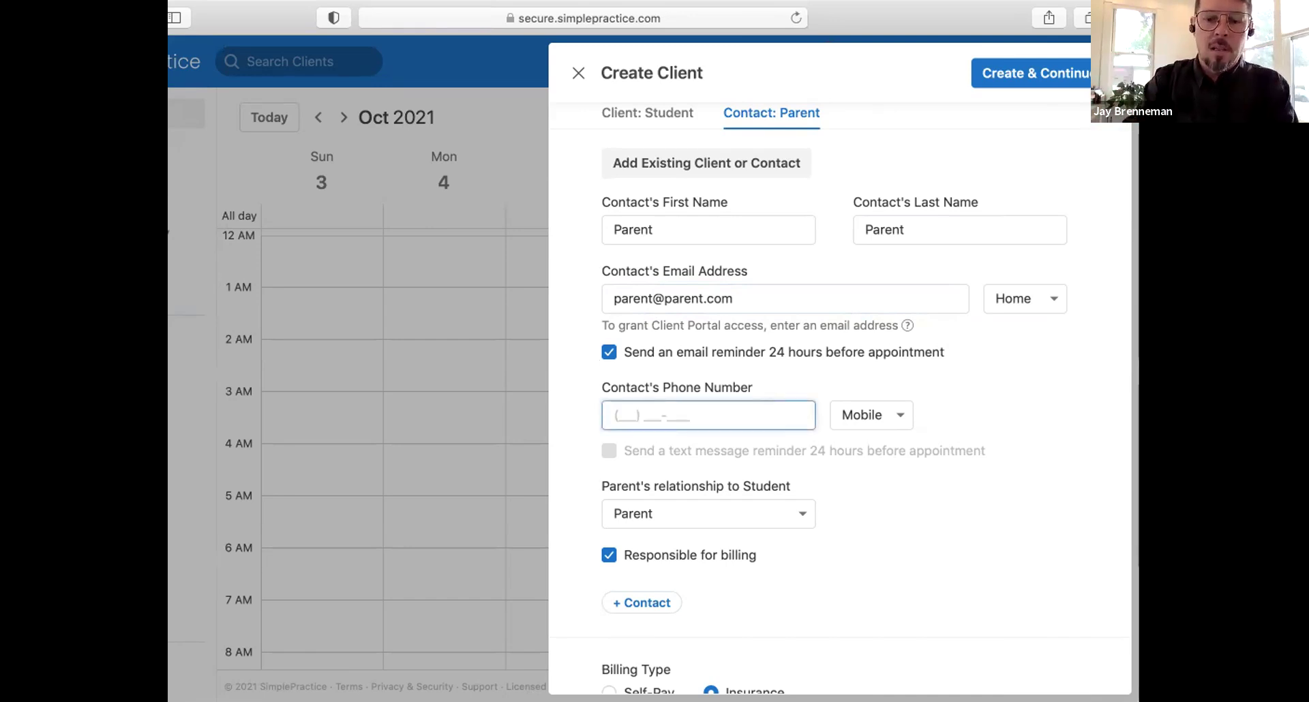
text(805) 555-1212)
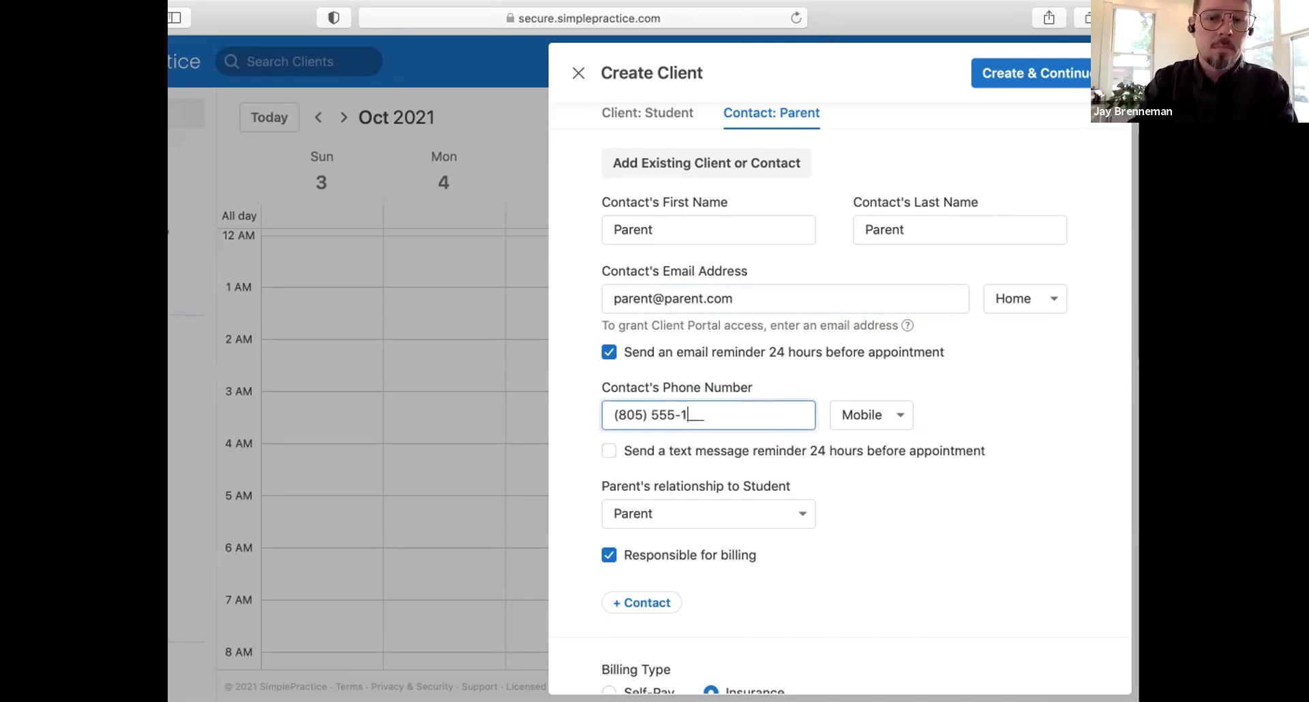
click(604, 453)
Step: Set the parent's relationship to Legal Guardian
scroll(600, 459, down, 3)
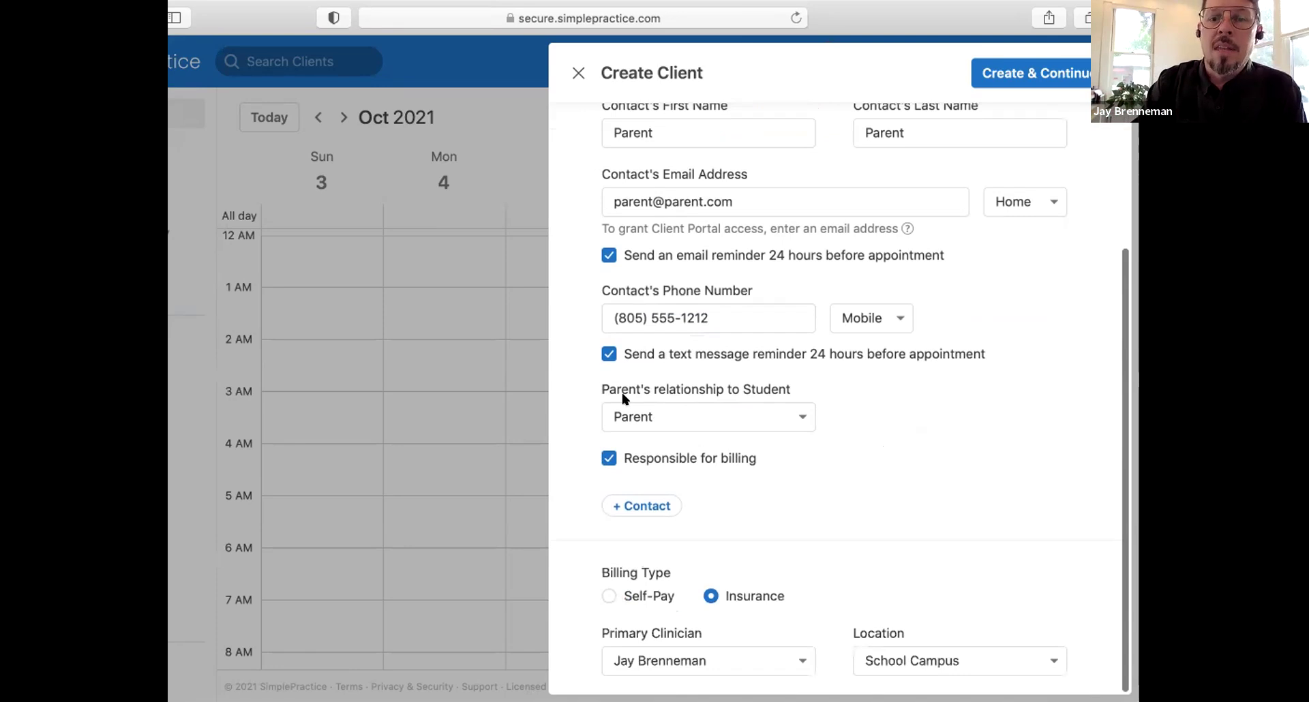
click(751, 428)
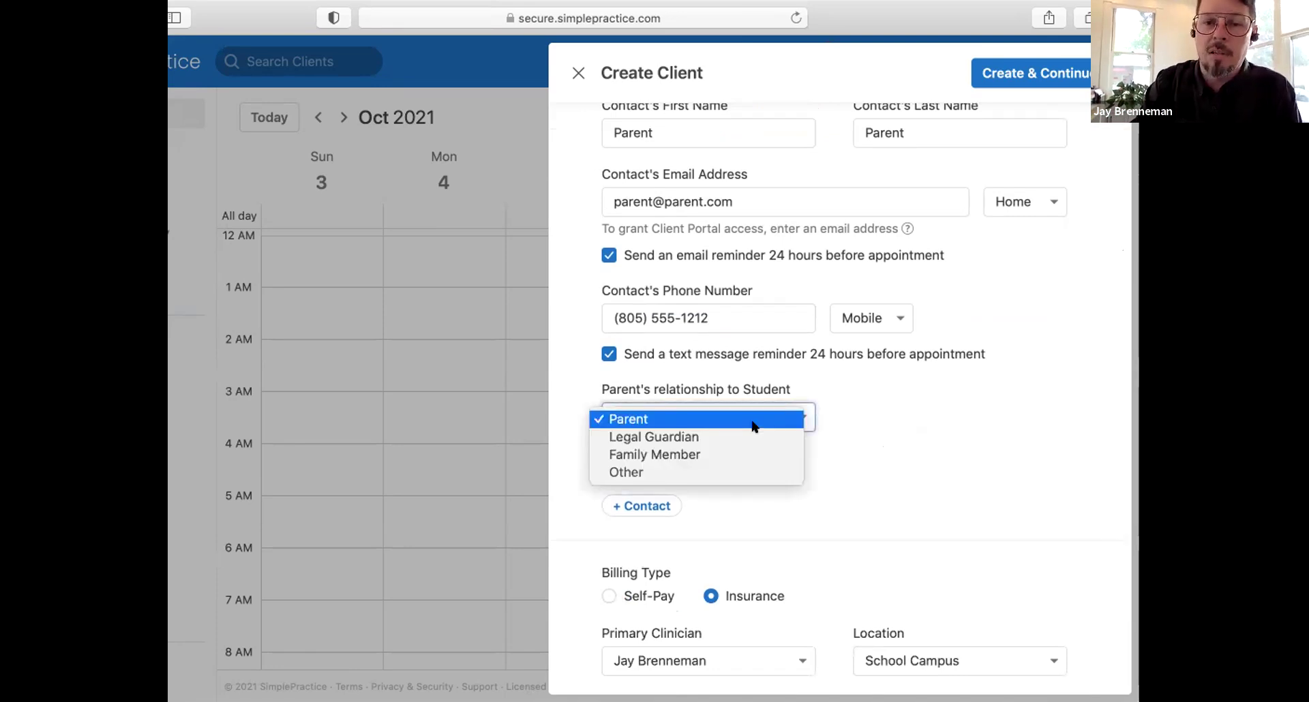
click(752, 437)
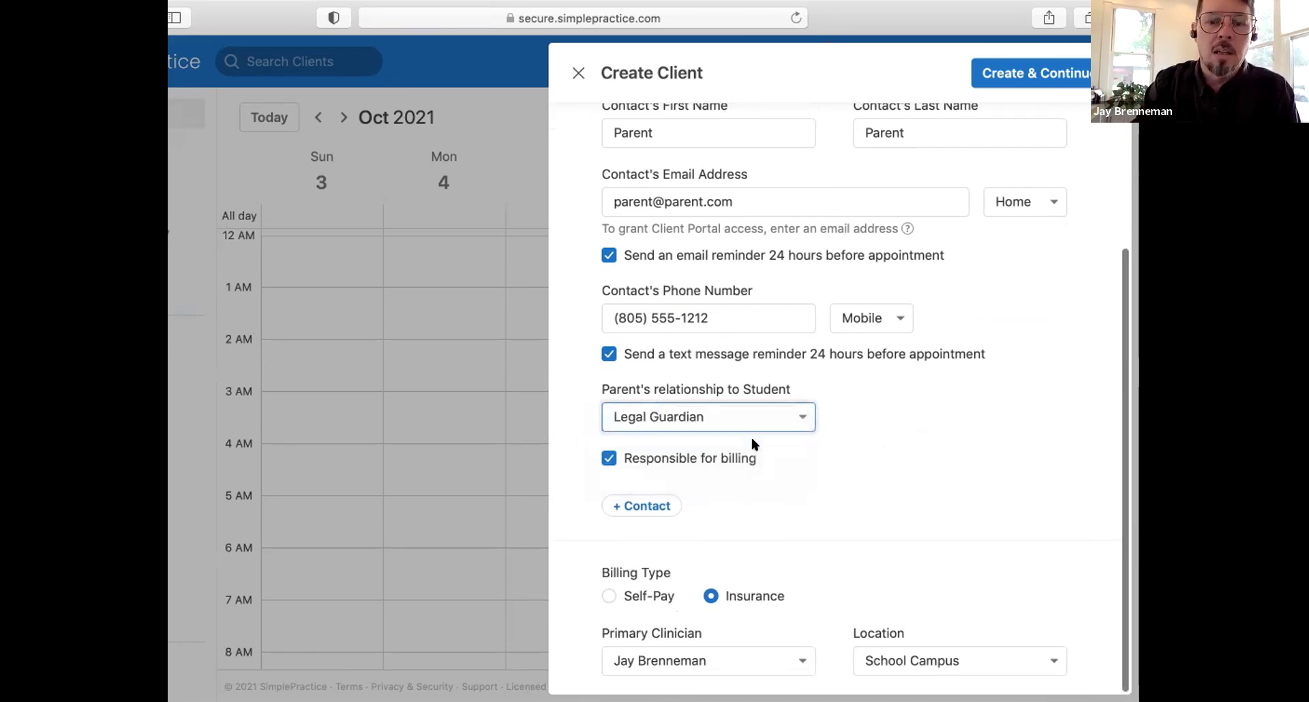
Step: Add a second contact, then delete the blank Contact 2
scroll(725, 508, up, 1)
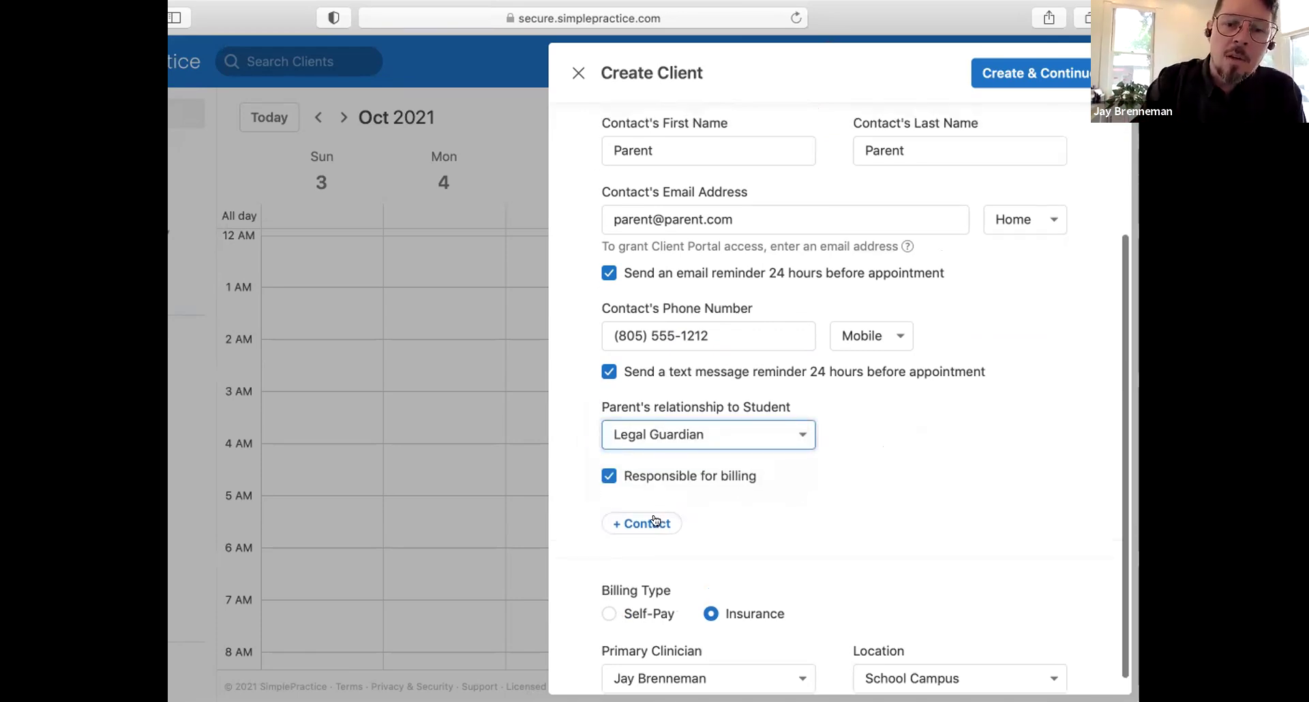
click(654, 523)
scroll(652, 519, up, 3)
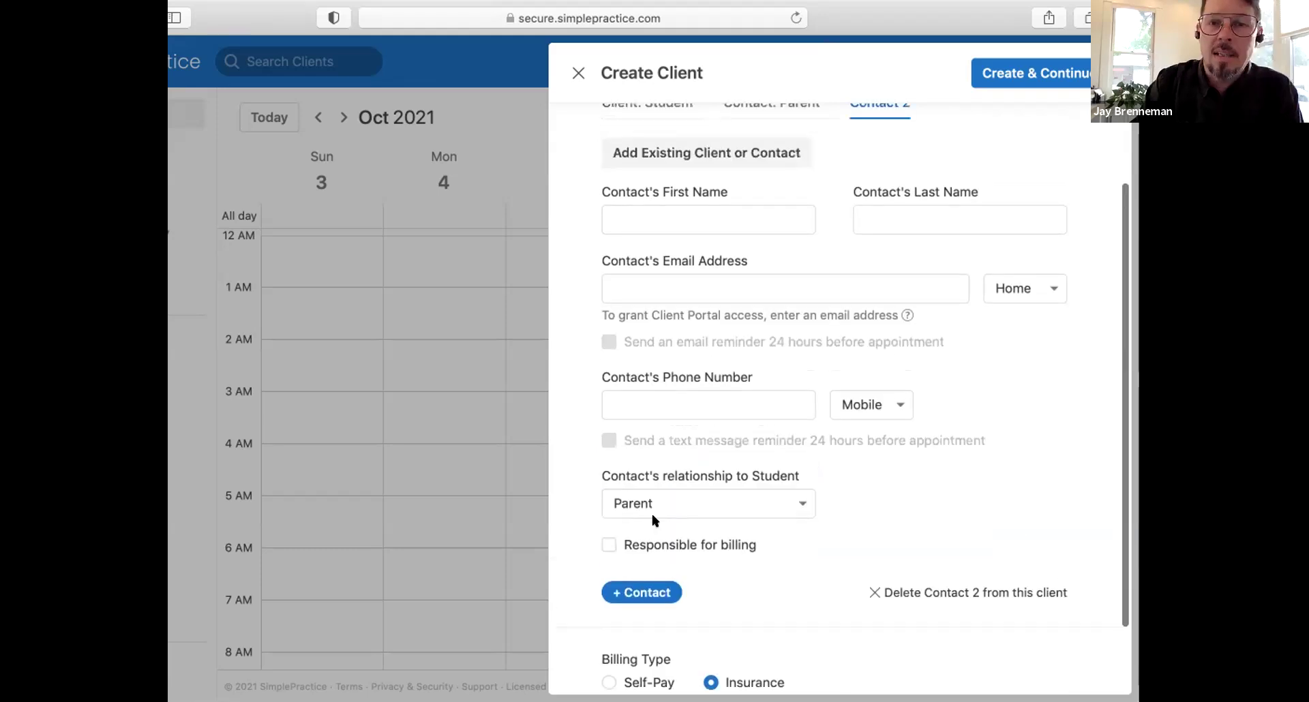
scroll(652, 520, down, 3)
scroll(654, 522, up, 3)
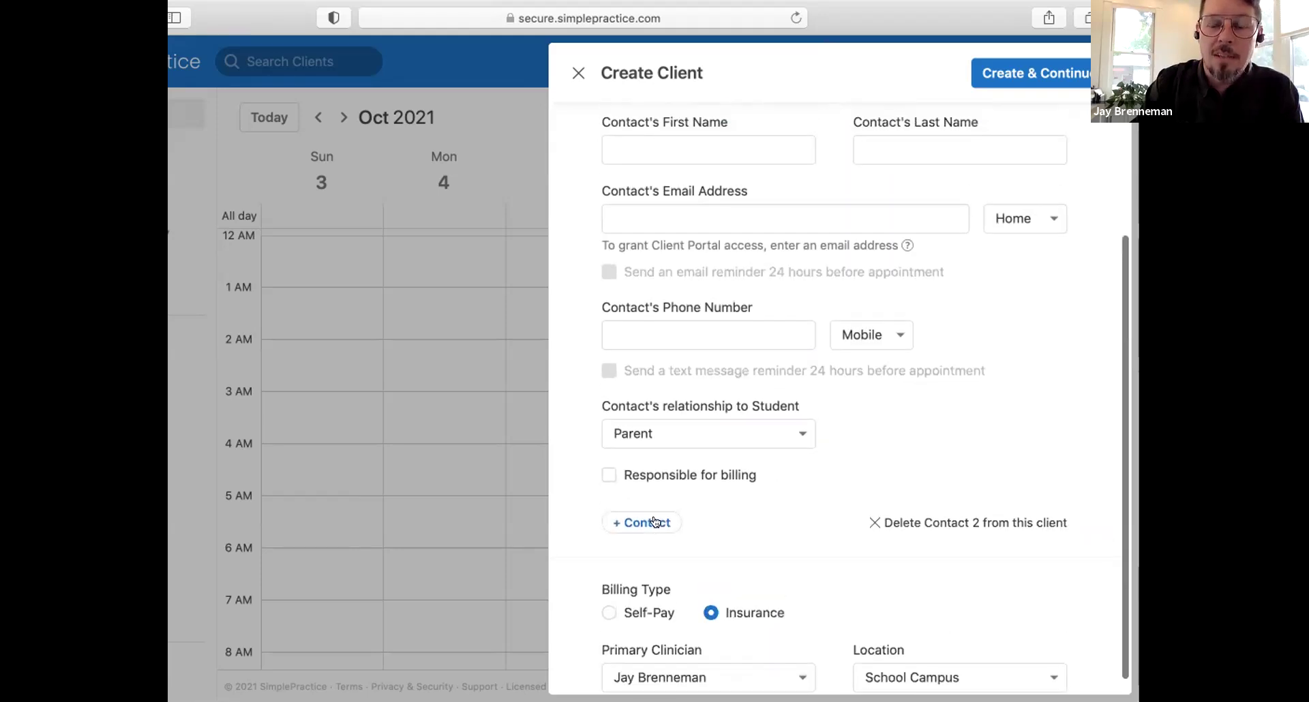
scroll(653, 521, up, 1)
scroll(652, 515, down, 1)
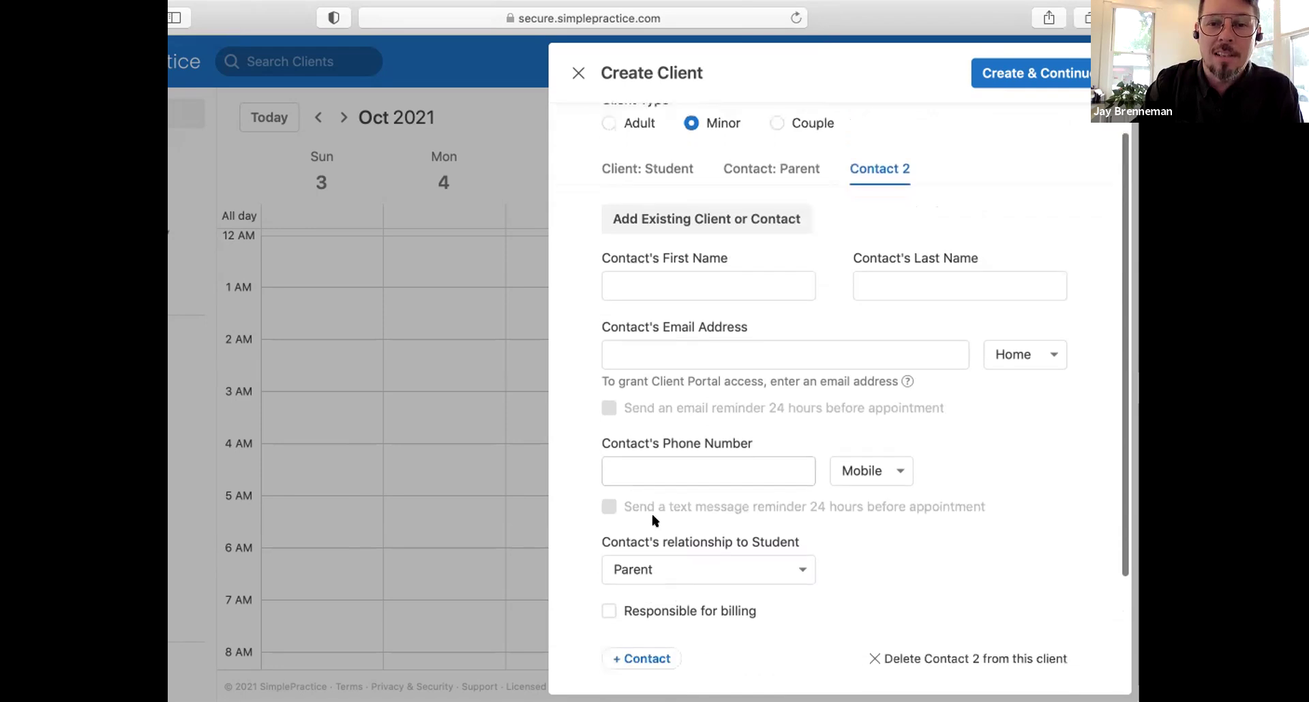
scroll(871, 564, down, 3)
click(867, 546)
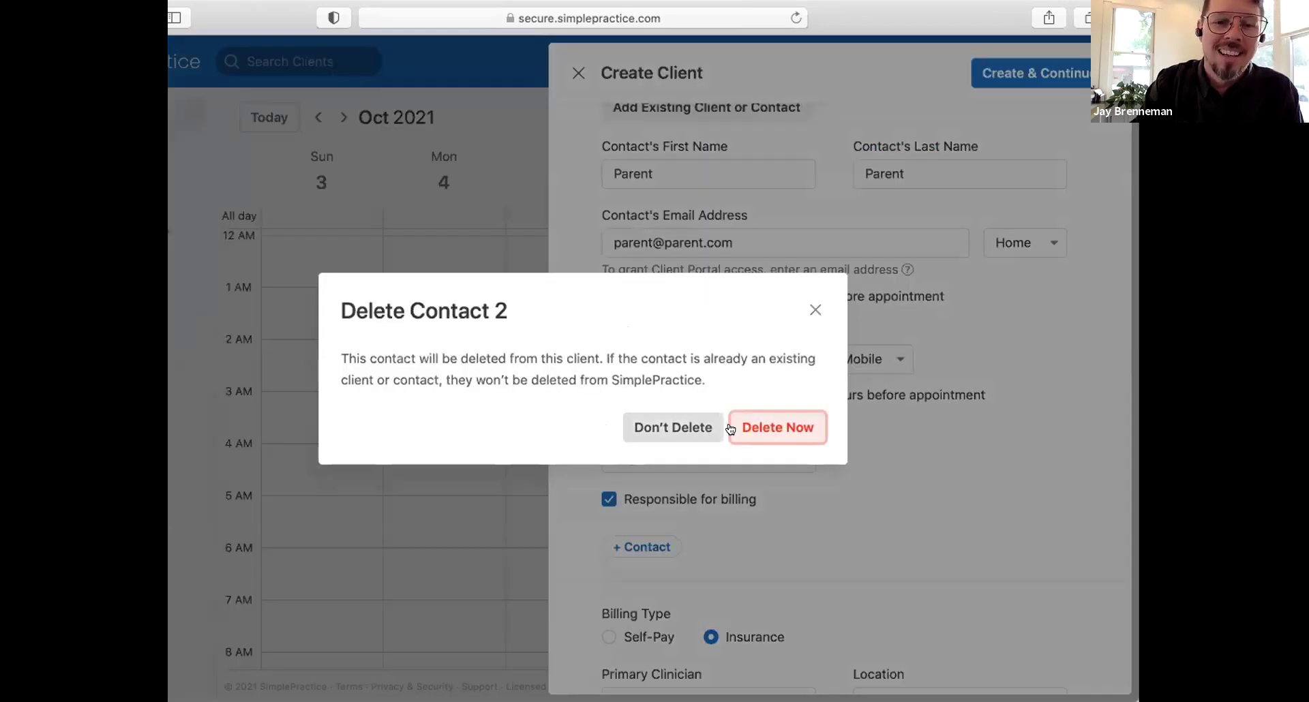
click(746, 432)
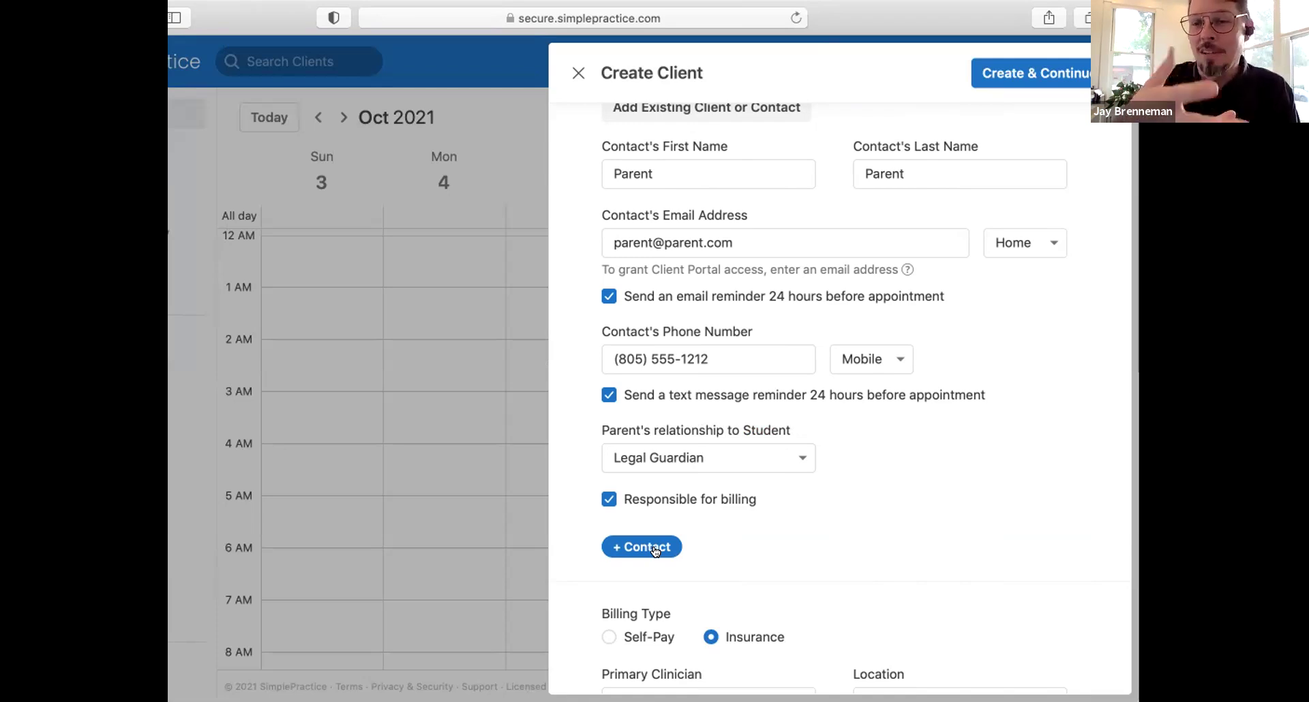
Step: Submit the new client with Create & Continue
scroll(654, 551, down, 1)
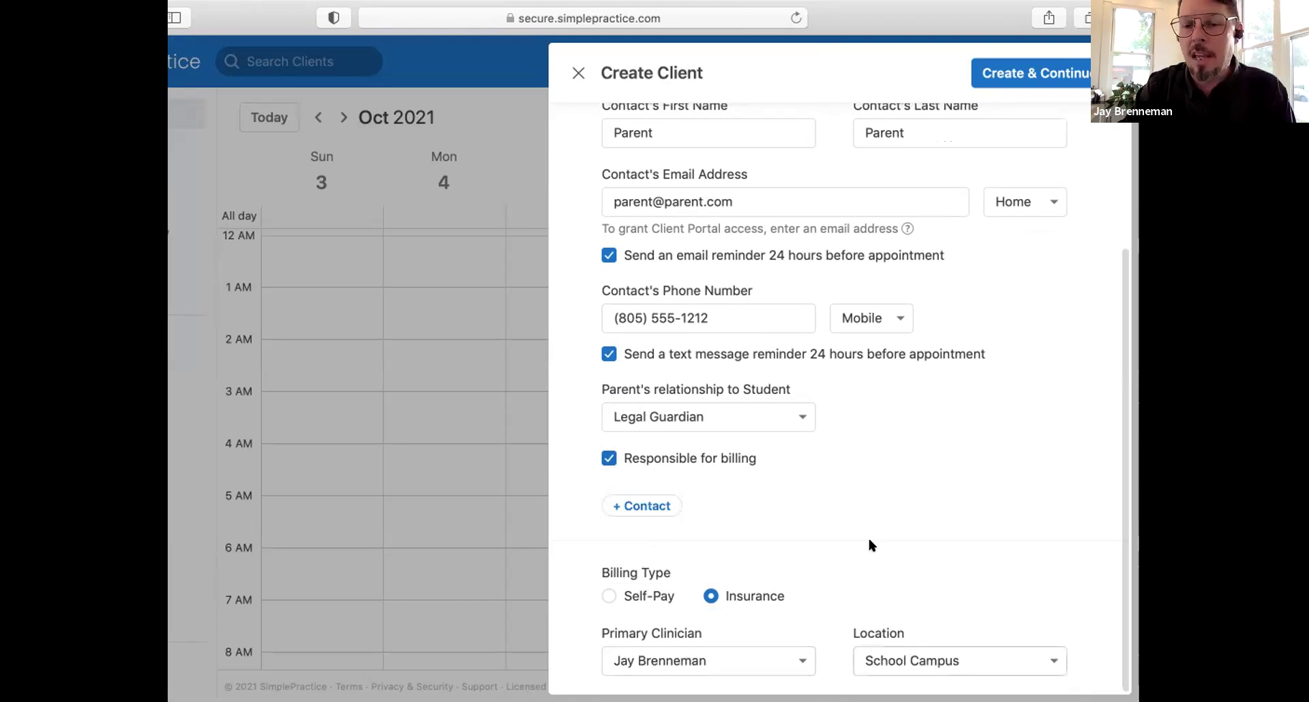
scroll(869, 543, up, 2)
scroll(867, 535, up, 4)
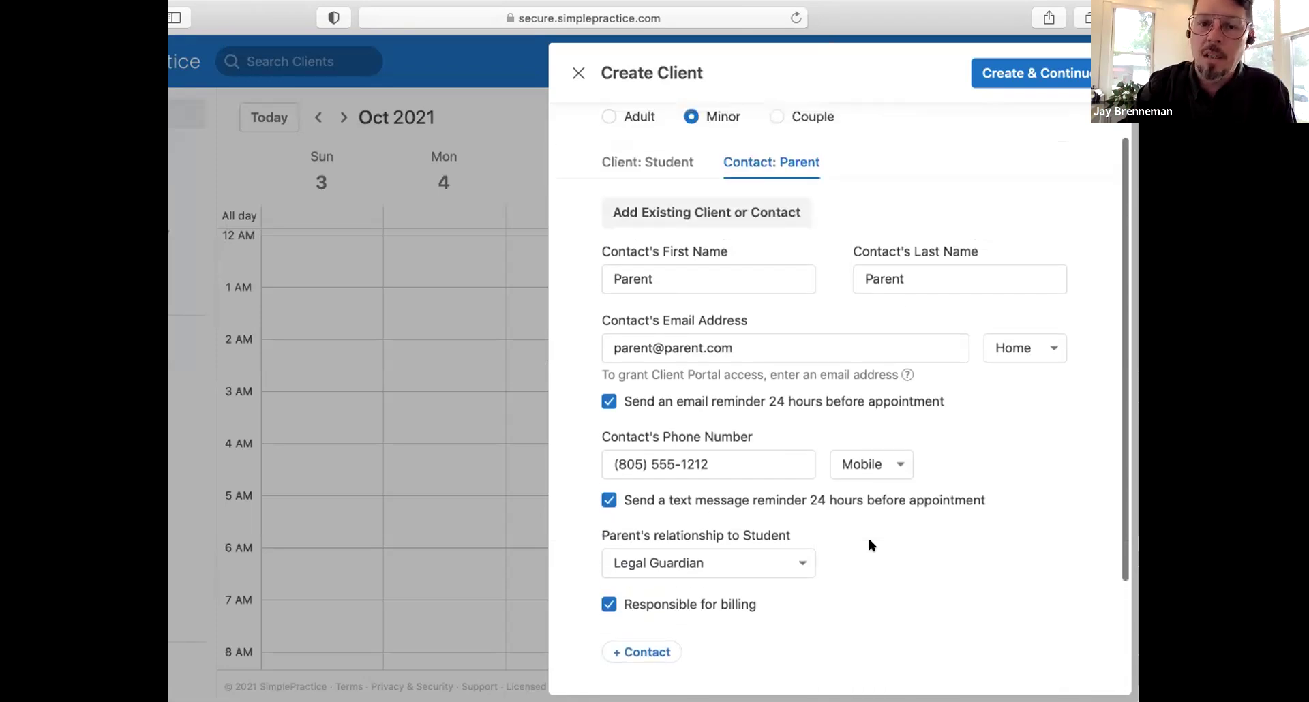
click(1029, 72)
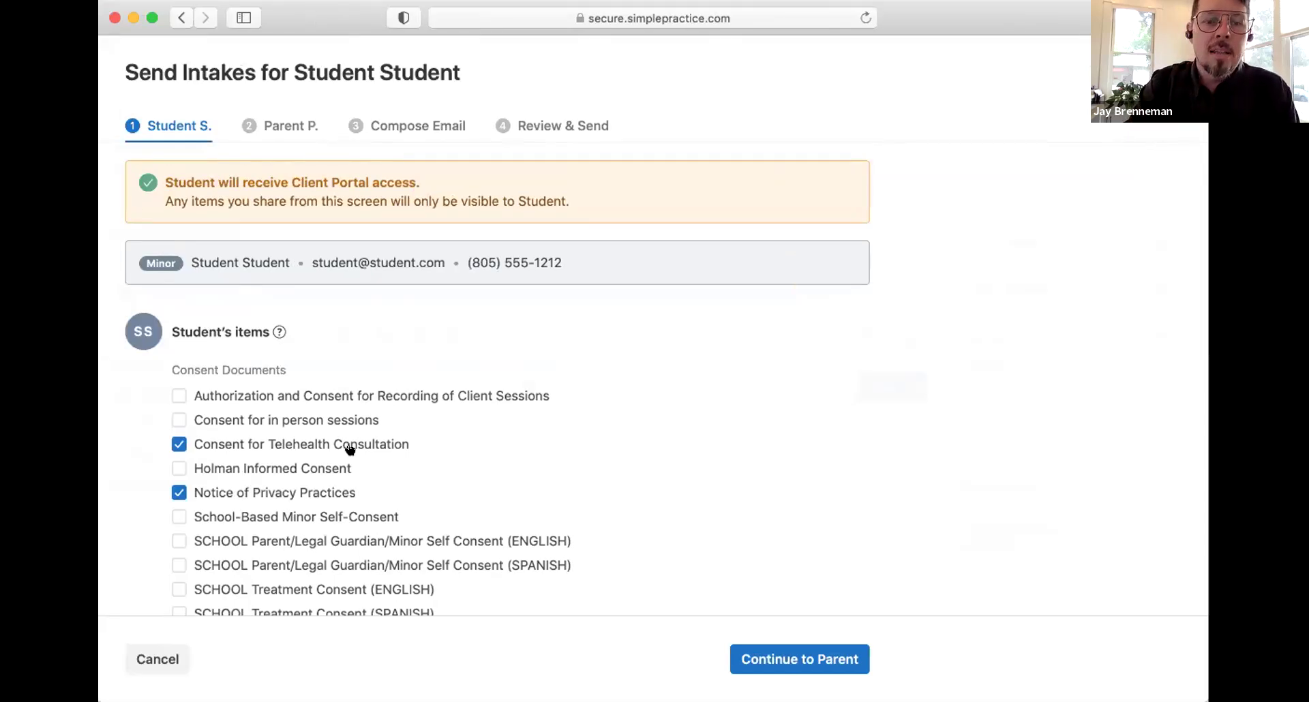
Step: Scroll through the student's intake list to check the pre-ticked Telehealth, Privacy Practices and EHR consents
scroll(350, 449, down, 5)
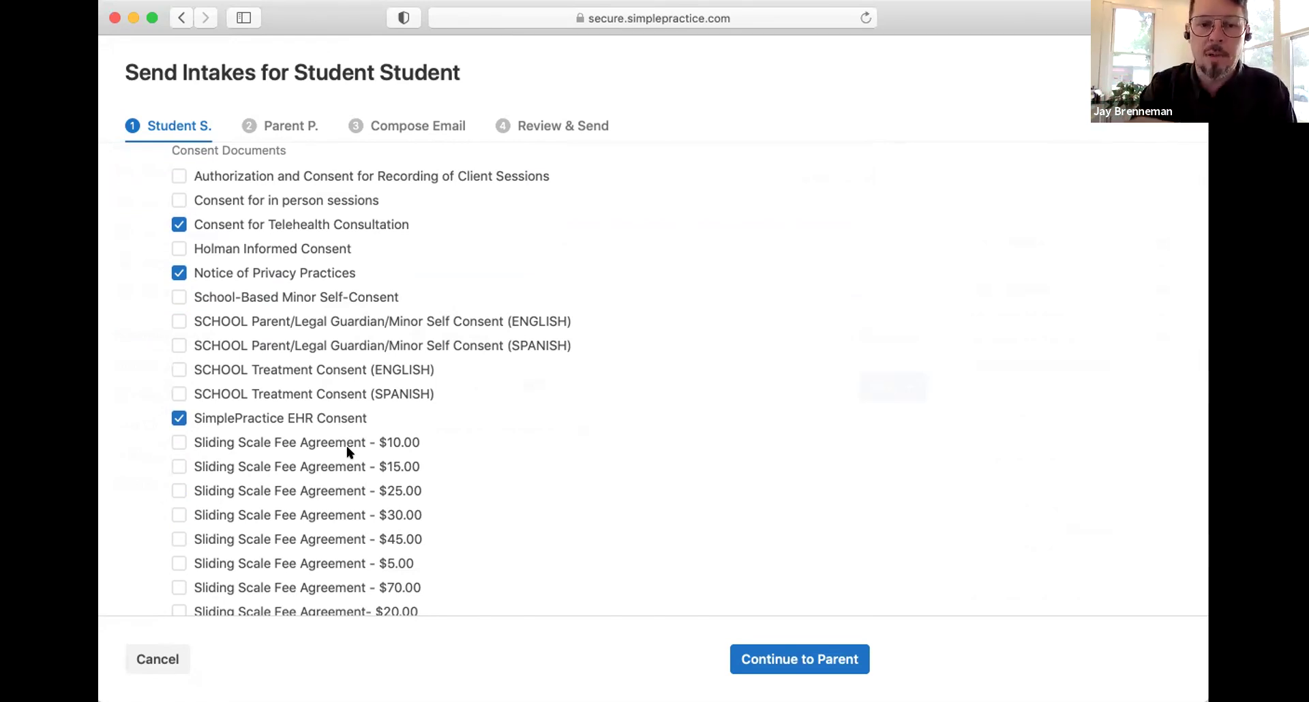
scroll(347, 446, up, 3)
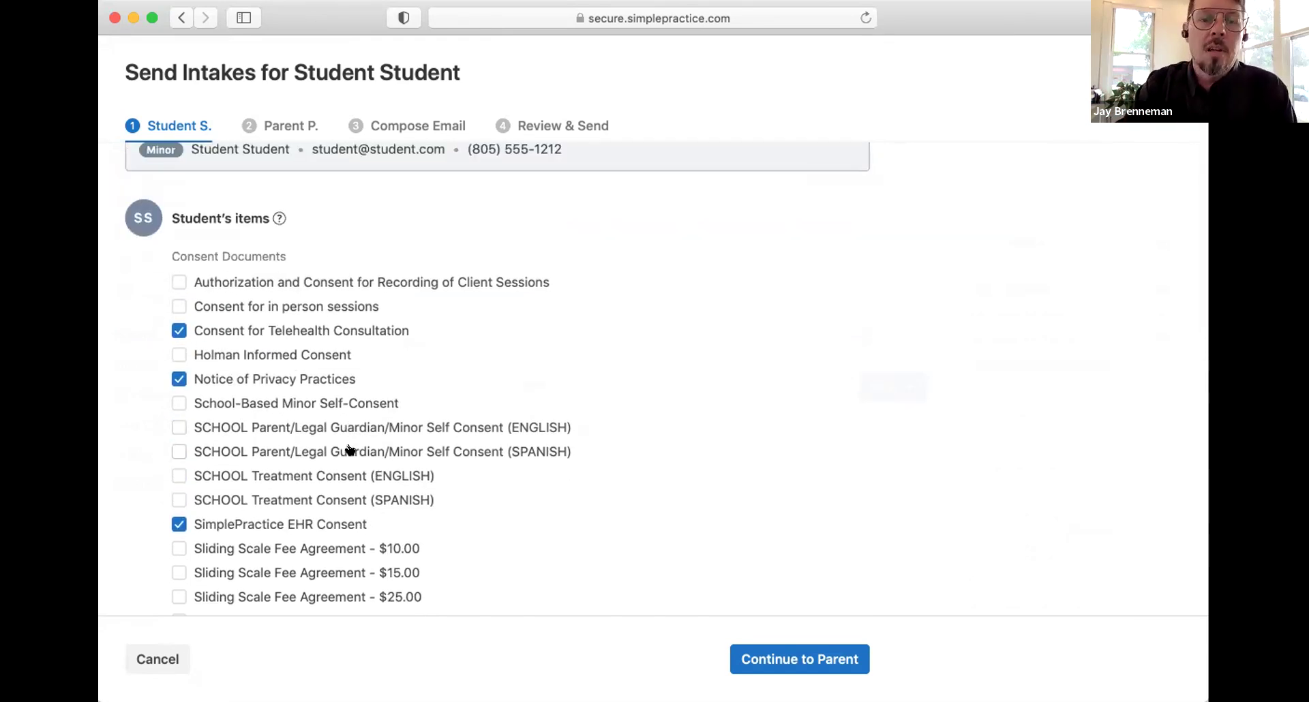
scroll(349, 450, down, 1)
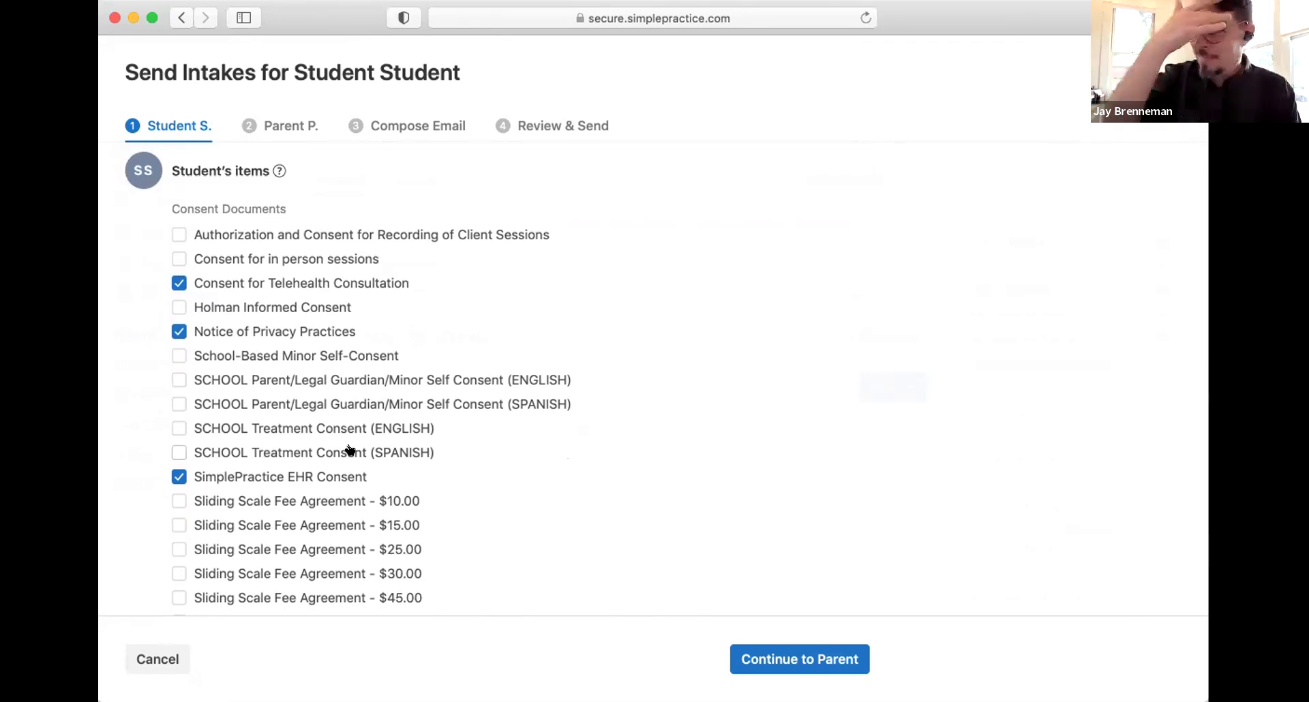
scroll(351, 449, down, 1)
scroll(354, 447, up, 1)
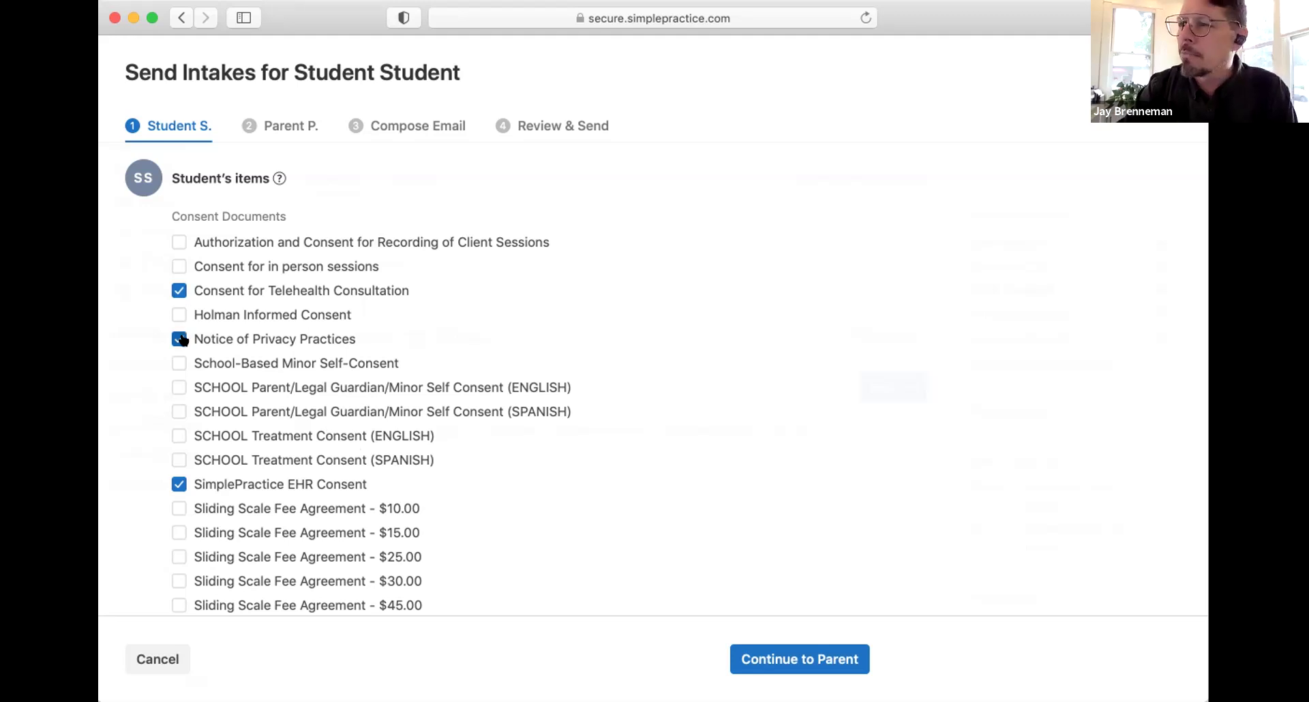
Step: Untick Telehealth and Sliding Scale Intake consents; tick the two SCHOOL (SPANISH) consent forms
click(176, 292)
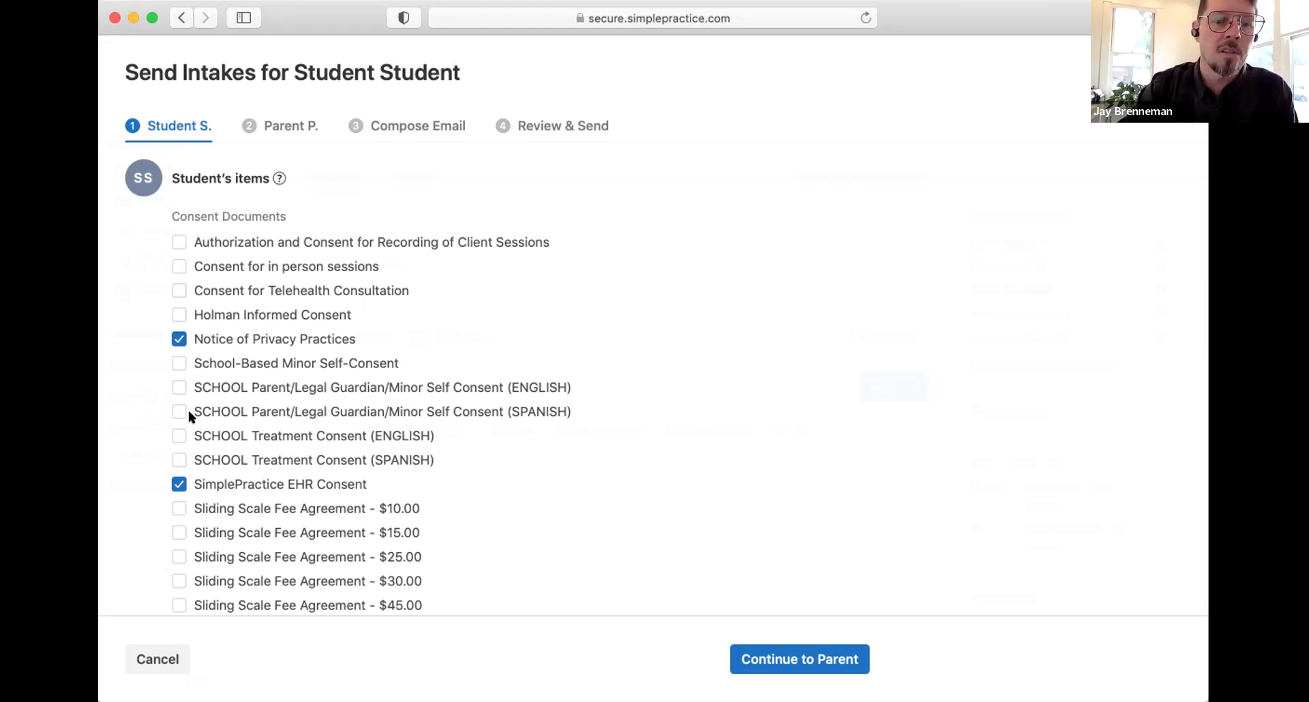
scroll(191, 412, down, 3)
scroll(218, 395, down, 13)
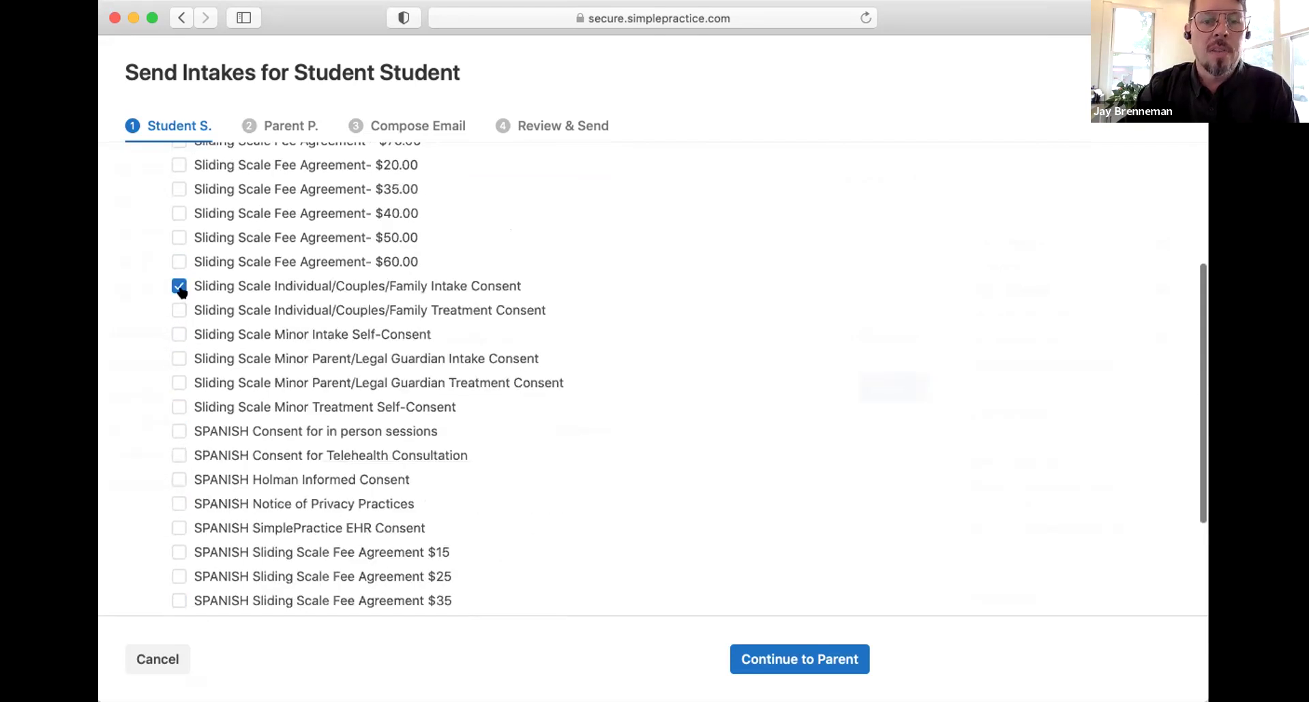
click(179, 285)
scroll(230, 376, down, 3)
scroll(230, 375, down, 10)
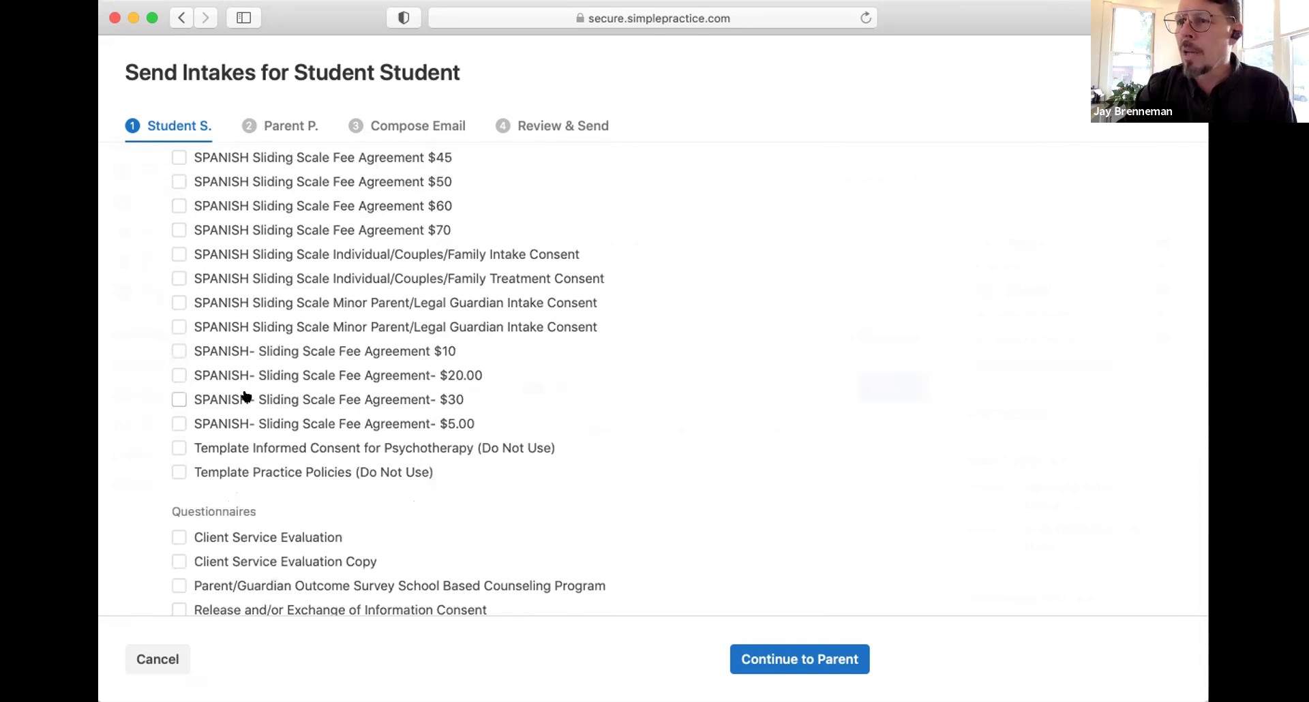
scroll(246, 396, up, 2)
scroll(246, 396, up, 10)
scroll(246, 396, up, 2)
scroll(281, 408, up, 4)
scroll(280, 407, up, 7)
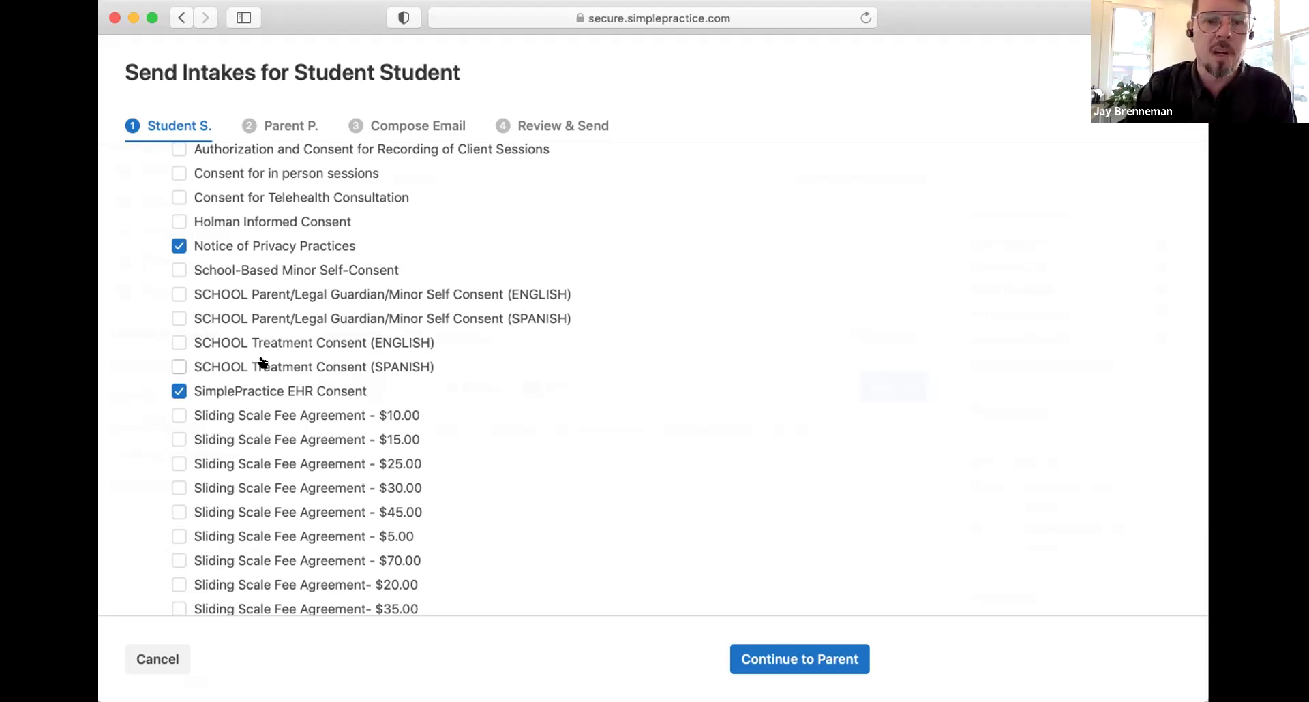
click(178, 318)
click(180, 362)
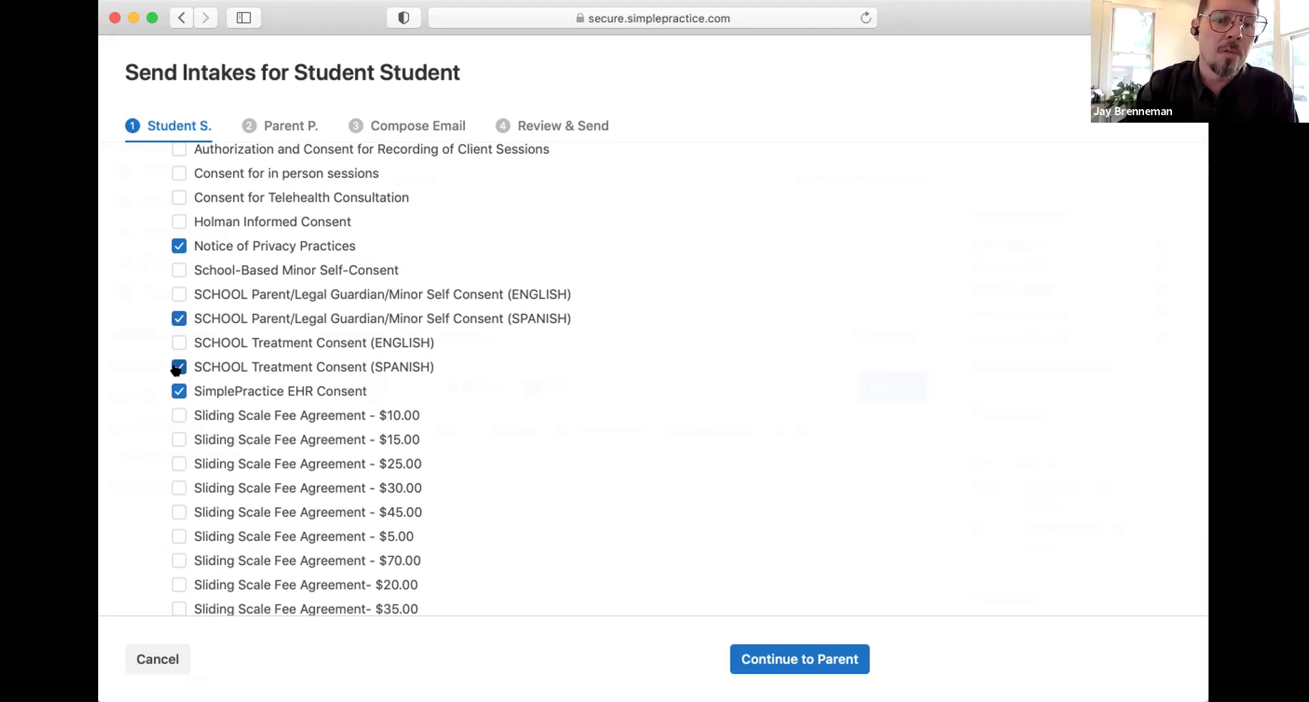
Step: Untick the Adult questionnaire, Credit Card, Demographics forms and CCC Tips for Utilizing Telehealth.pdf
scroll(334, 447, down, 5)
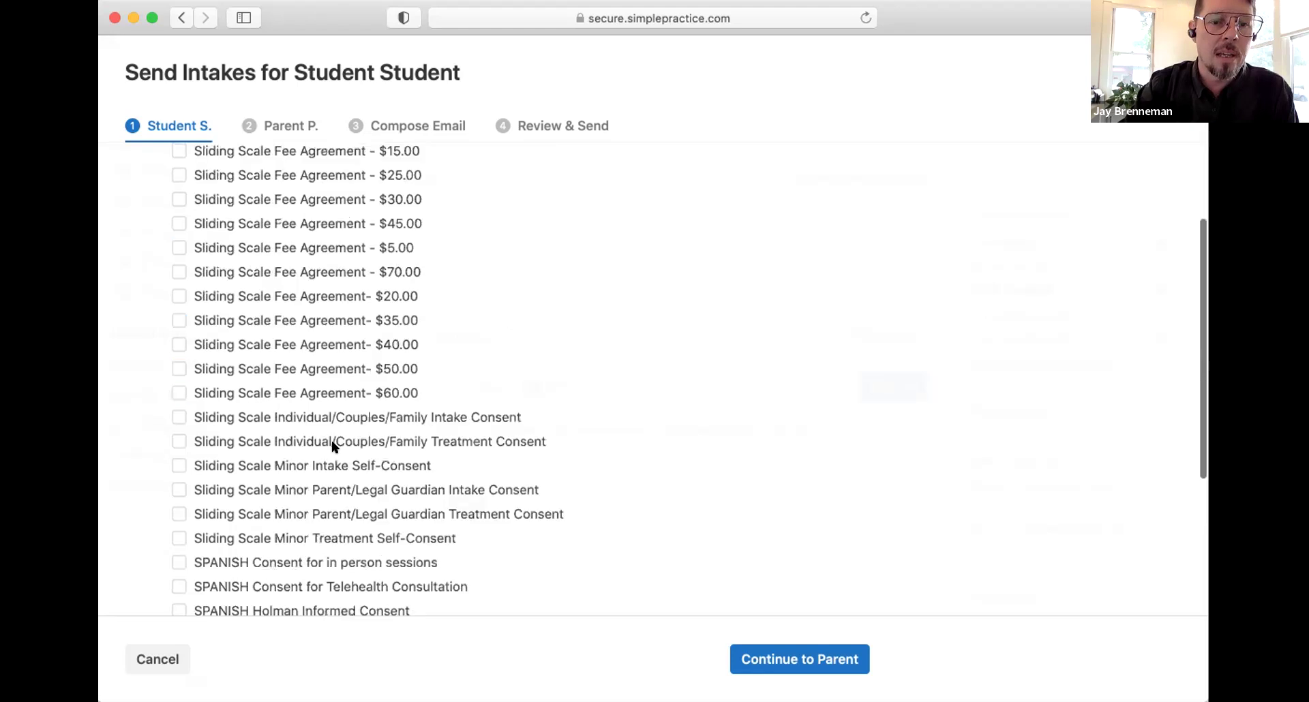
scroll(334, 446, down, 15)
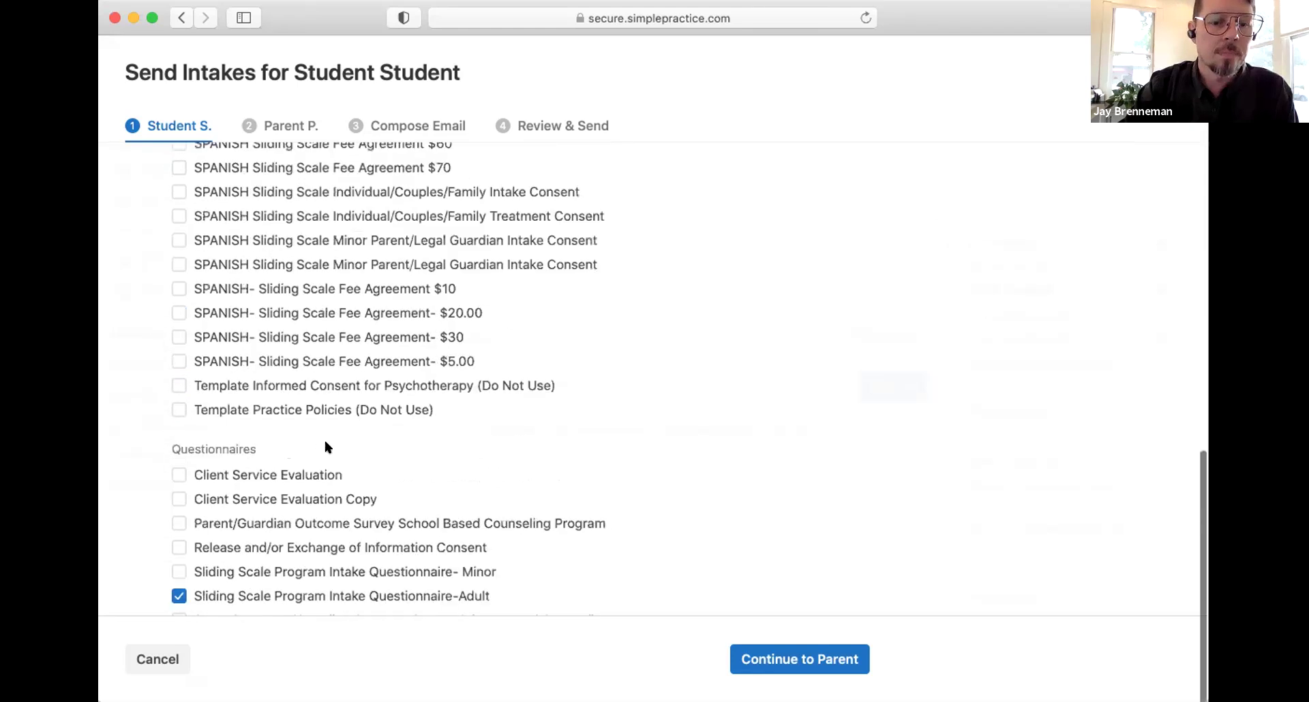
scroll(169, 383, down, 1)
click(177, 379)
click(179, 518)
click(176, 540)
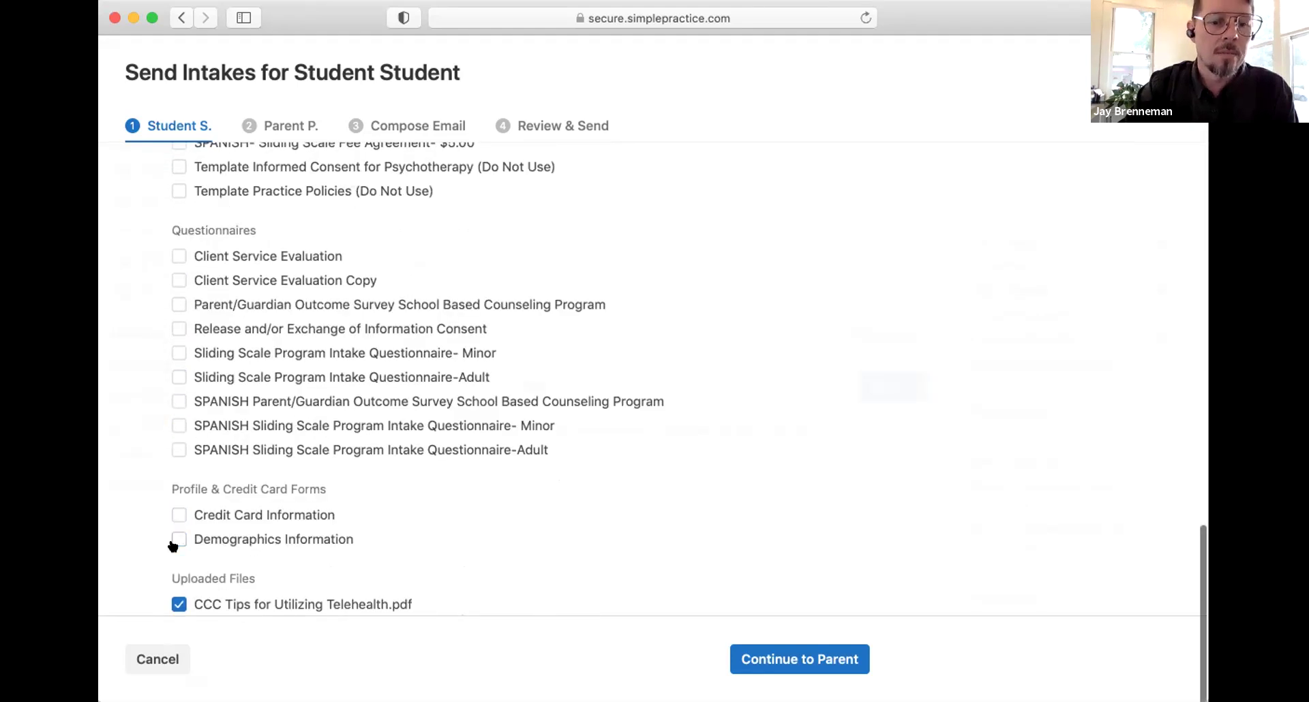
scroll(174, 539, down, 1)
click(179, 536)
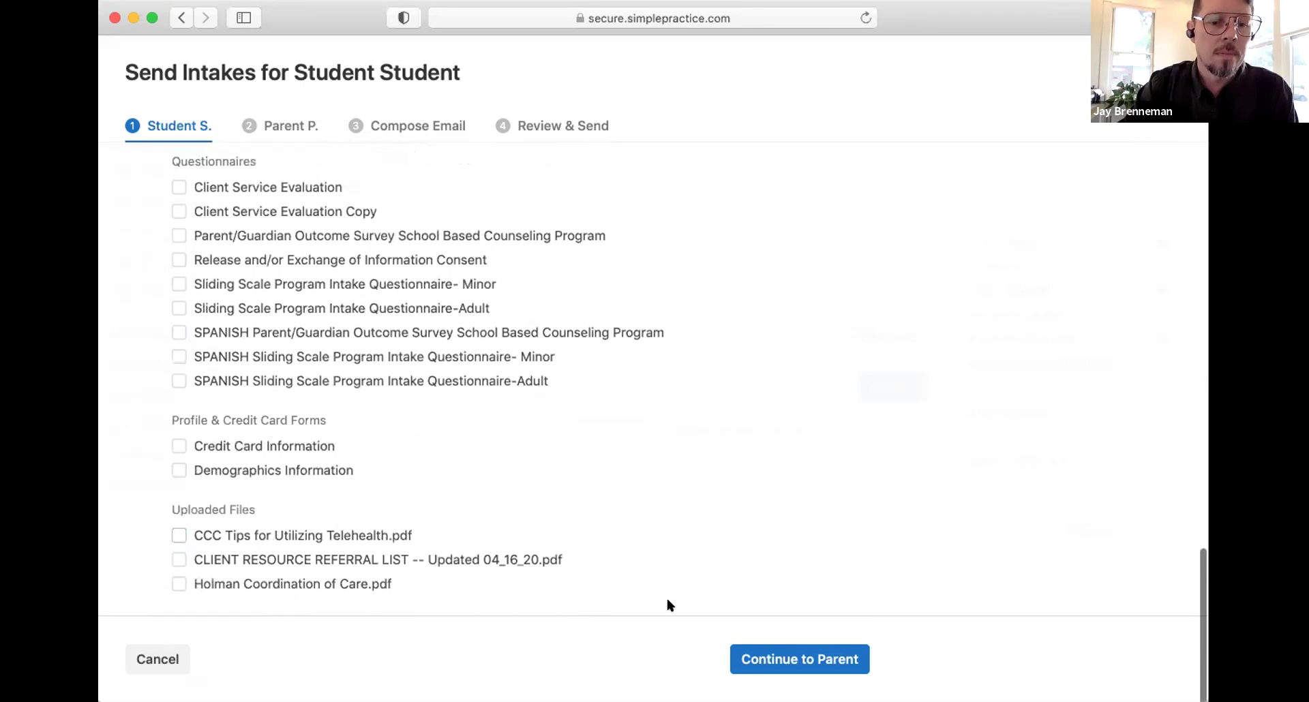
Step: For the parent, untick the telehealth tips PDF, Demographics, Credit Card and Adult intake questionnaire
click(769, 655)
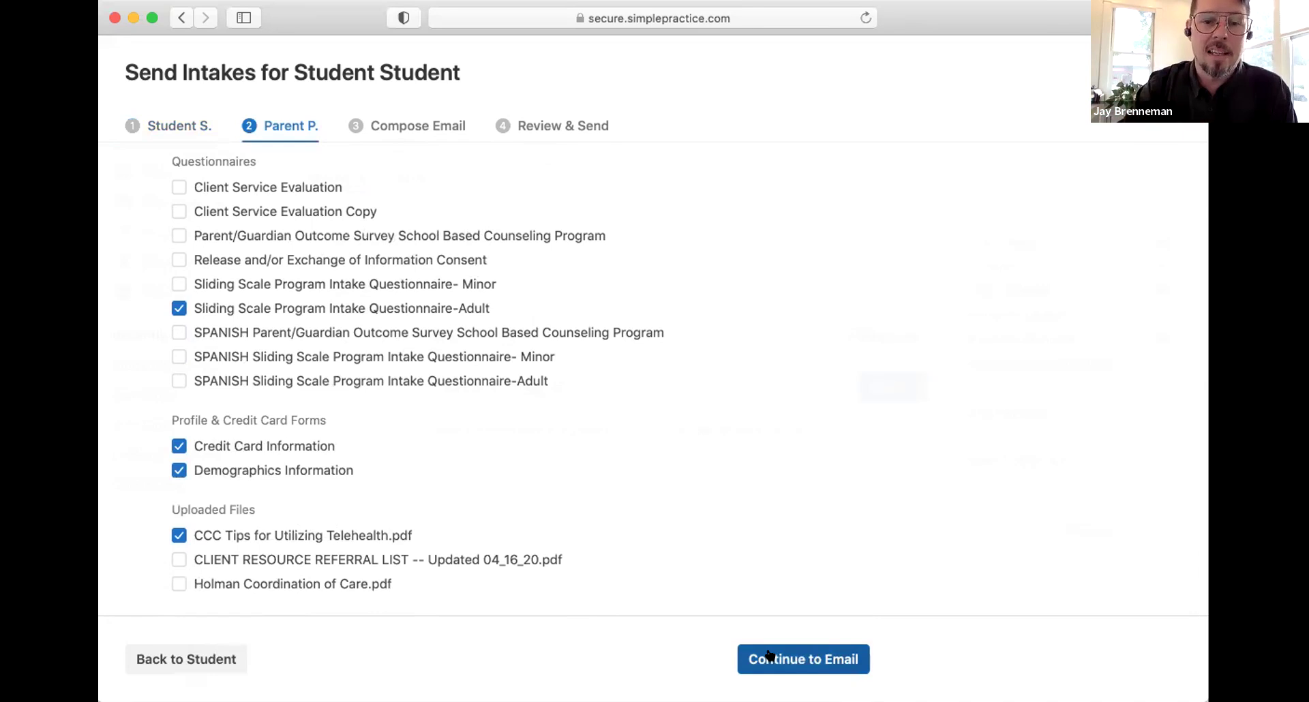
click(179, 536)
click(179, 470)
click(179, 445)
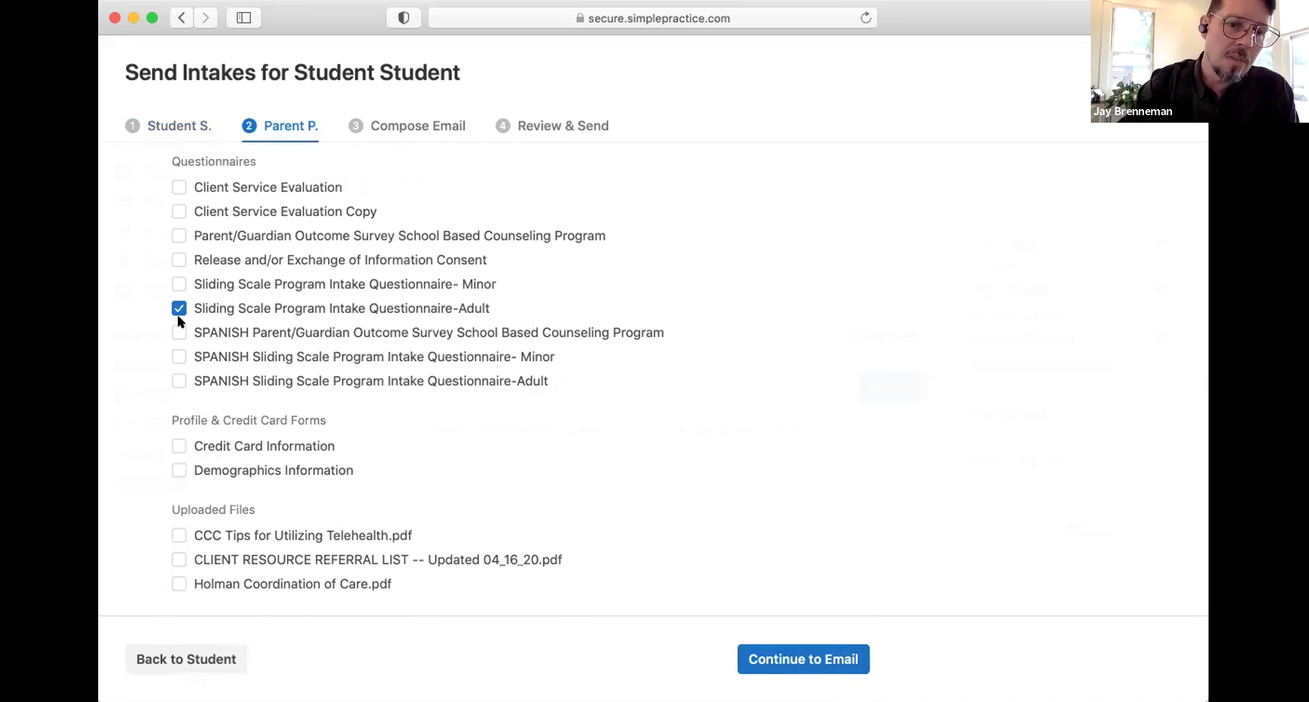
click(179, 308)
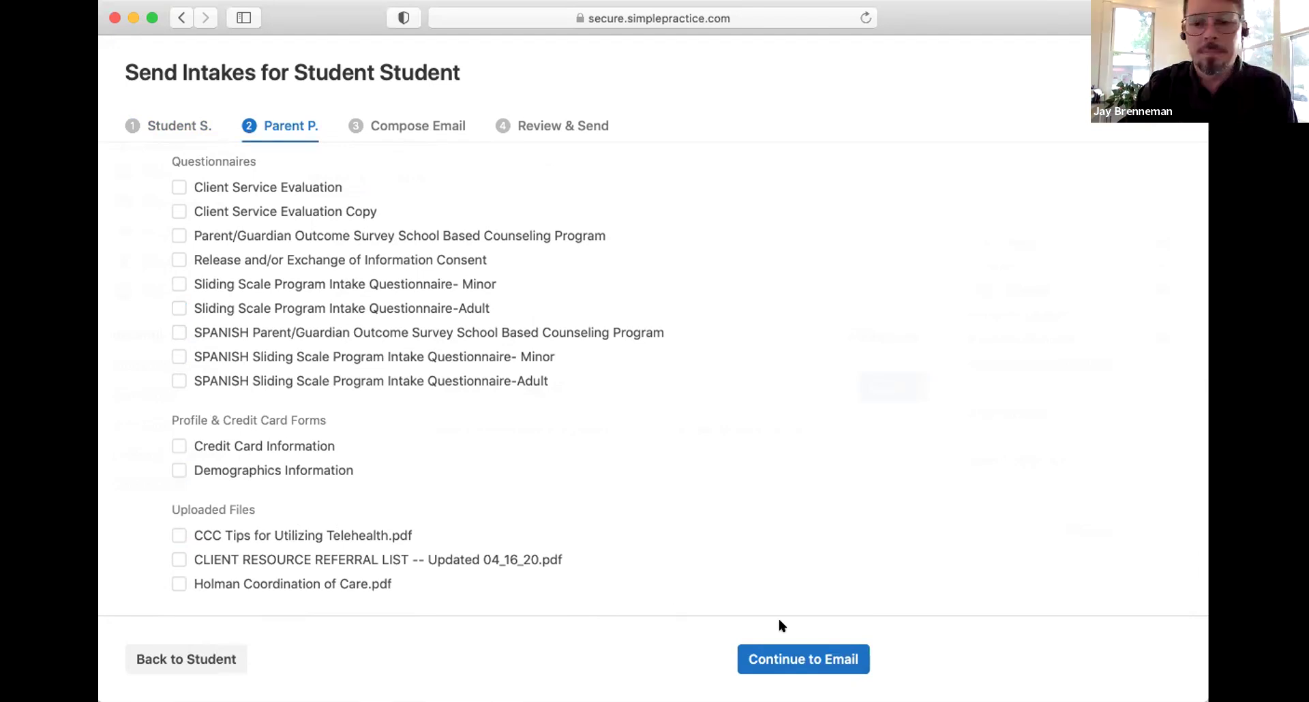
Step: Advance to the intake emails and look over the student's email and its login-link placeholder
click(802, 658)
click(803, 658)
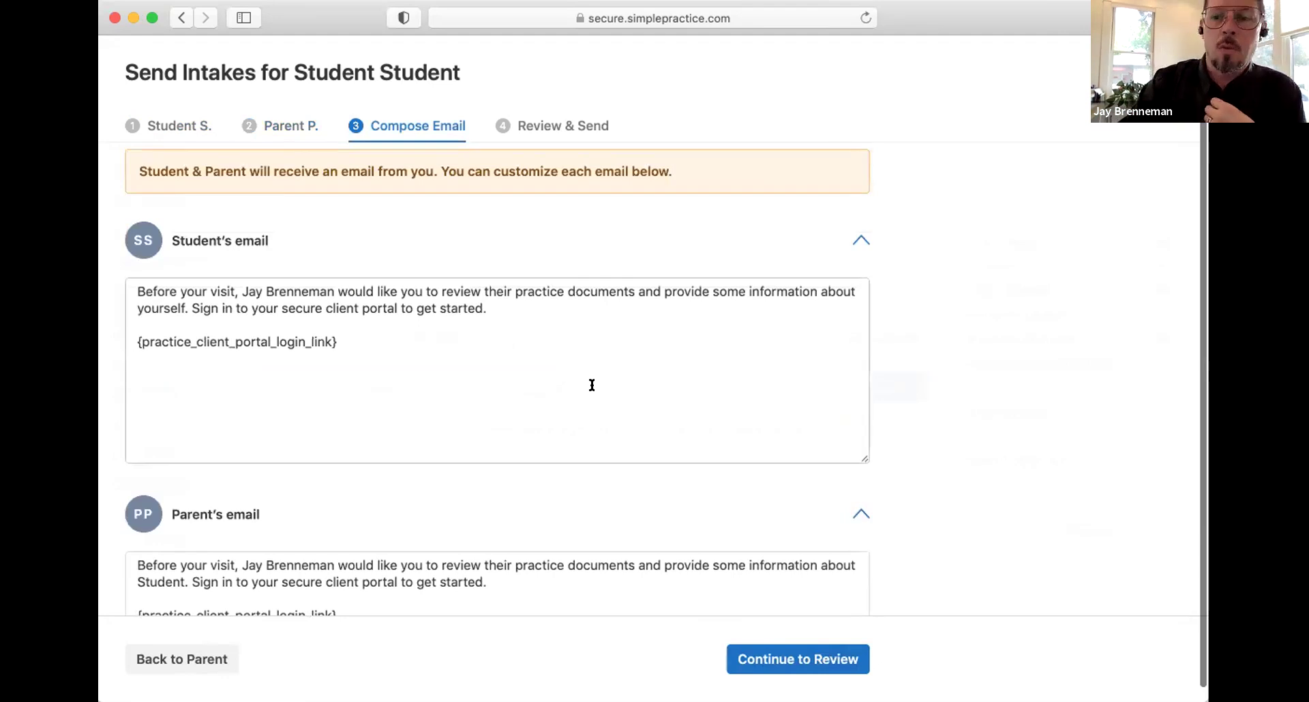
scroll(591, 380, down, 2)
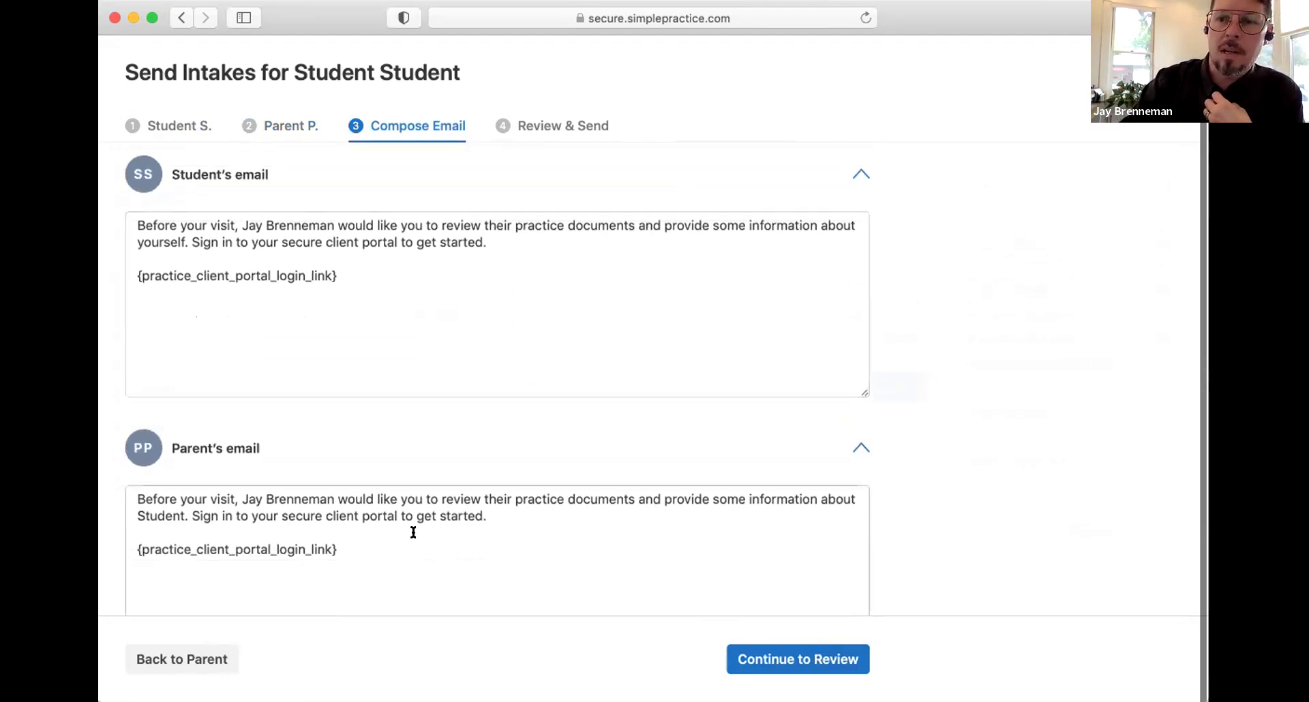
scroll(413, 530, down, 2)
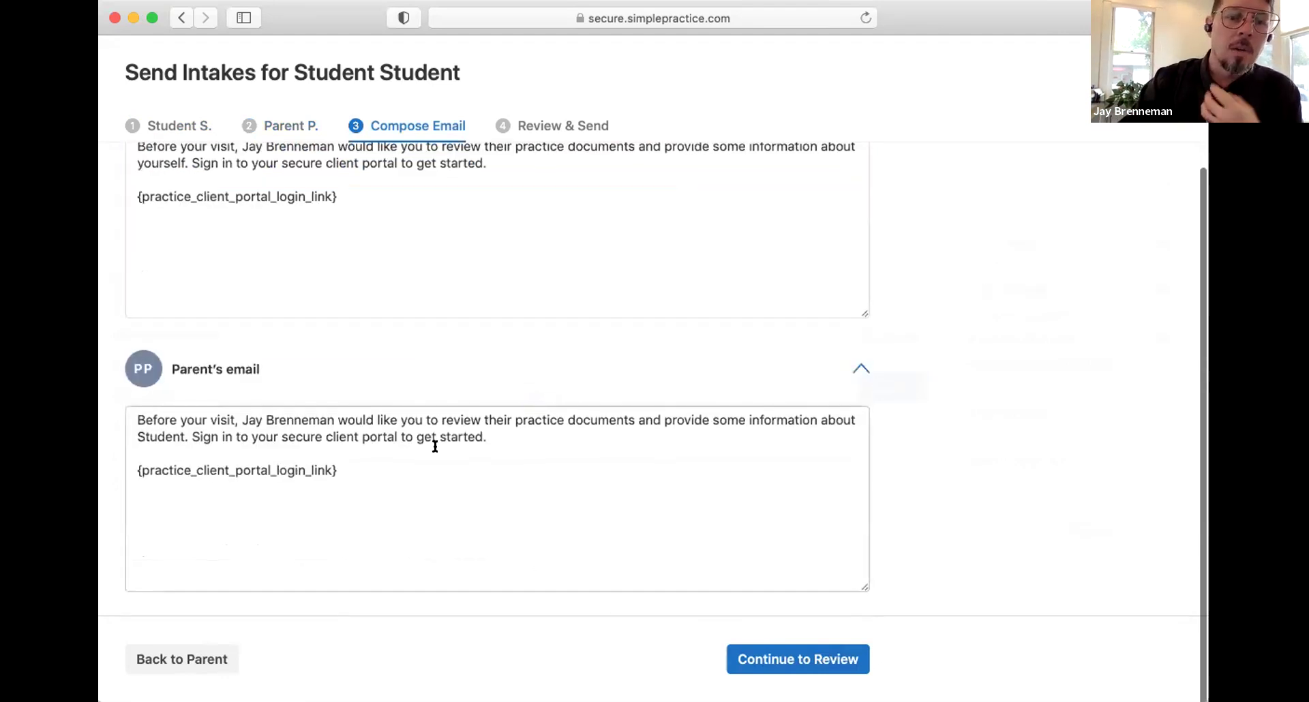
drag(368, 194, 134, 198)
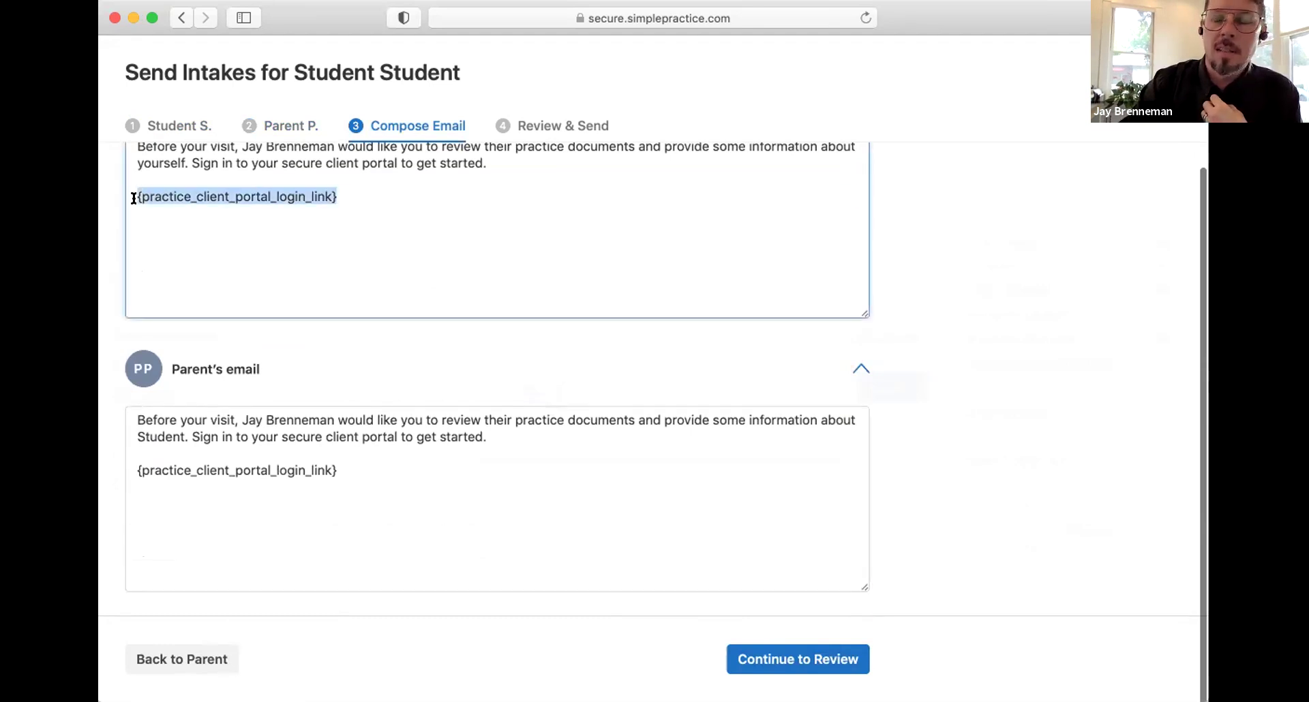
click(330, 266)
Step: Review and send the intake items now, then dismiss the success confirmation
click(784, 660)
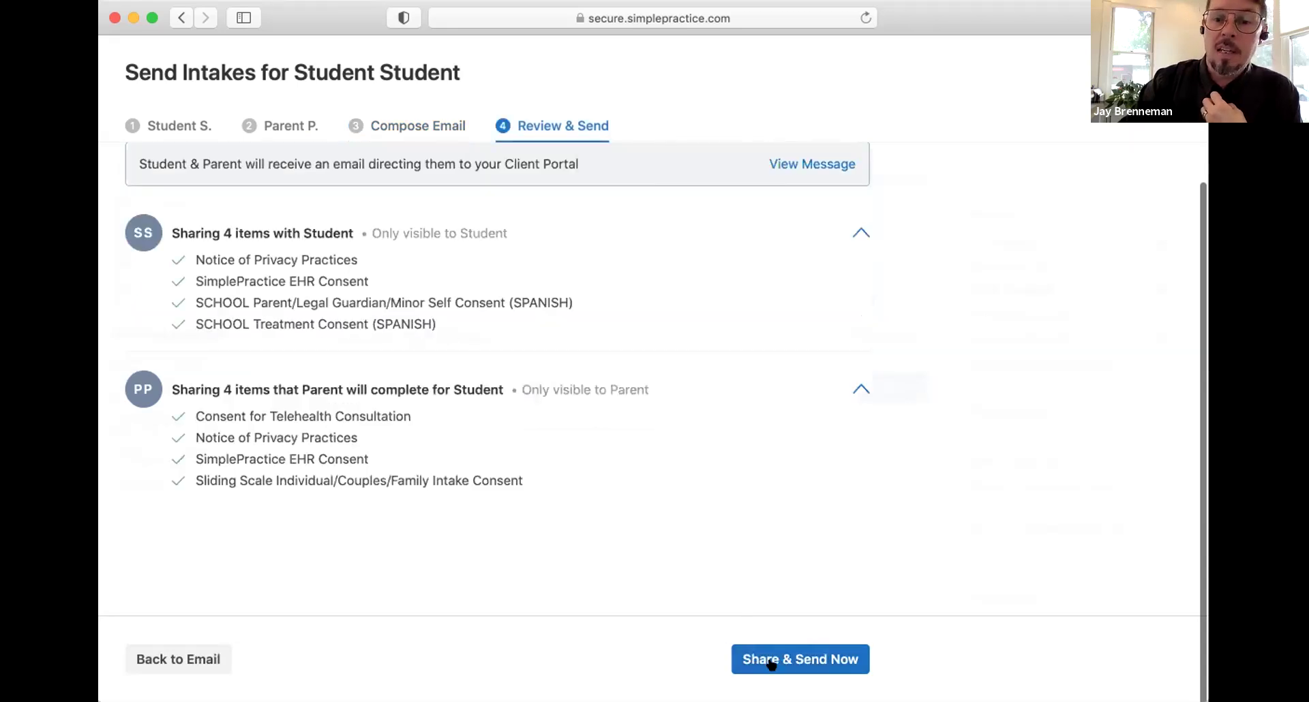
click(771, 662)
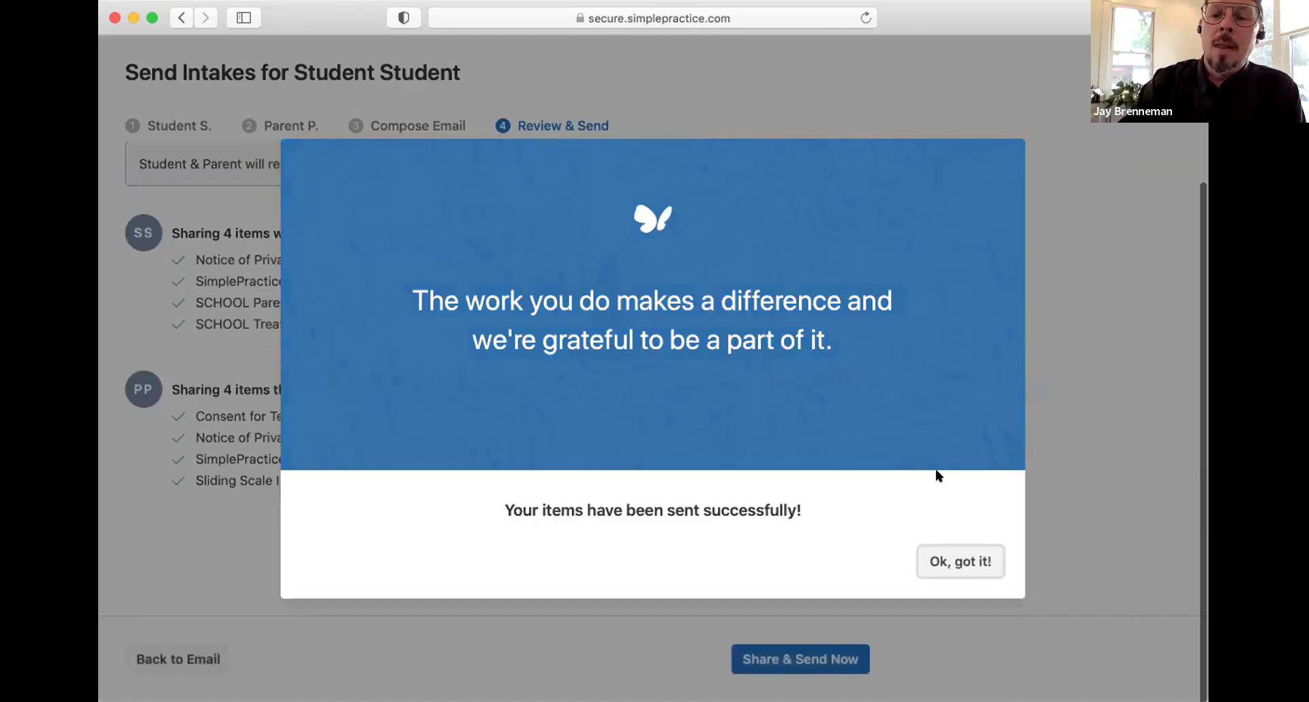
click(950, 564)
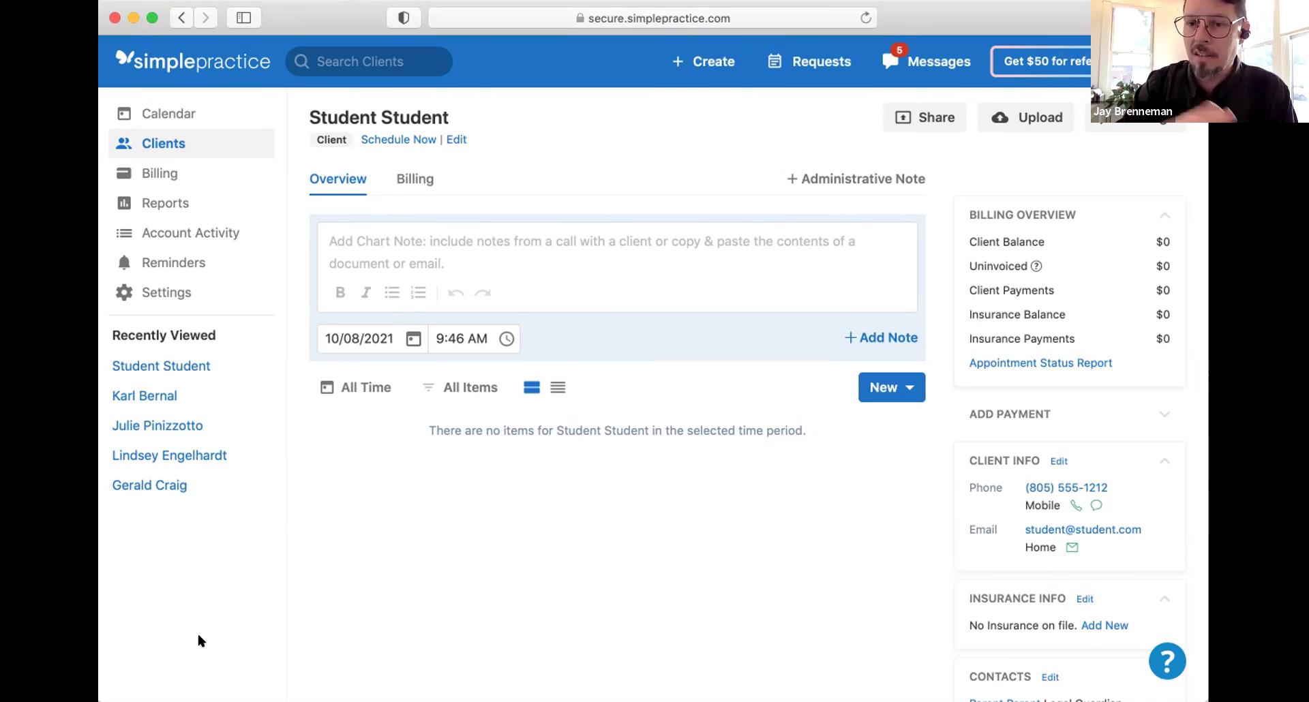
click(363, 58)
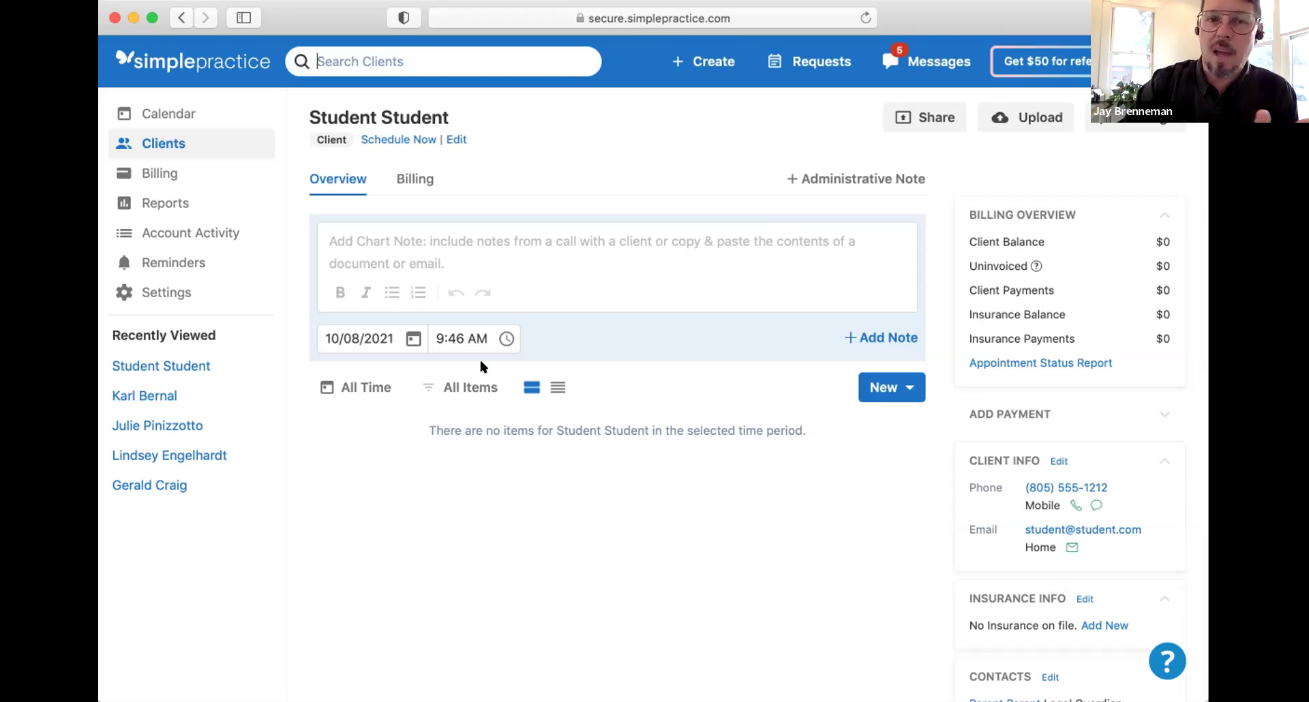
text(stue)
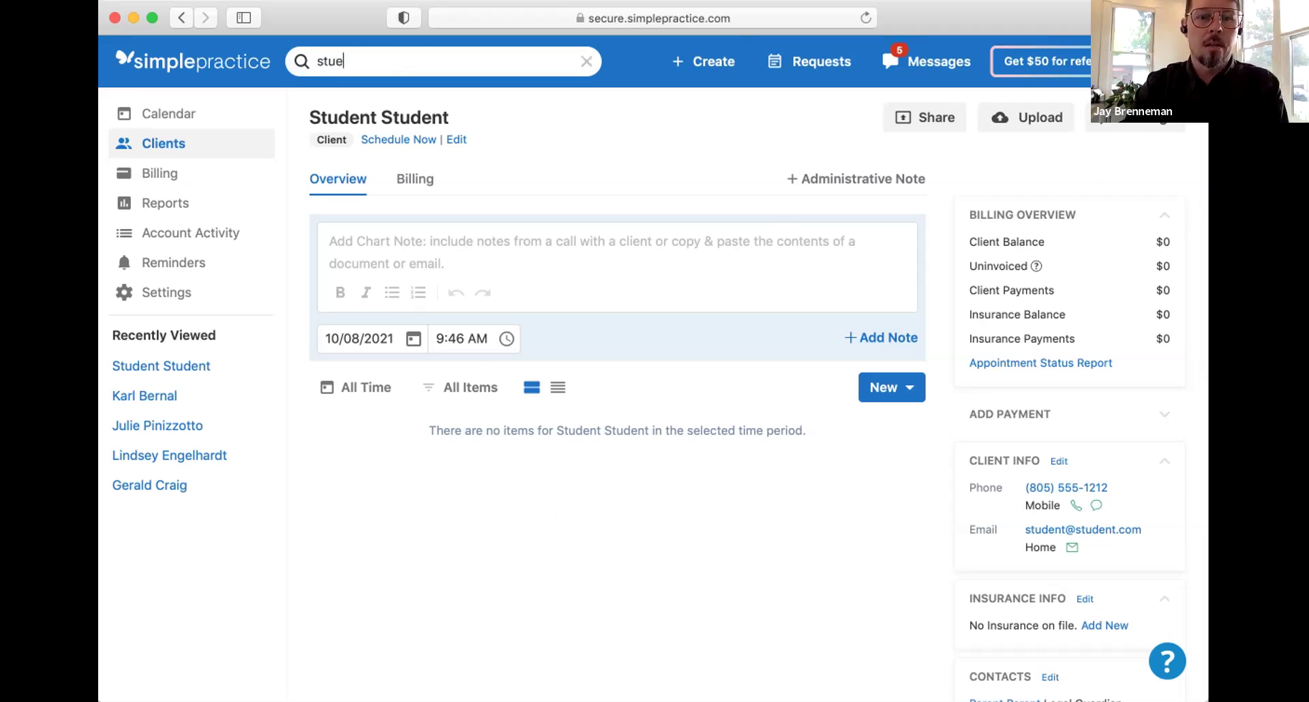
key(BackSpace)
text(d)
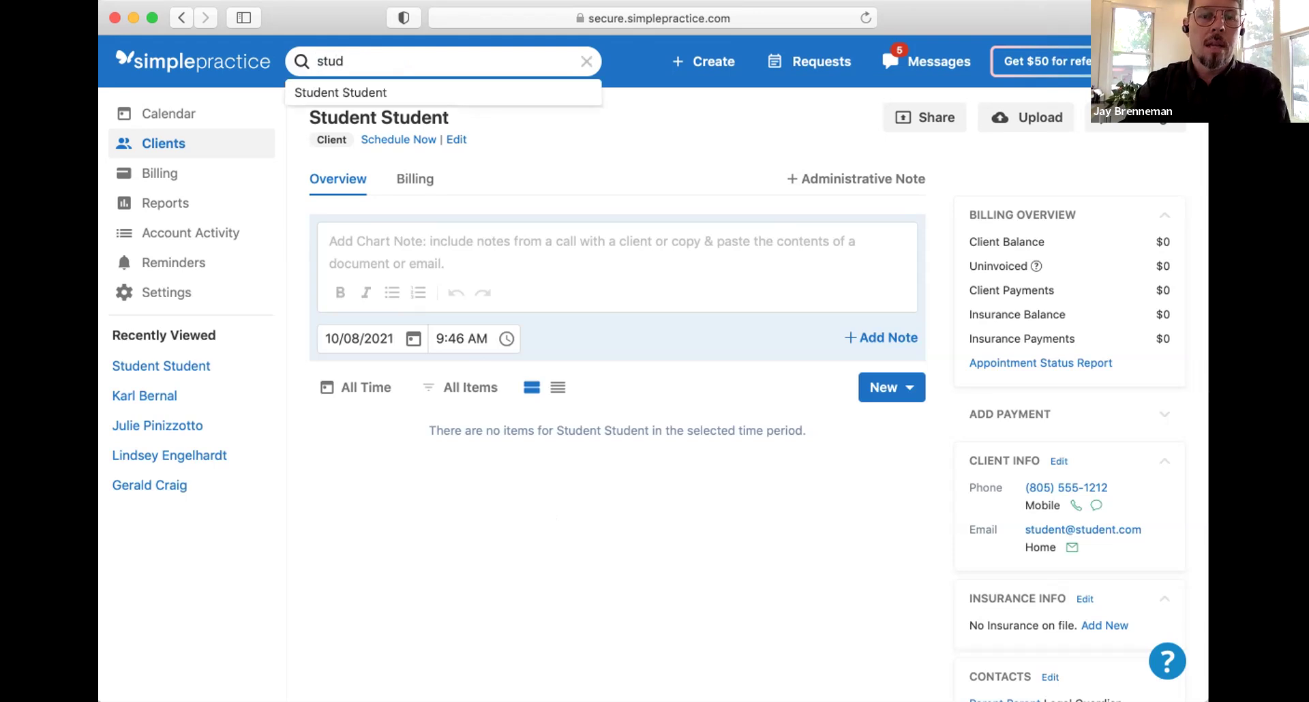
click(354, 92)
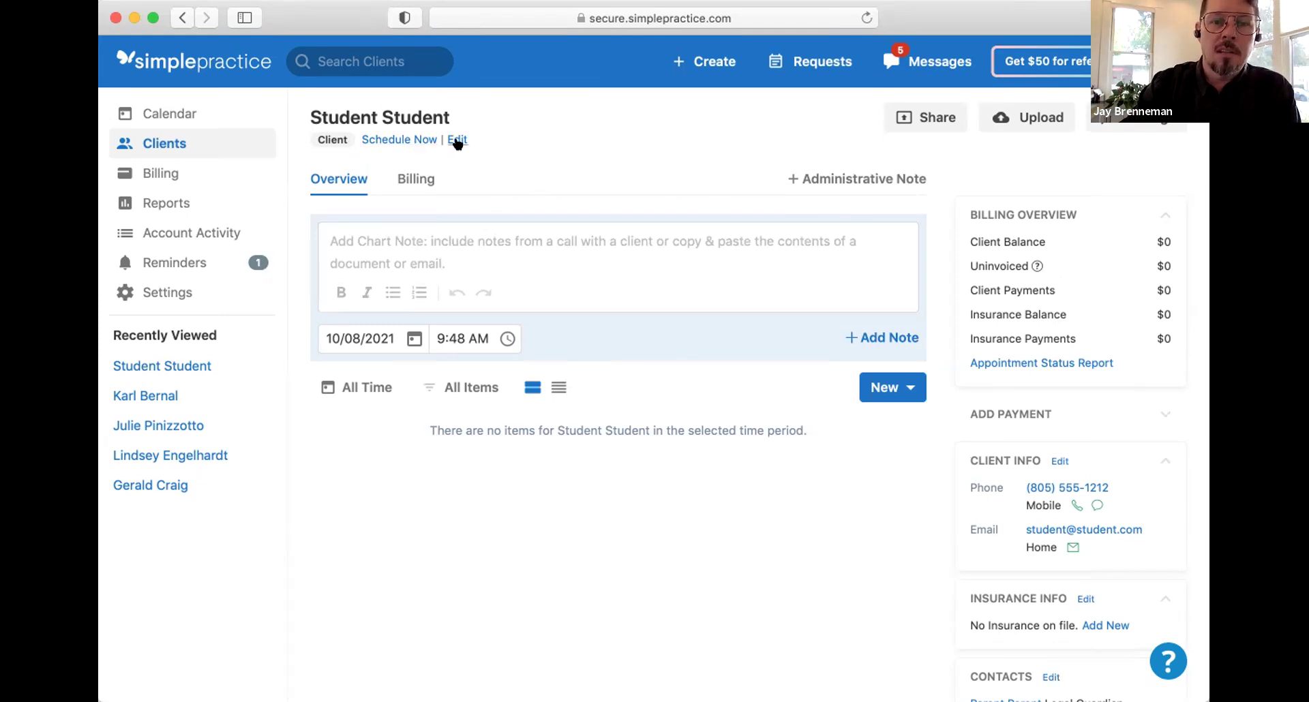
Step: Edit Student Student's client info to turn off text/voice and email appointment reminders
click(457, 140)
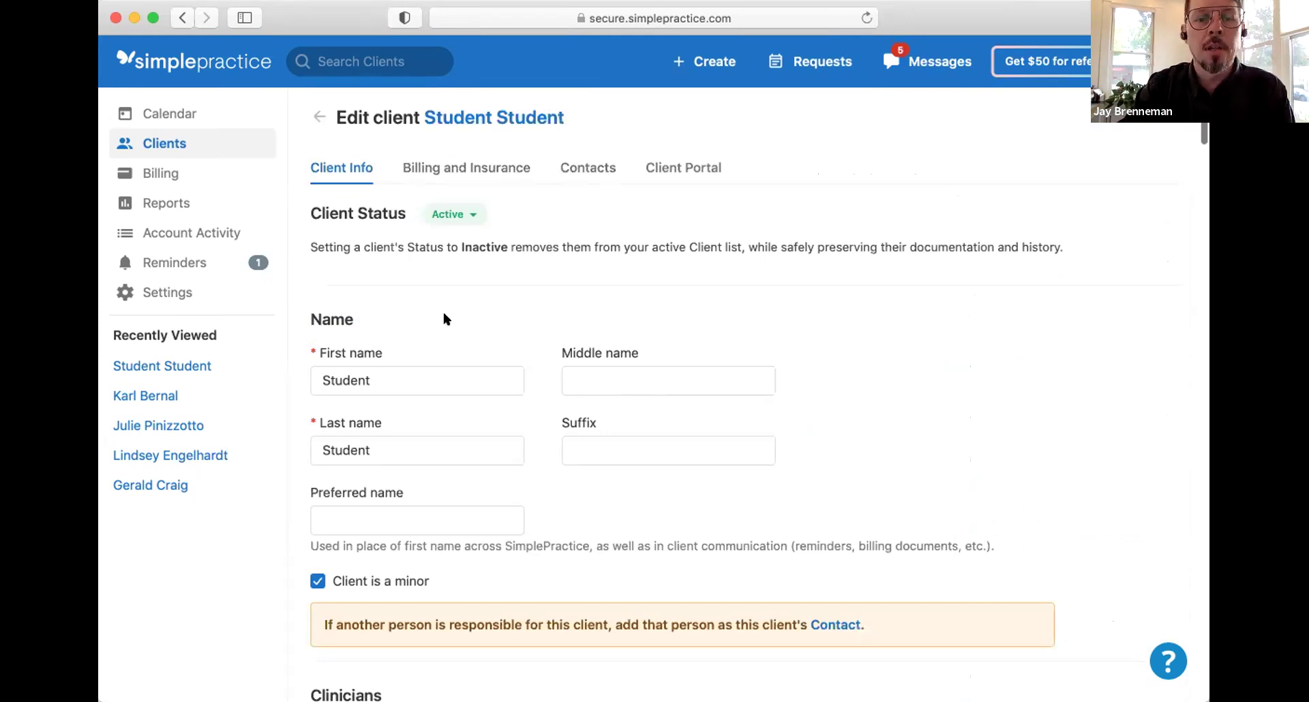
scroll(444, 314, down, 3)
scroll(445, 313, down, 8)
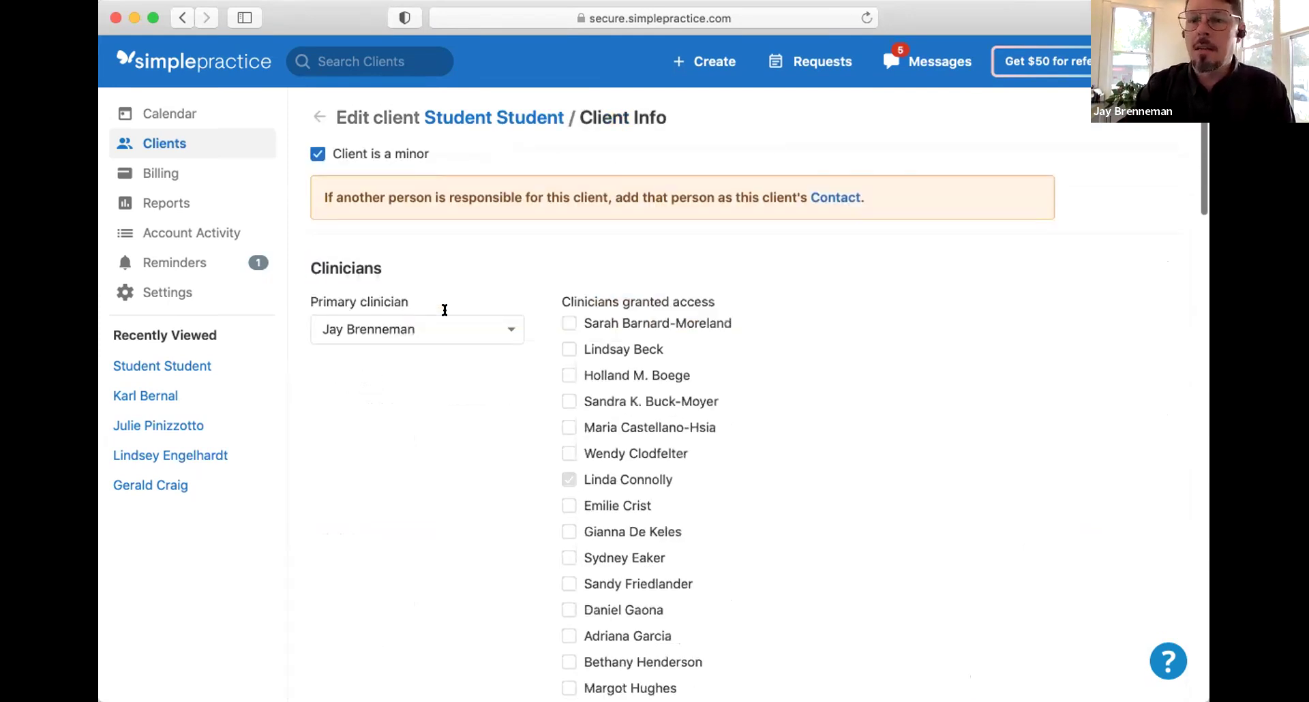
scroll(444, 319, down, 13)
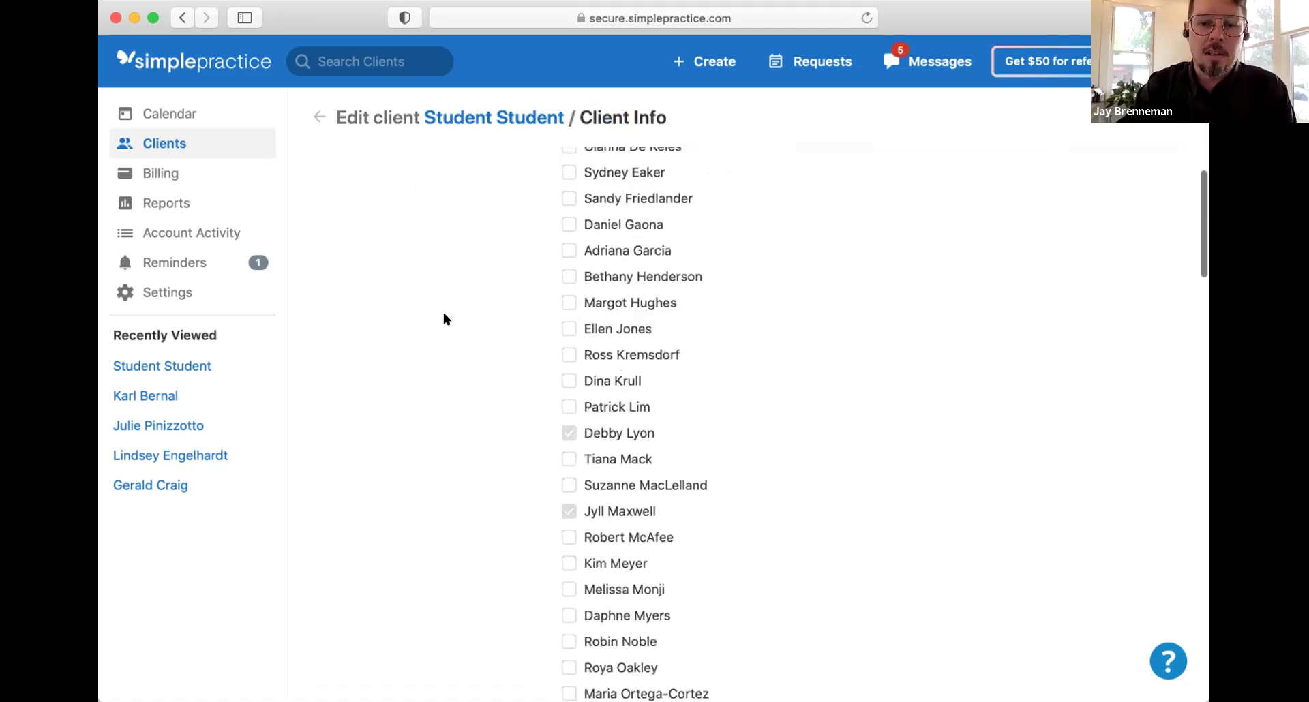
scroll(445, 319, down, 13)
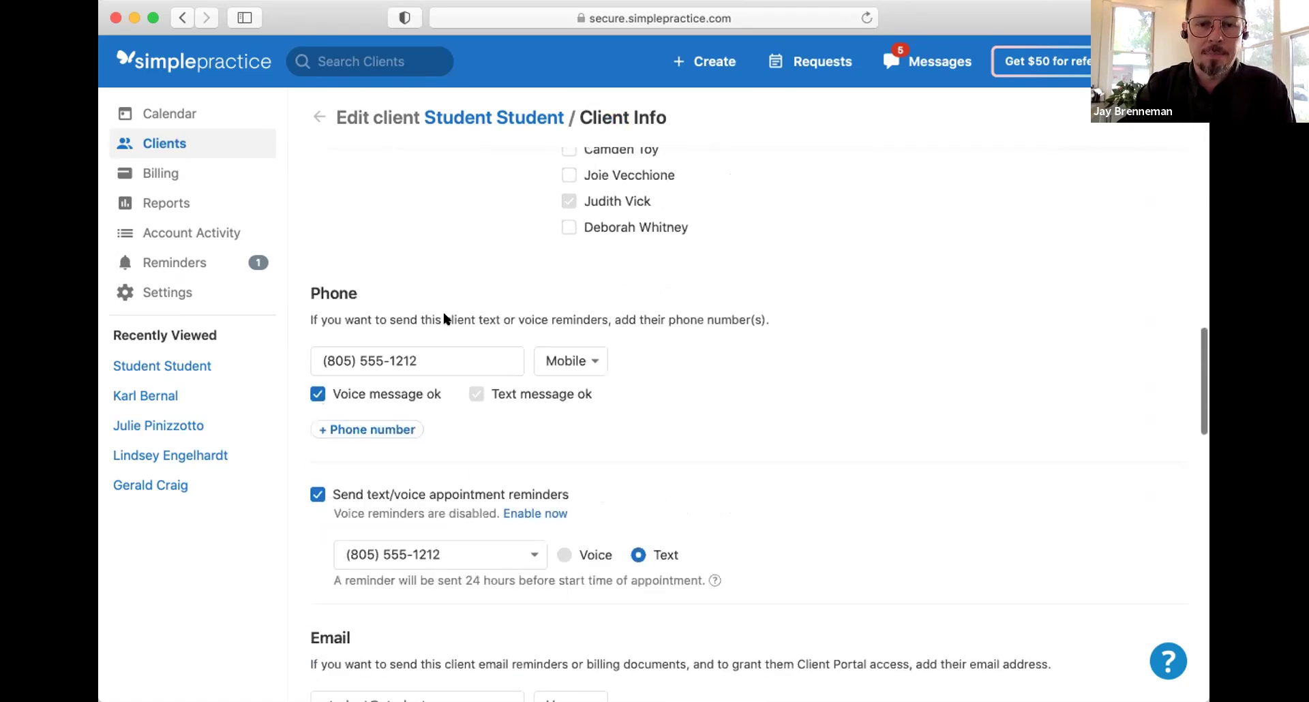
scroll(445, 319, down, 1)
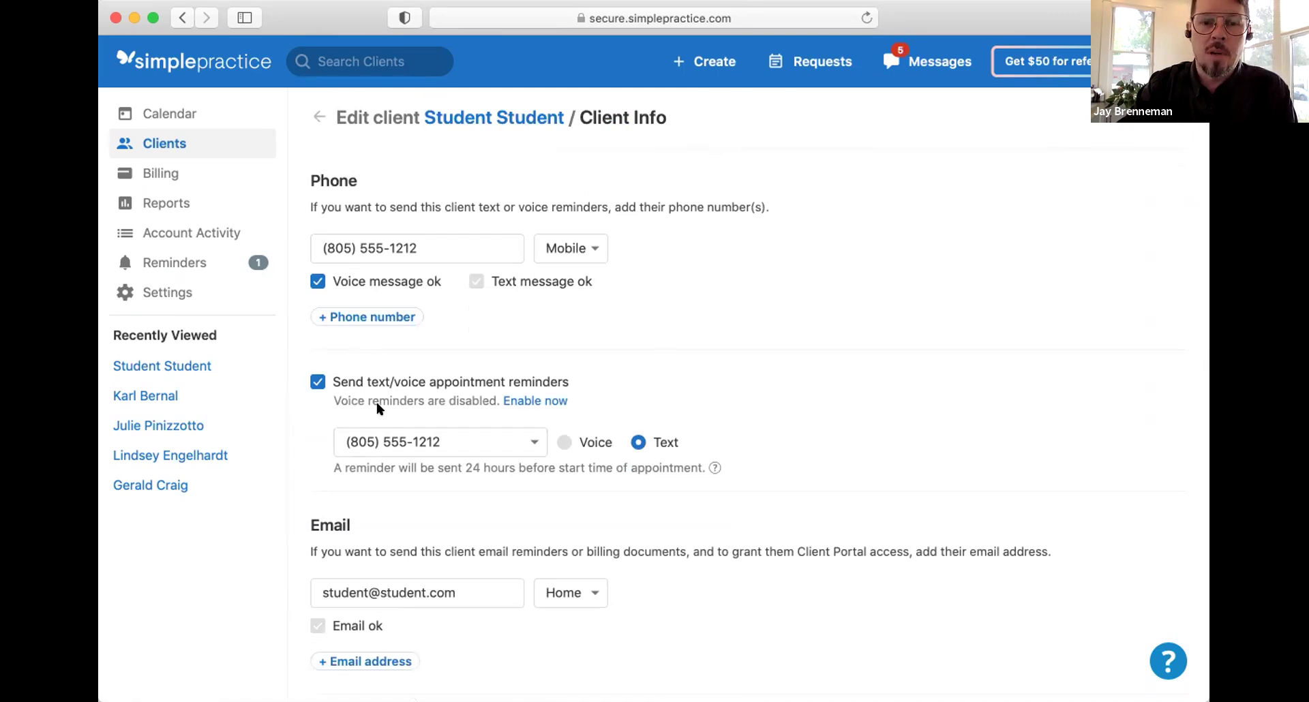
scroll(375, 518, down, 3)
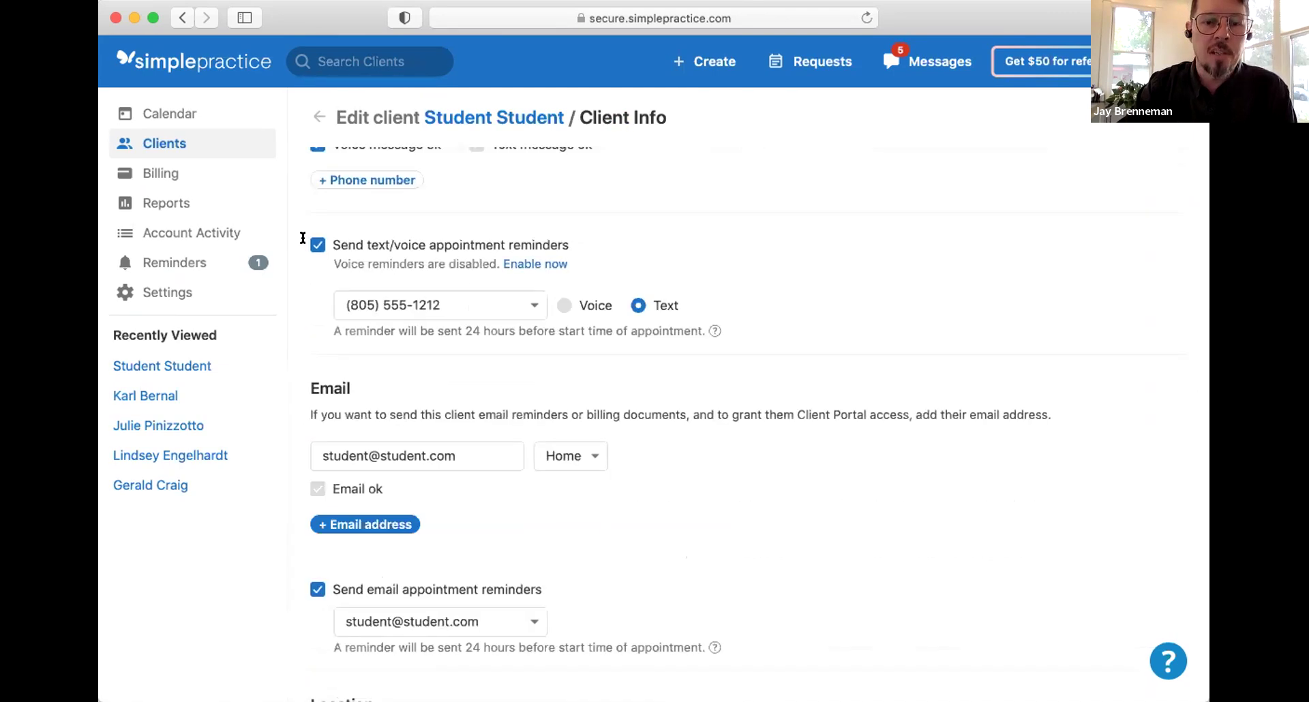
scroll(350, 307, down, 1)
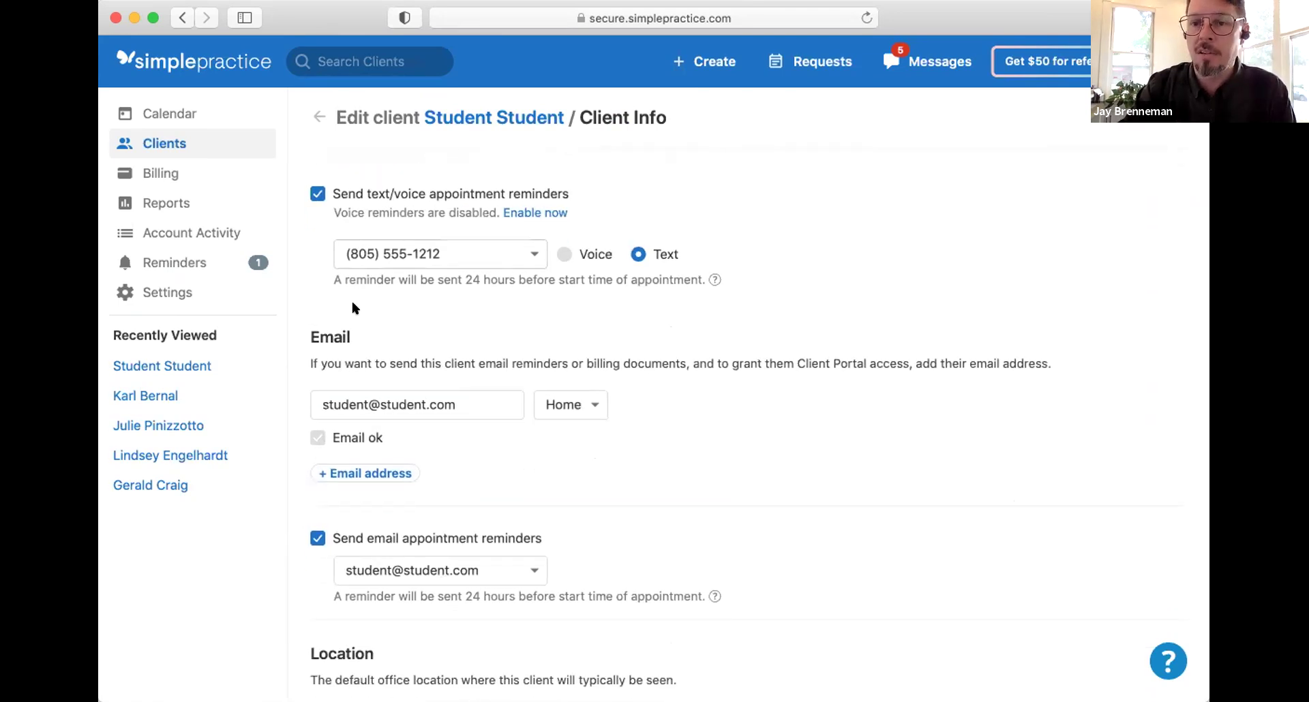
scroll(327, 287, up, 2)
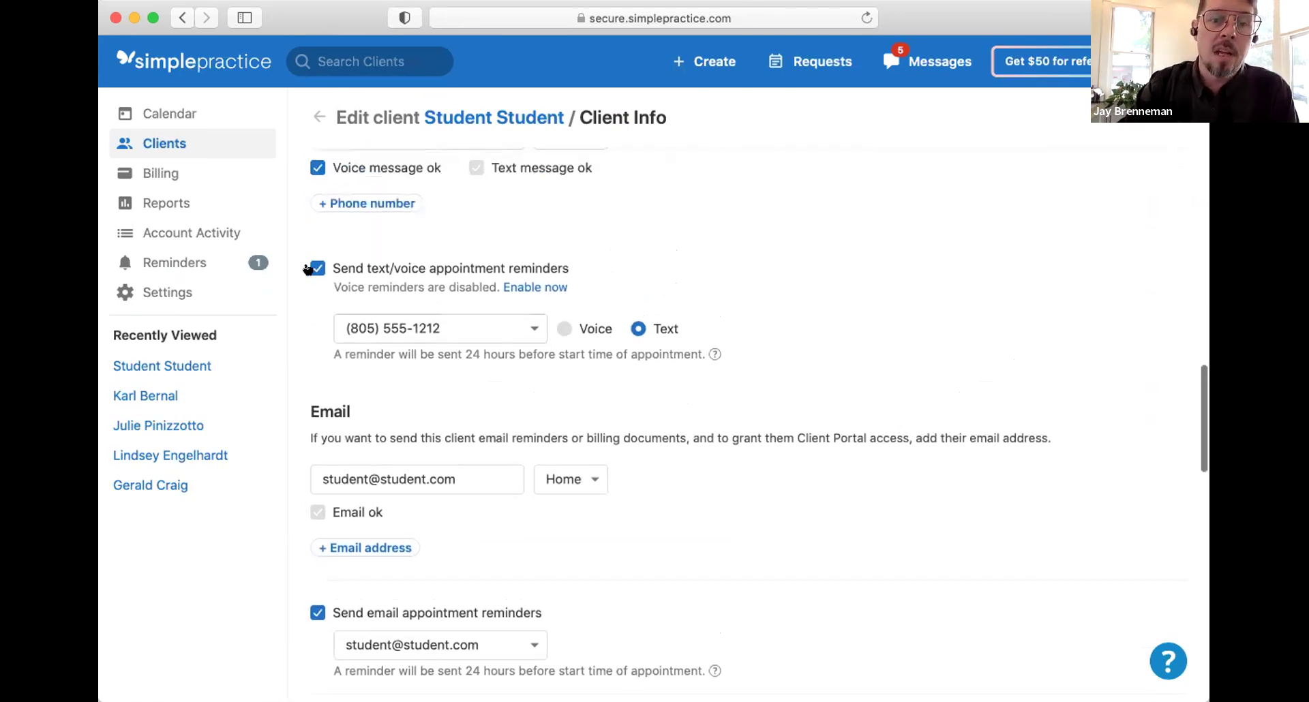
click(316, 262)
scroll(409, 364, down, 2)
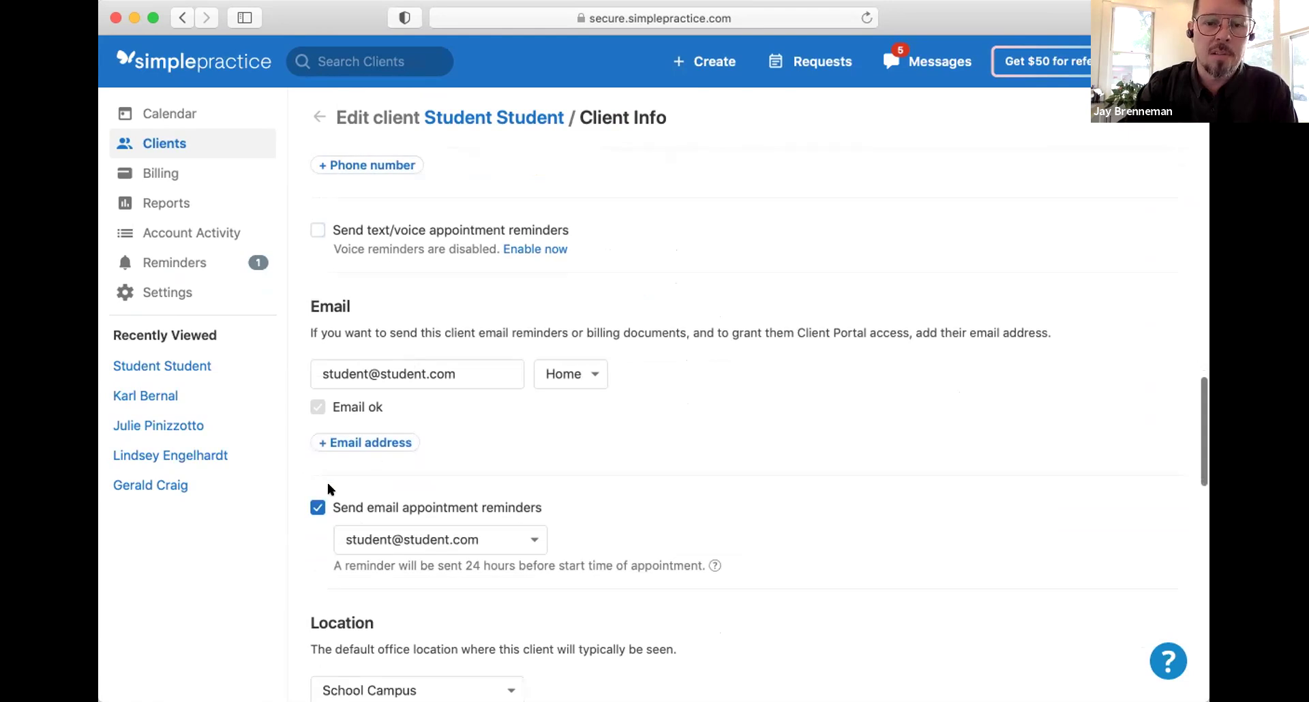
click(309, 508)
Step: Keep School Campus as the client's default office location
scroll(310, 513, down, 3)
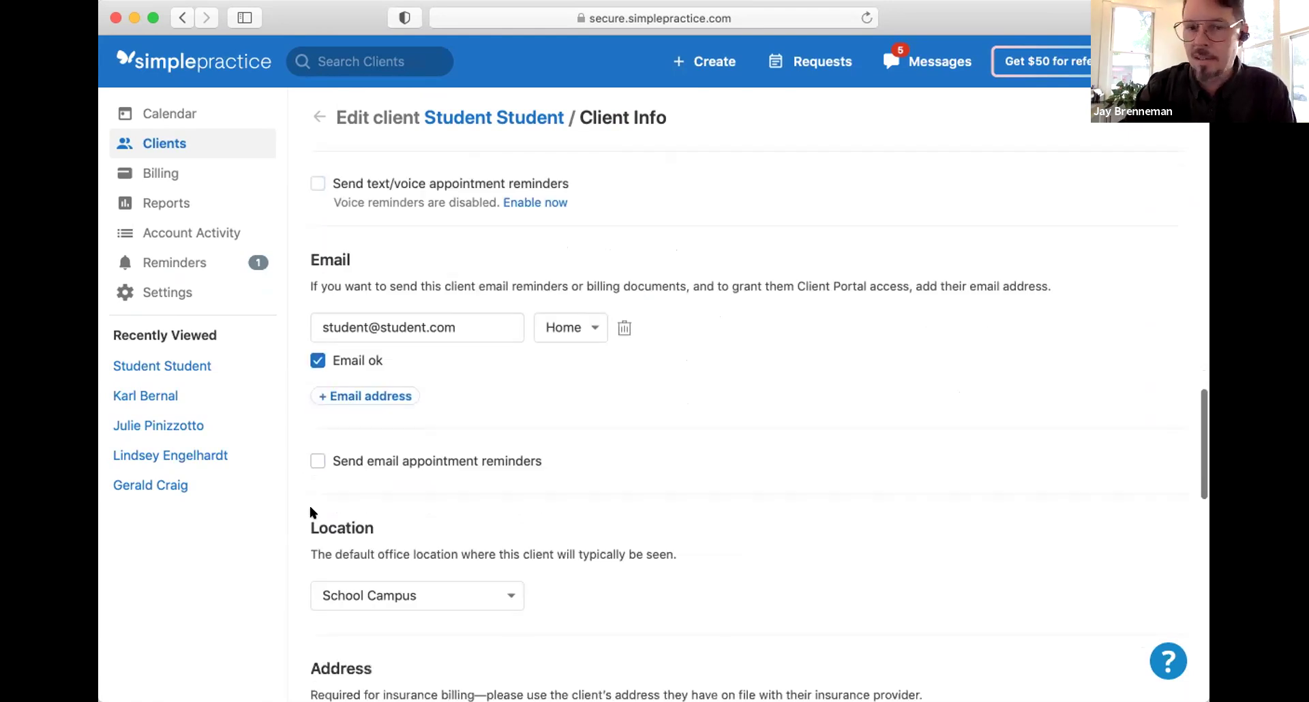
scroll(311, 512, down, 2)
click(464, 432)
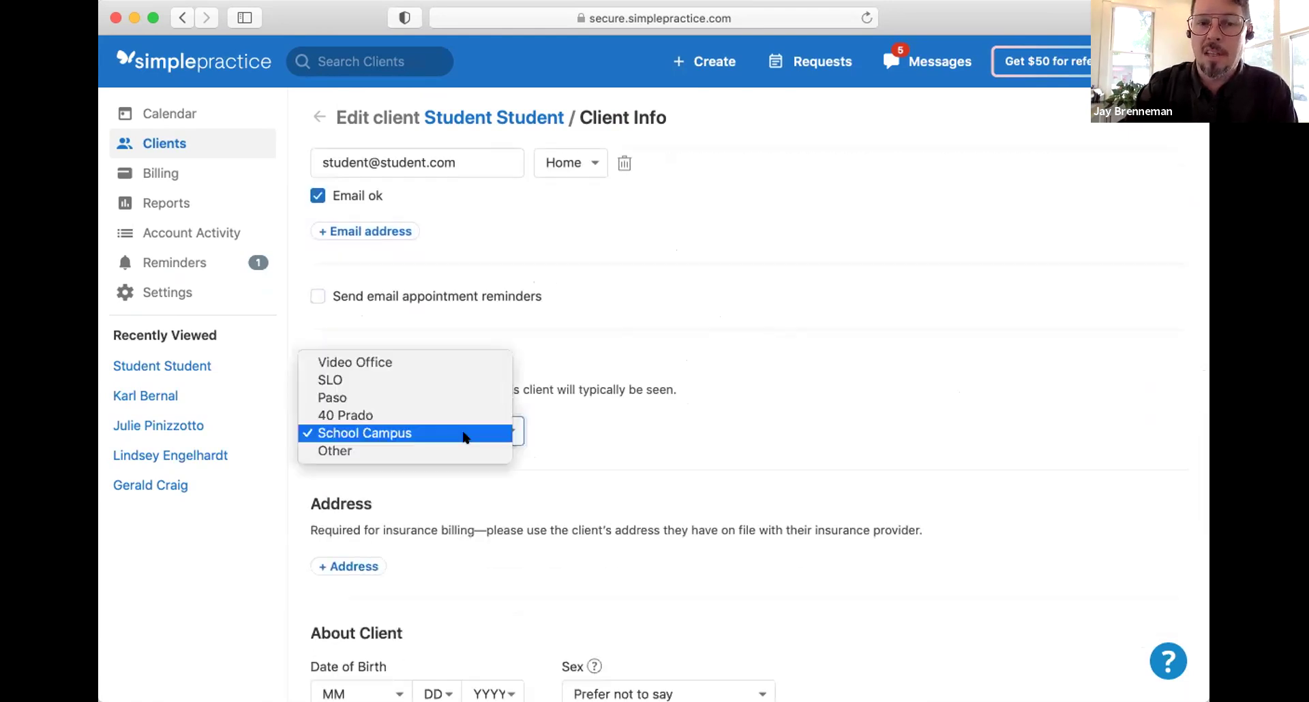
click(462, 435)
Step: Add an address with the client's street and city, leaving State and ZIP blank
scroll(463, 434, down, 1)
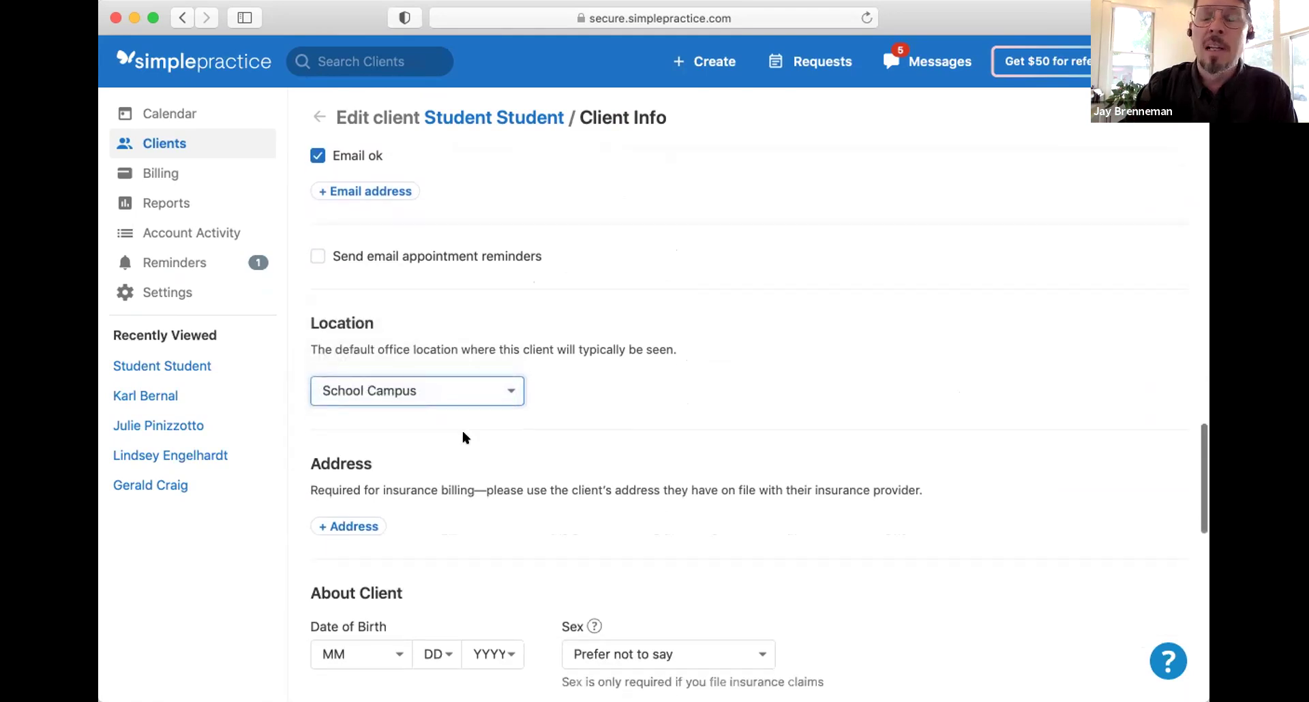
scroll(463, 437, down, 2)
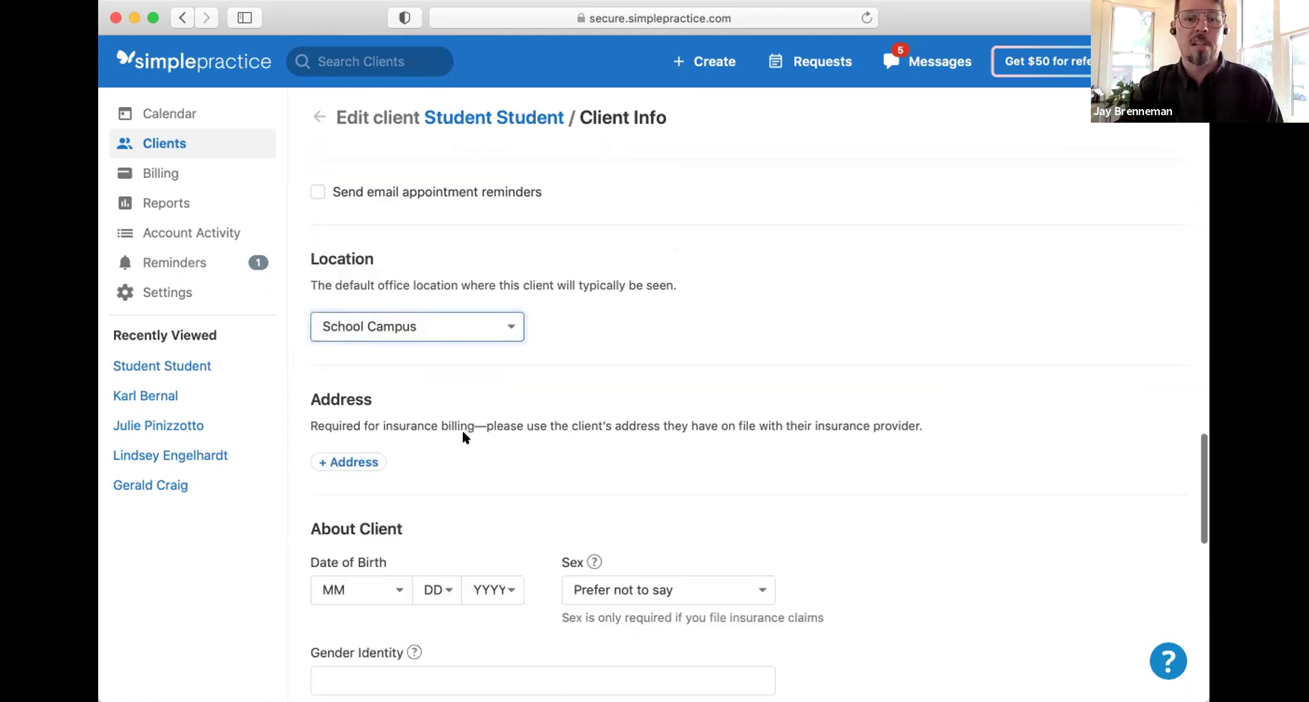
scroll(419, 425, down, 1)
click(369, 403)
click(400, 426)
text(P)
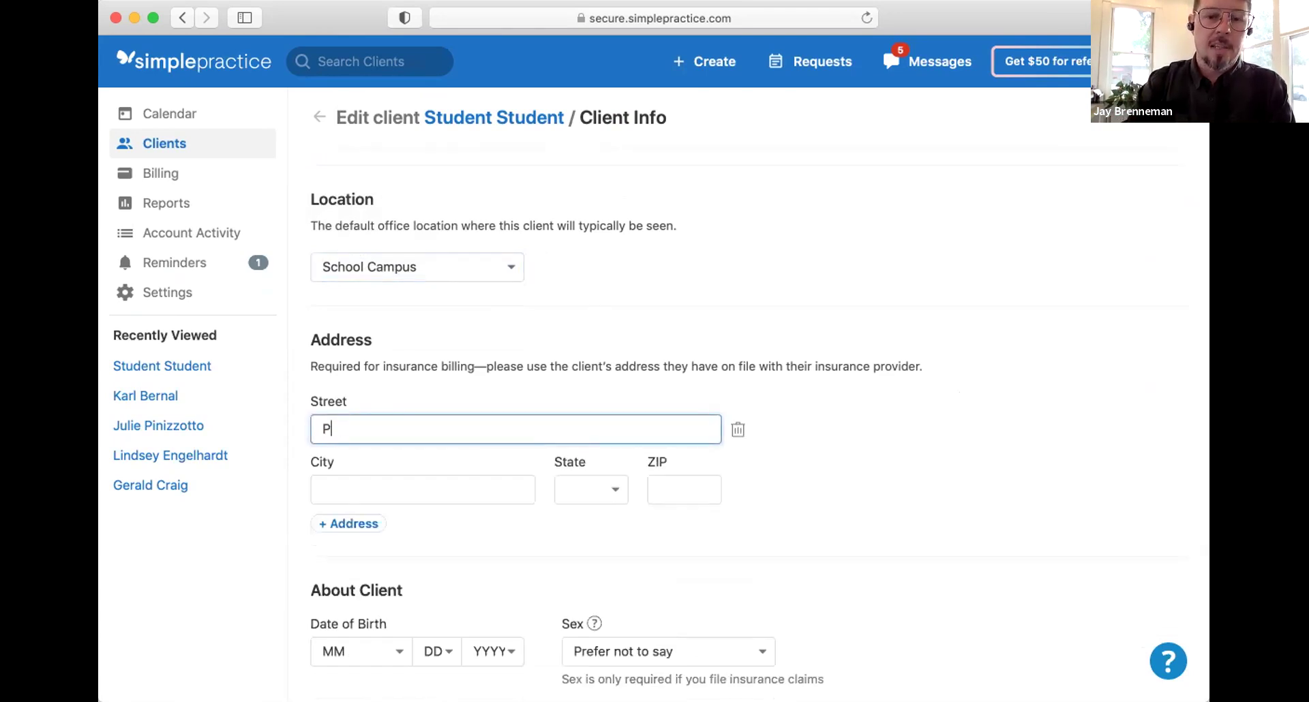
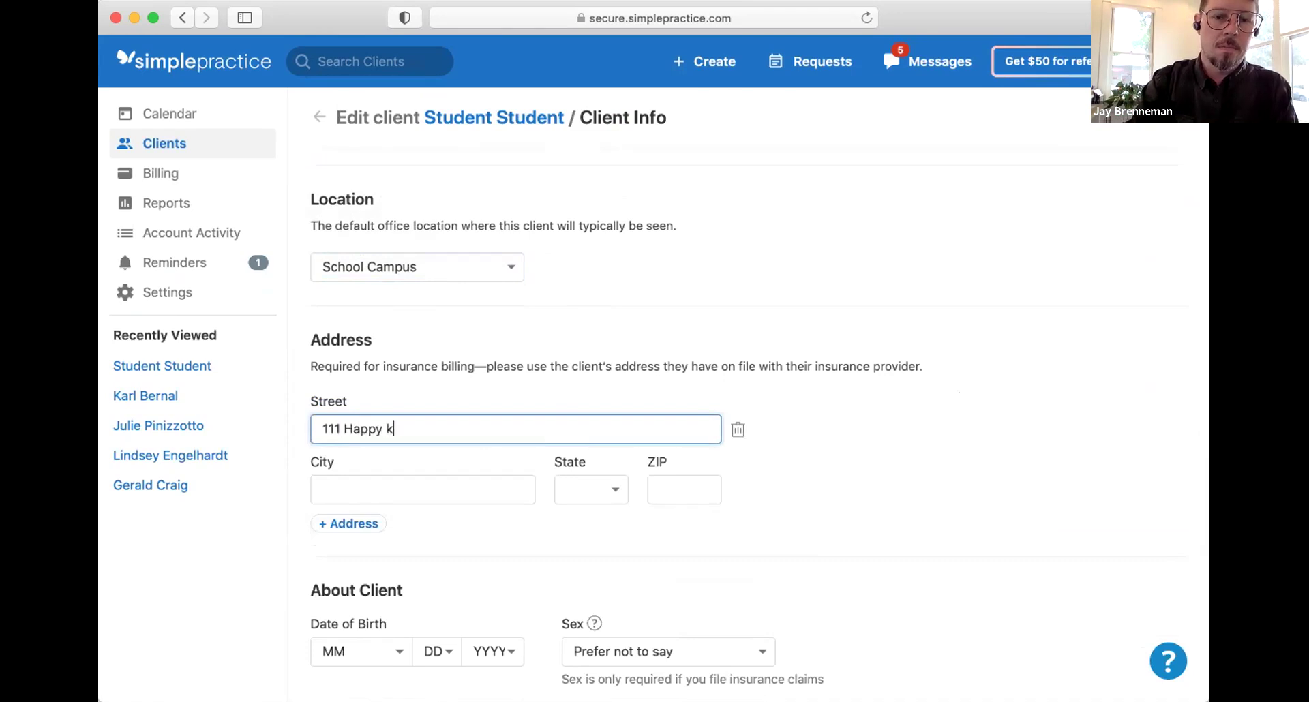
key(Tab)
text(SLO)
key(Tab)
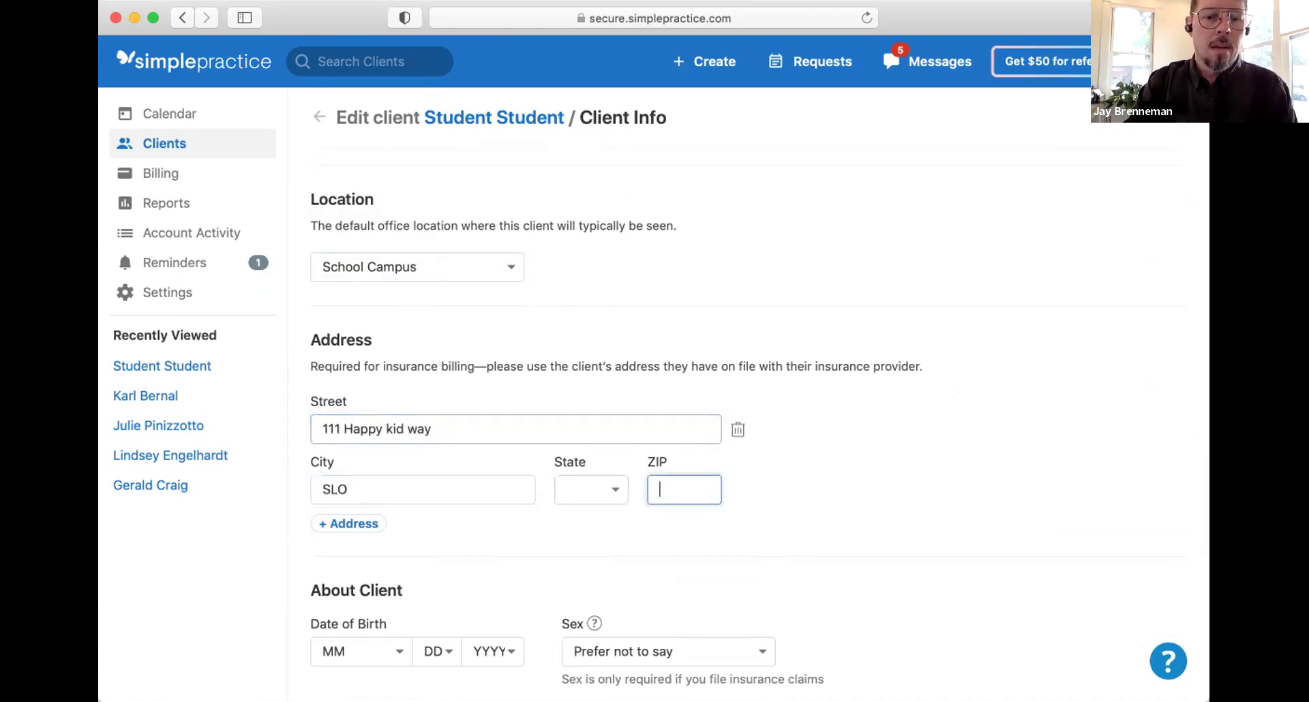
scroll(751, 443, down, 5)
scroll(655, 409, down, 2)
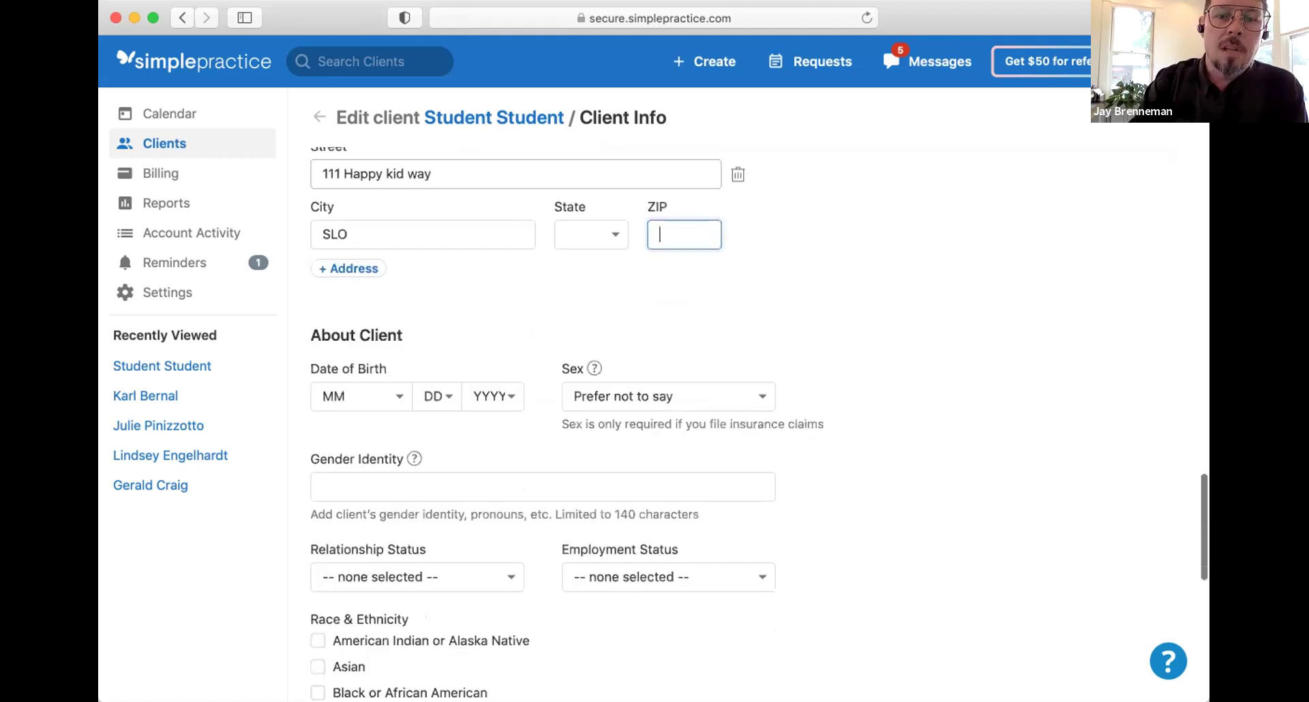
Step: Set the client's date of birth to January 2, 2021
click(348, 400)
click(388, 413)
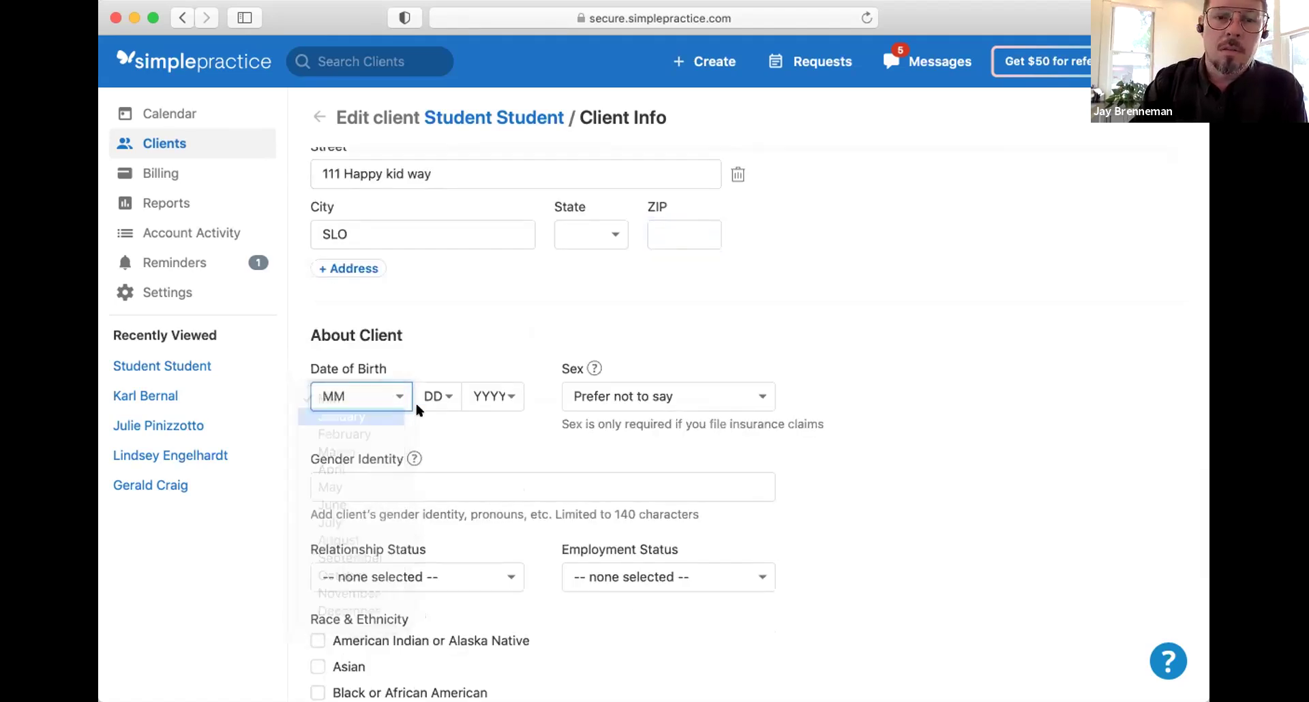
click(427, 398)
click(428, 434)
click(468, 400)
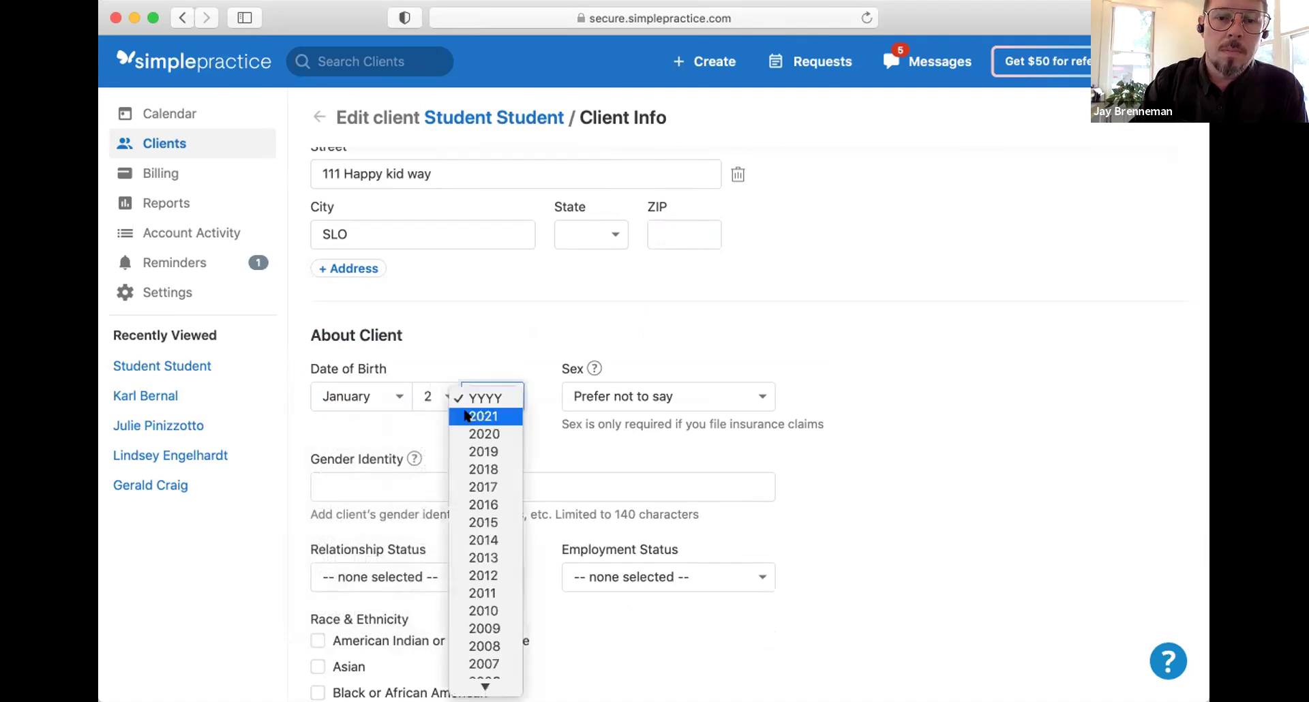
click(466, 416)
Step: Scroll through the optional demographic fields below About Client, leaving them blank
scroll(464, 412, down, 5)
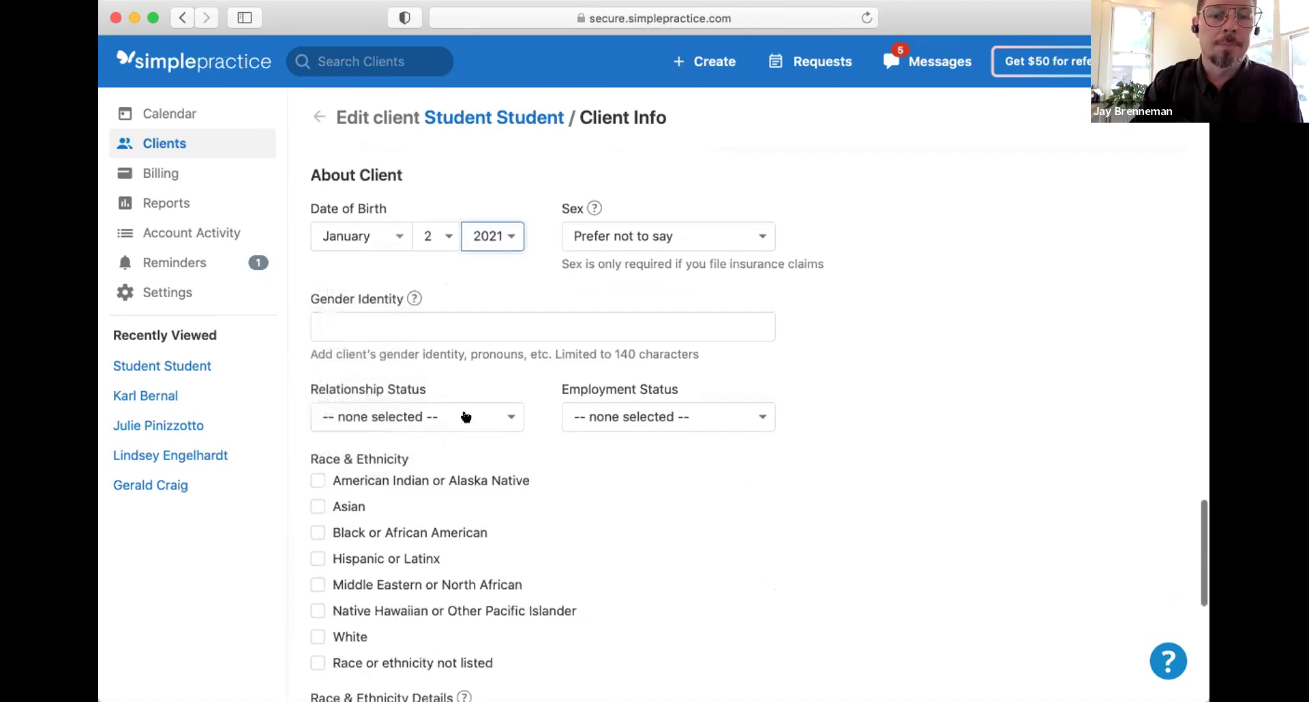
scroll(462, 413, down, 2)
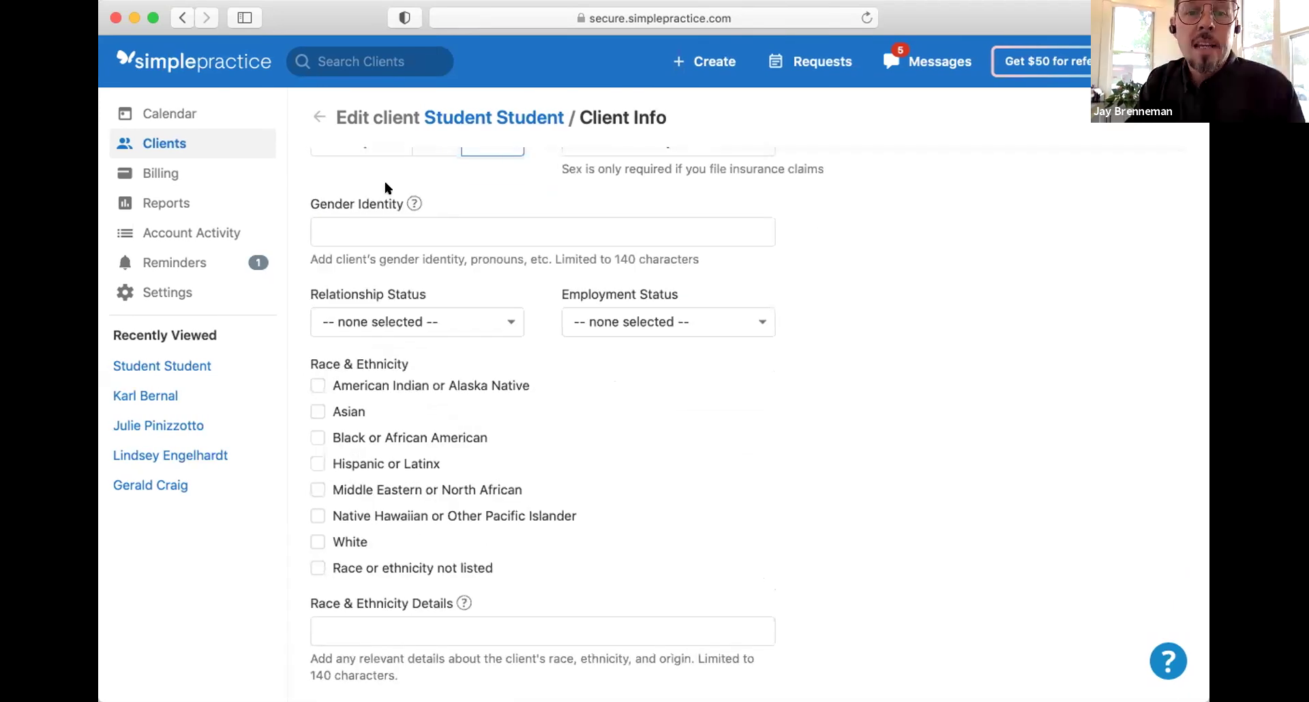
drag(386, 185, 516, 520)
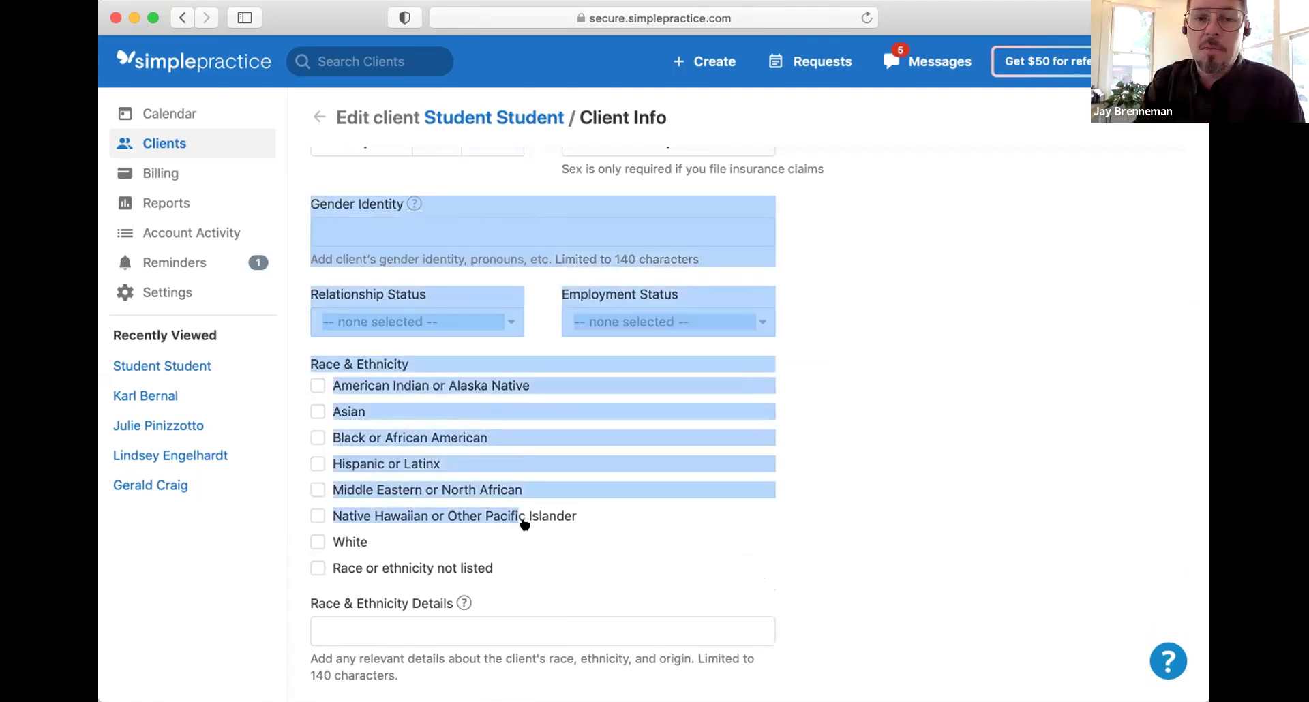
click(560, 555)
scroll(561, 555, down, 2)
scroll(562, 561, down, 3)
scroll(564, 566, down, 3)
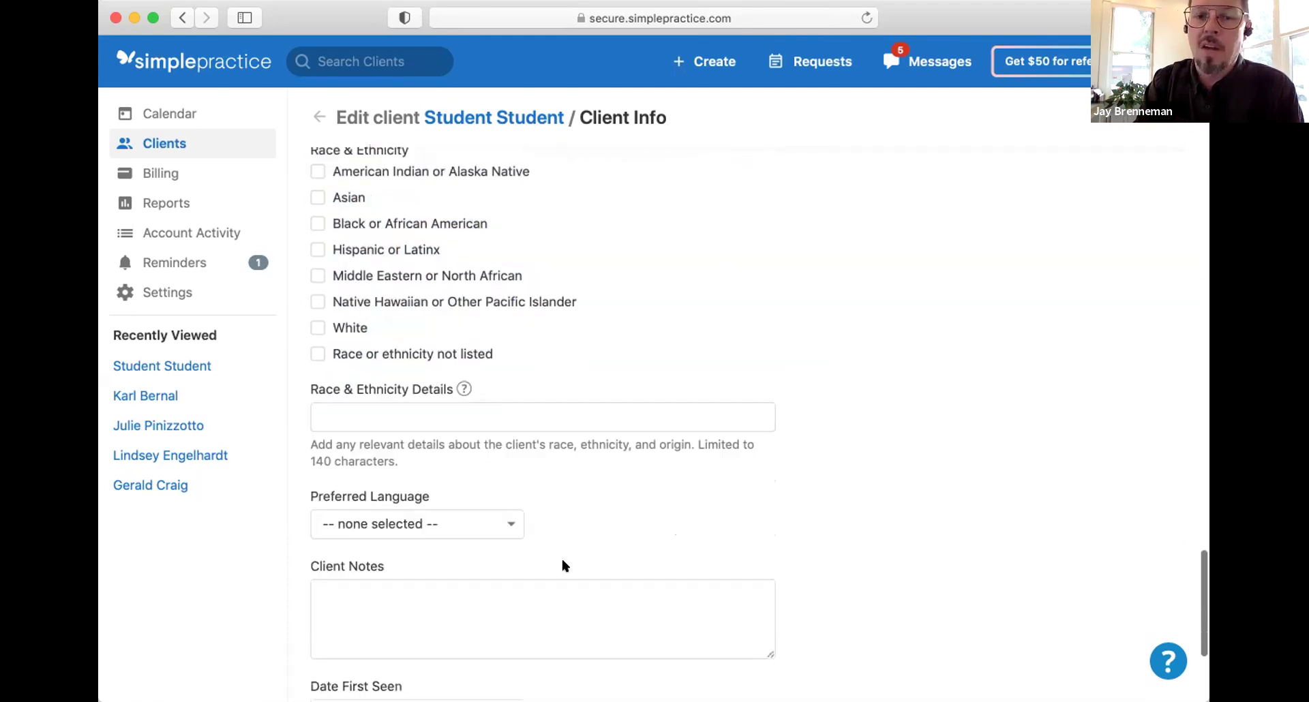
scroll(563, 561, down, 7)
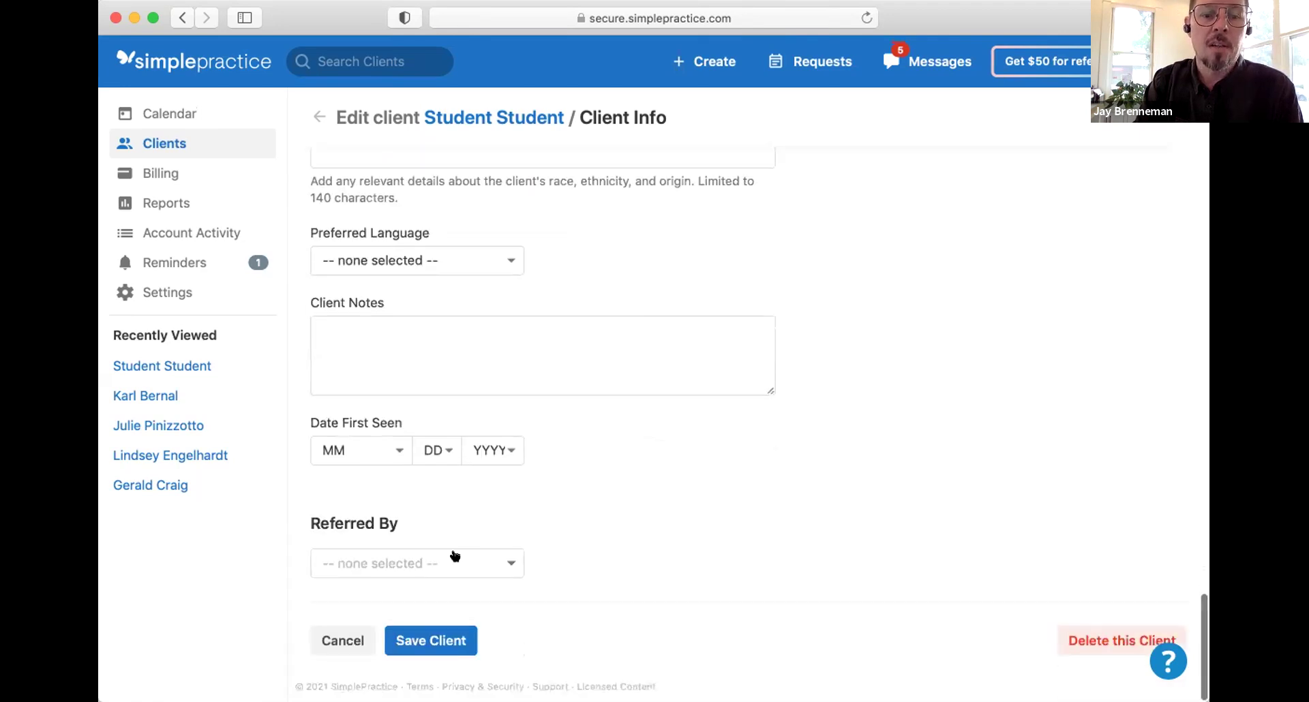
Step: Choose San Luis Coastal School District as the Referred By source
click(414, 556)
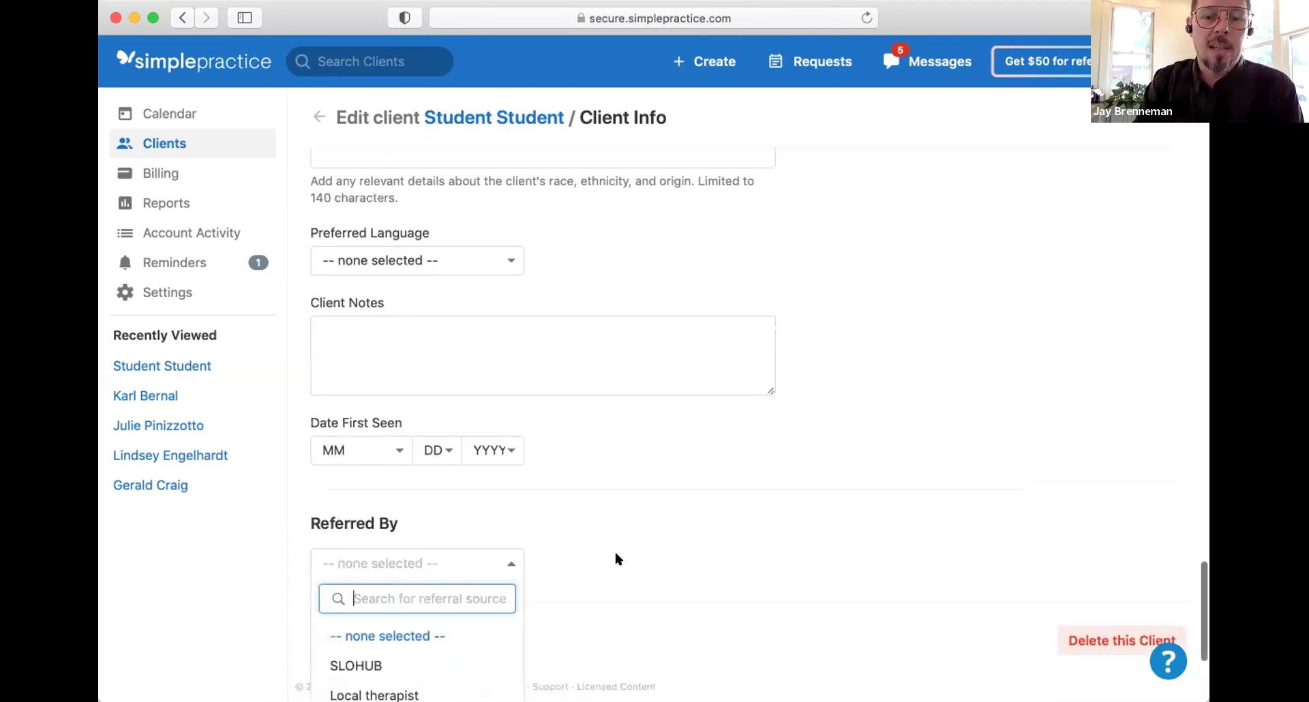
scroll(615, 554, down, 7)
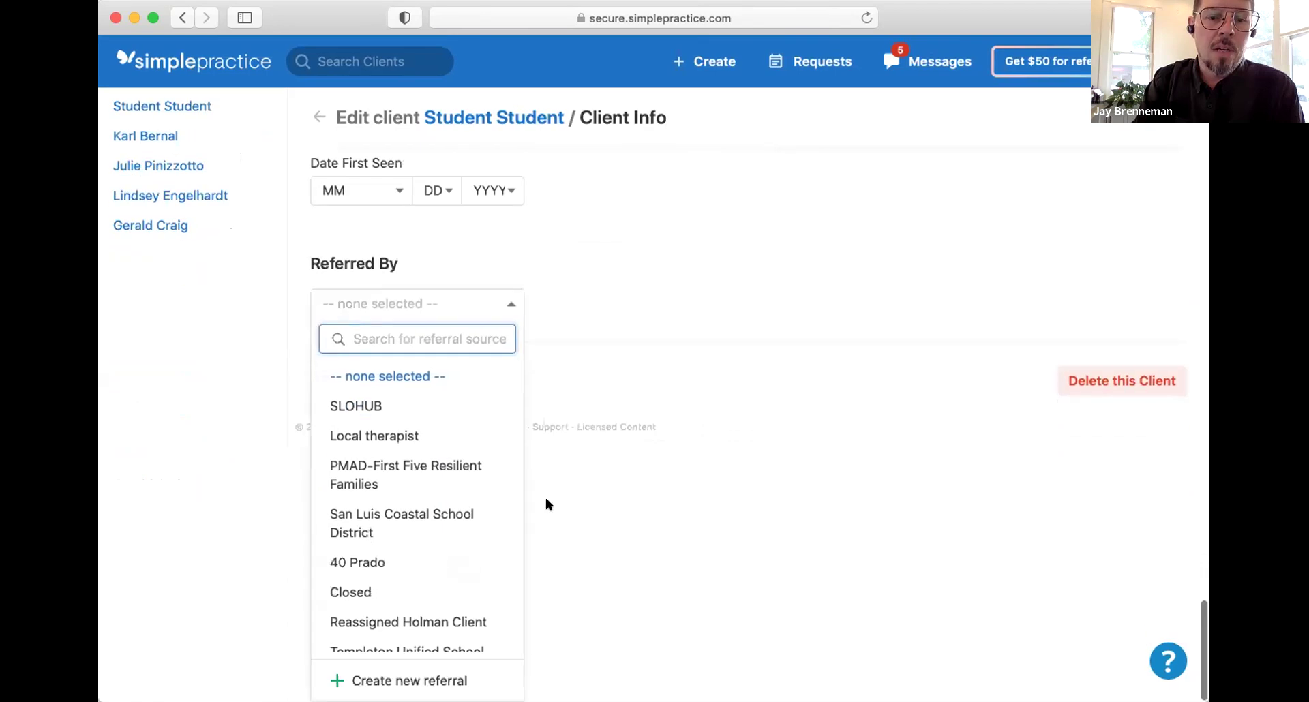
scroll(457, 501, down, 5)
scroll(455, 502, up, 5)
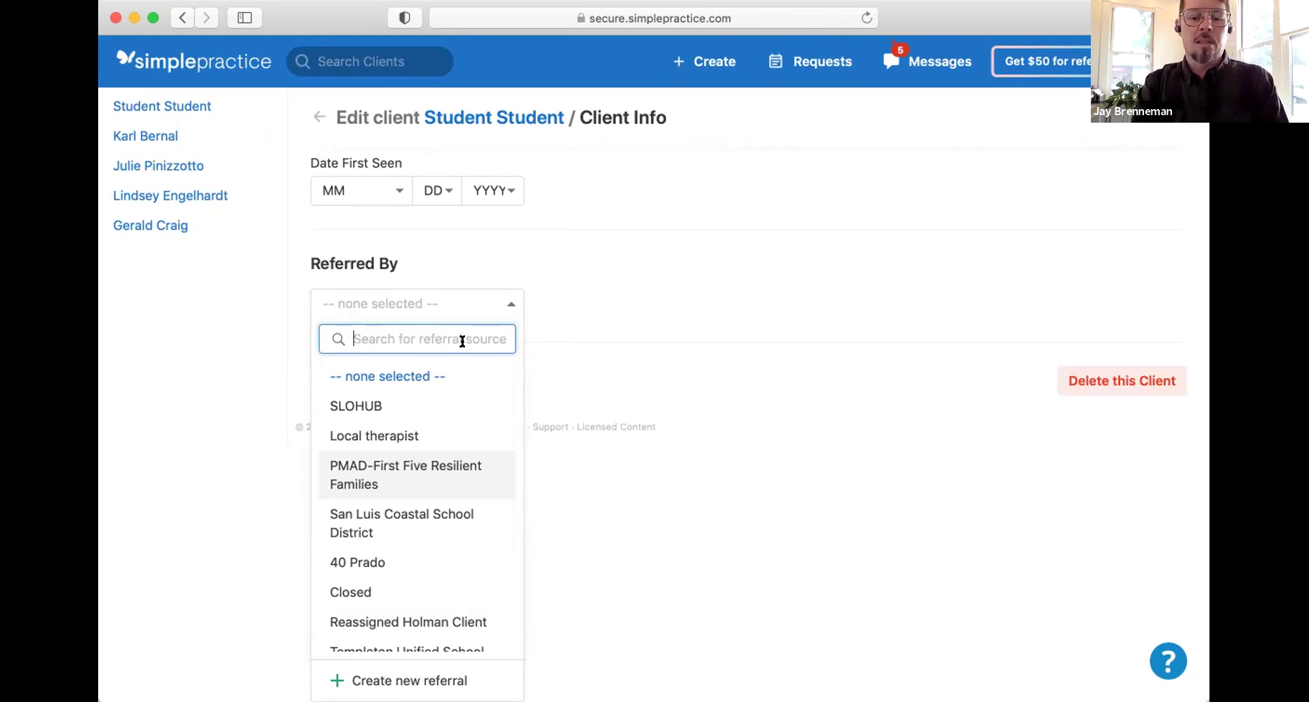
text(San)
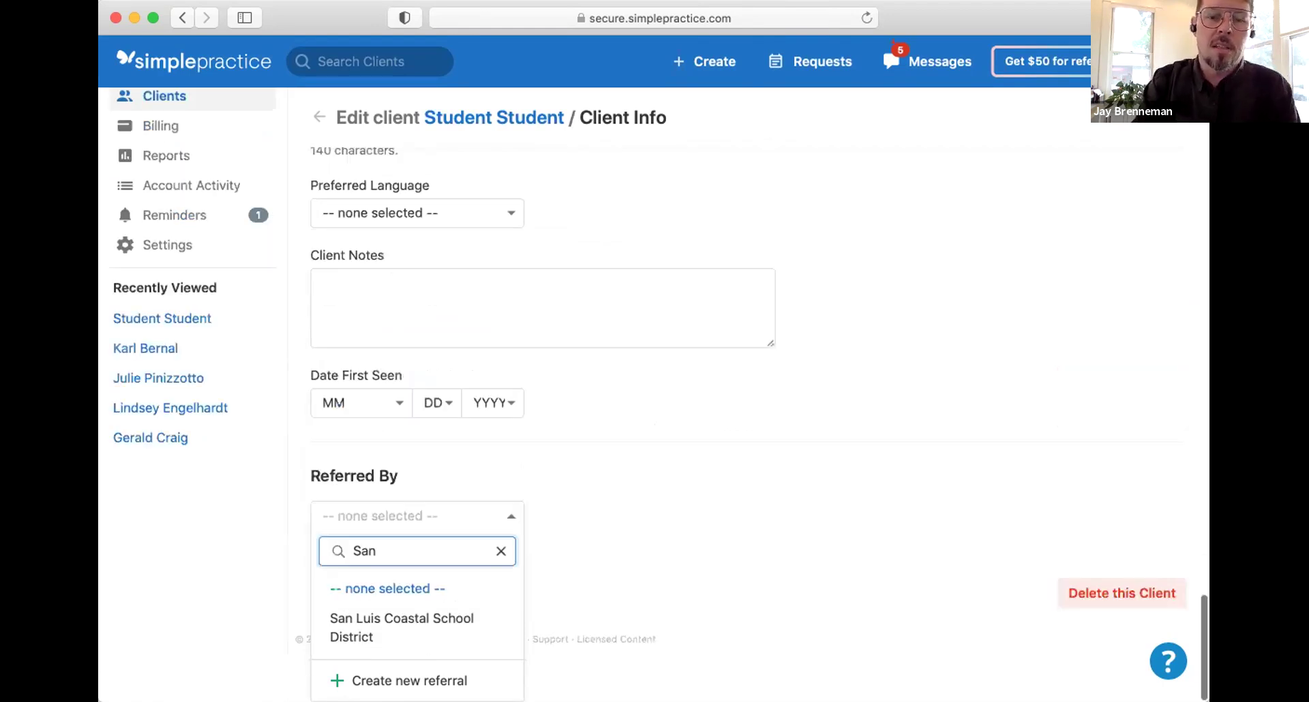
click(406, 635)
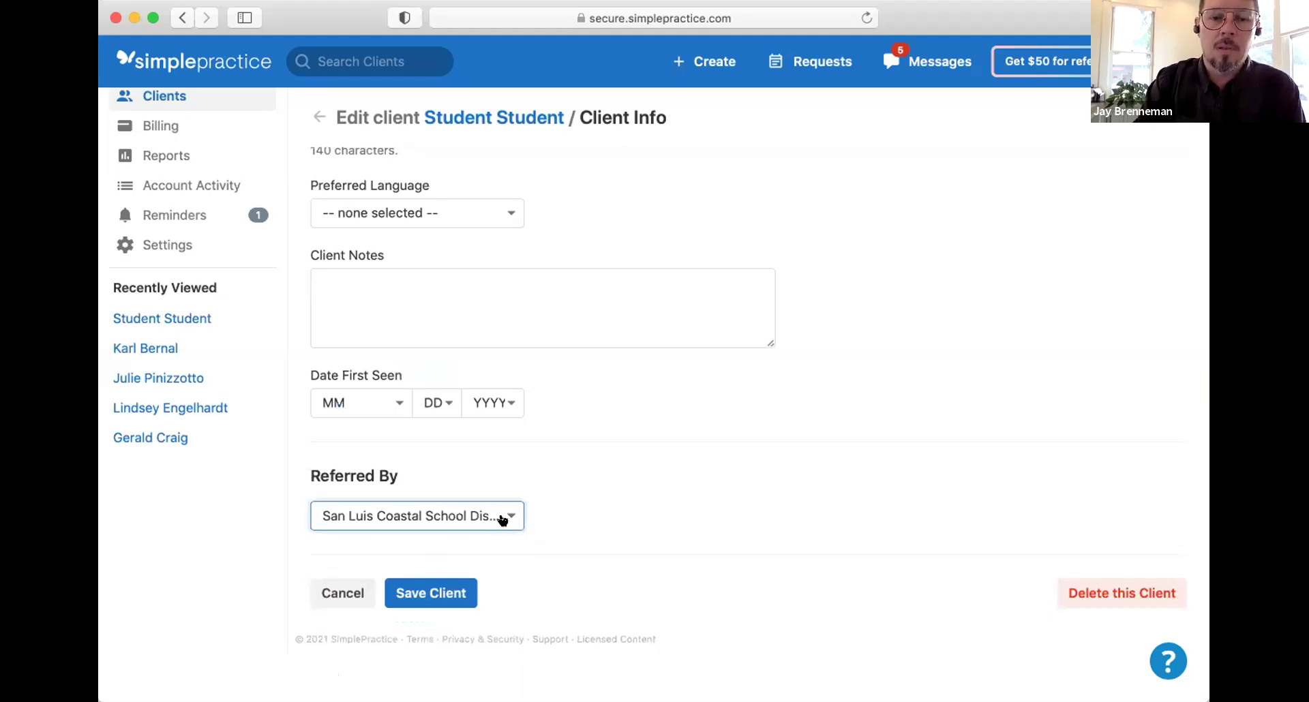
Step: Change Referred By to Atascadero Unified School District
click(503, 517)
text(Ata)
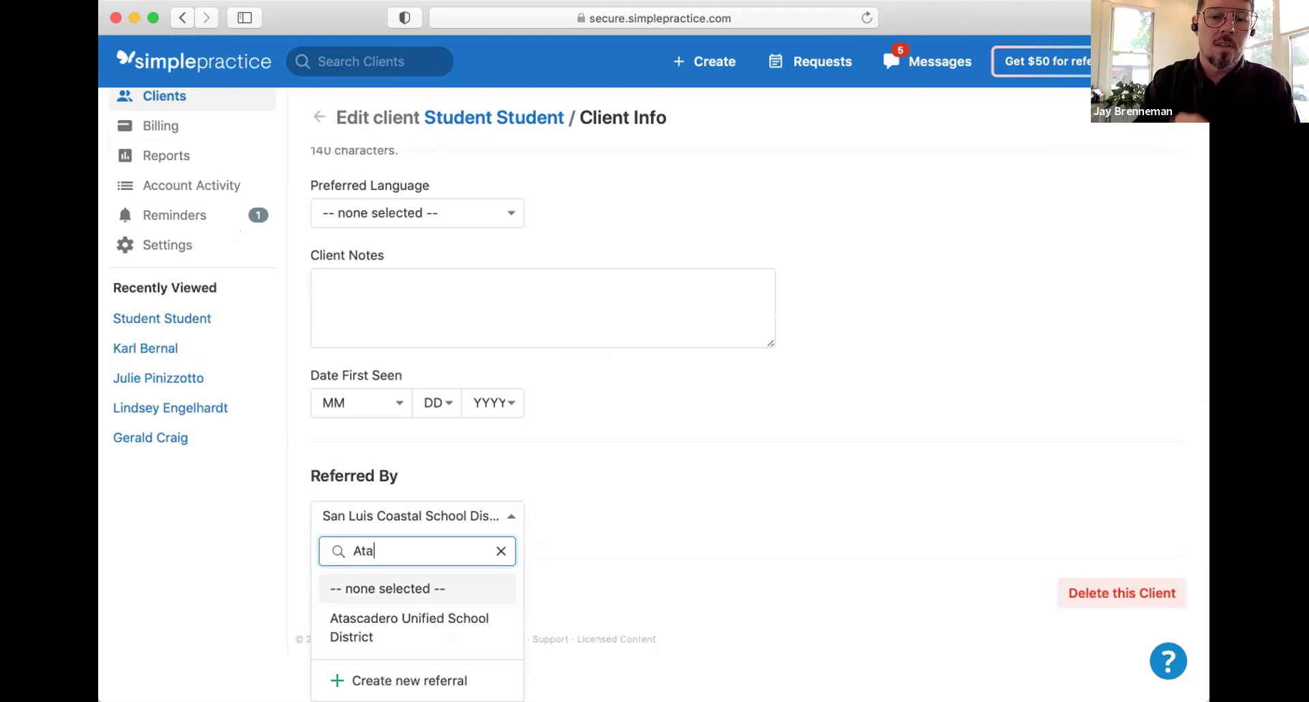
click(438, 636)
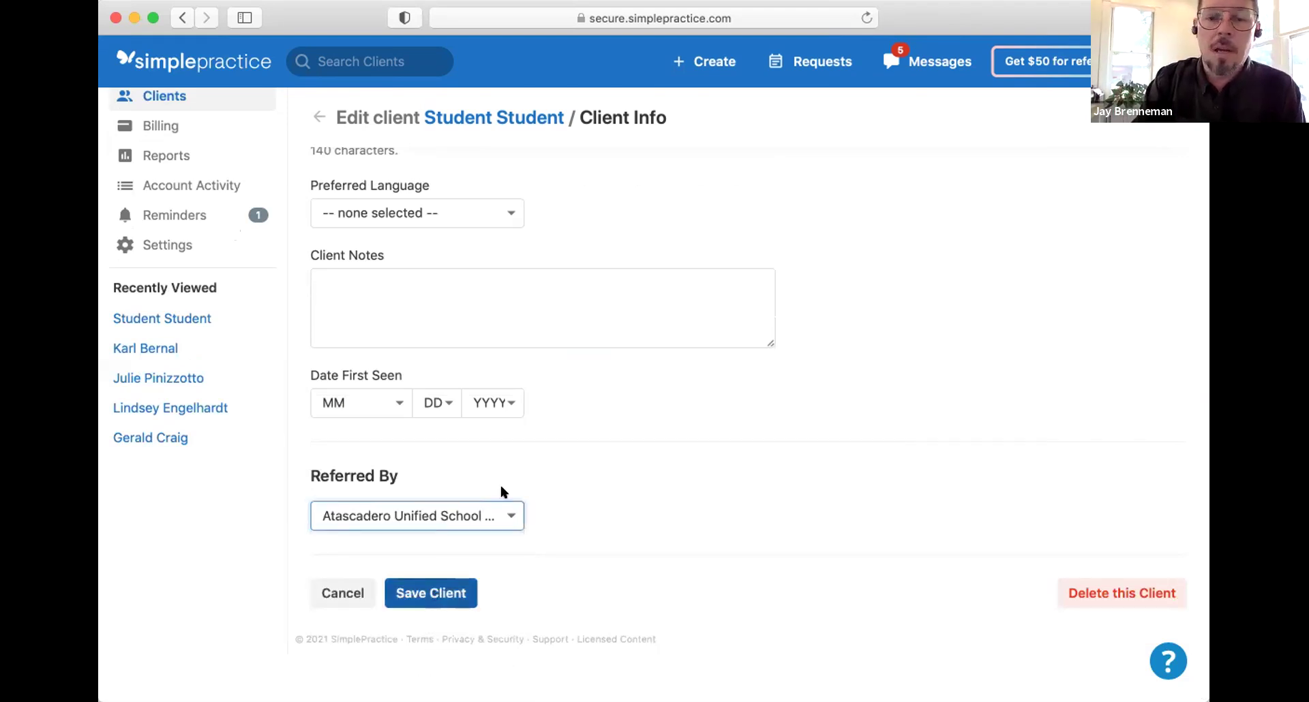
scroll(570, 545, up, 15)
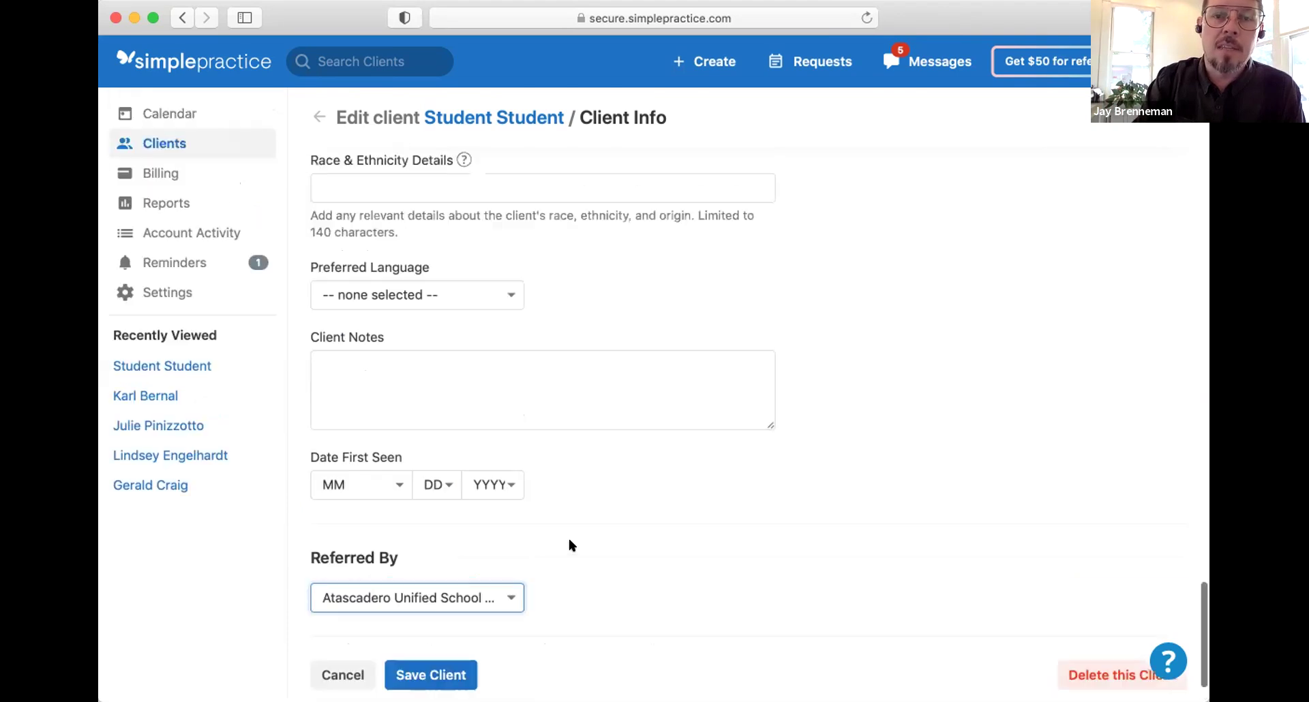
click(319, 120)
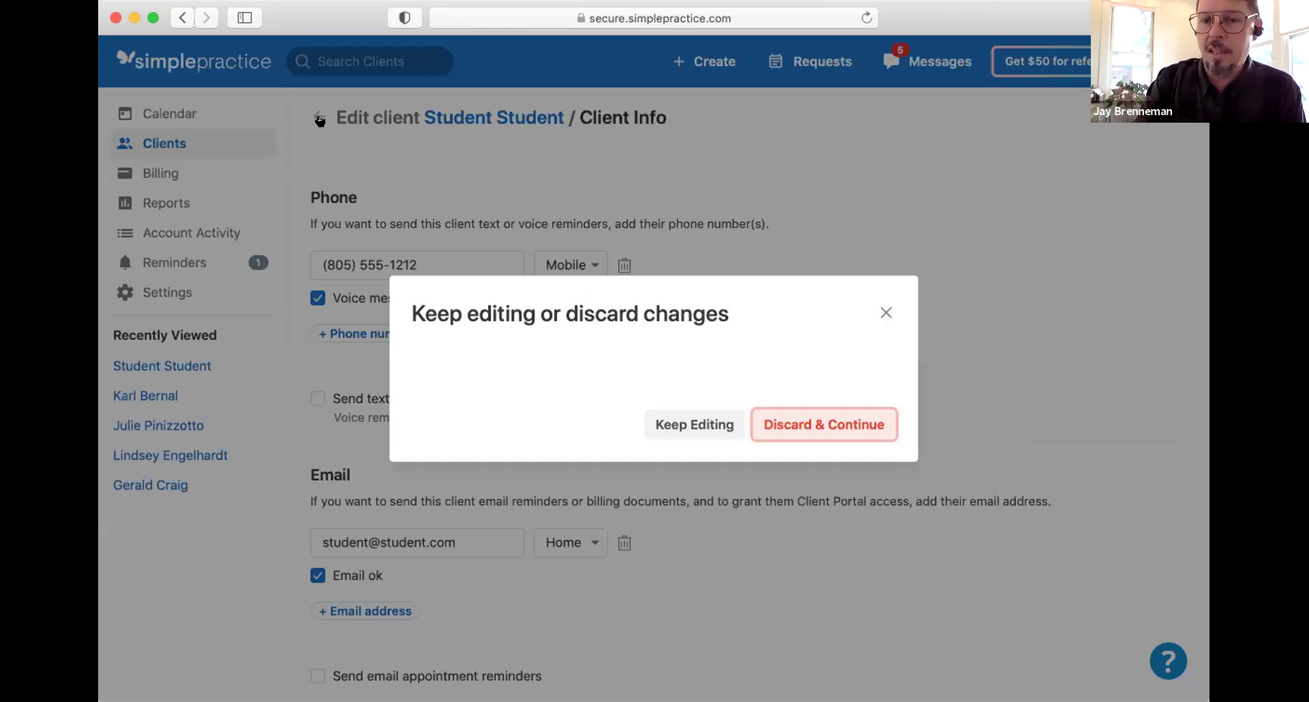
click(722, 428)
scroll(689, 447, down, 10)
click(442, 592)
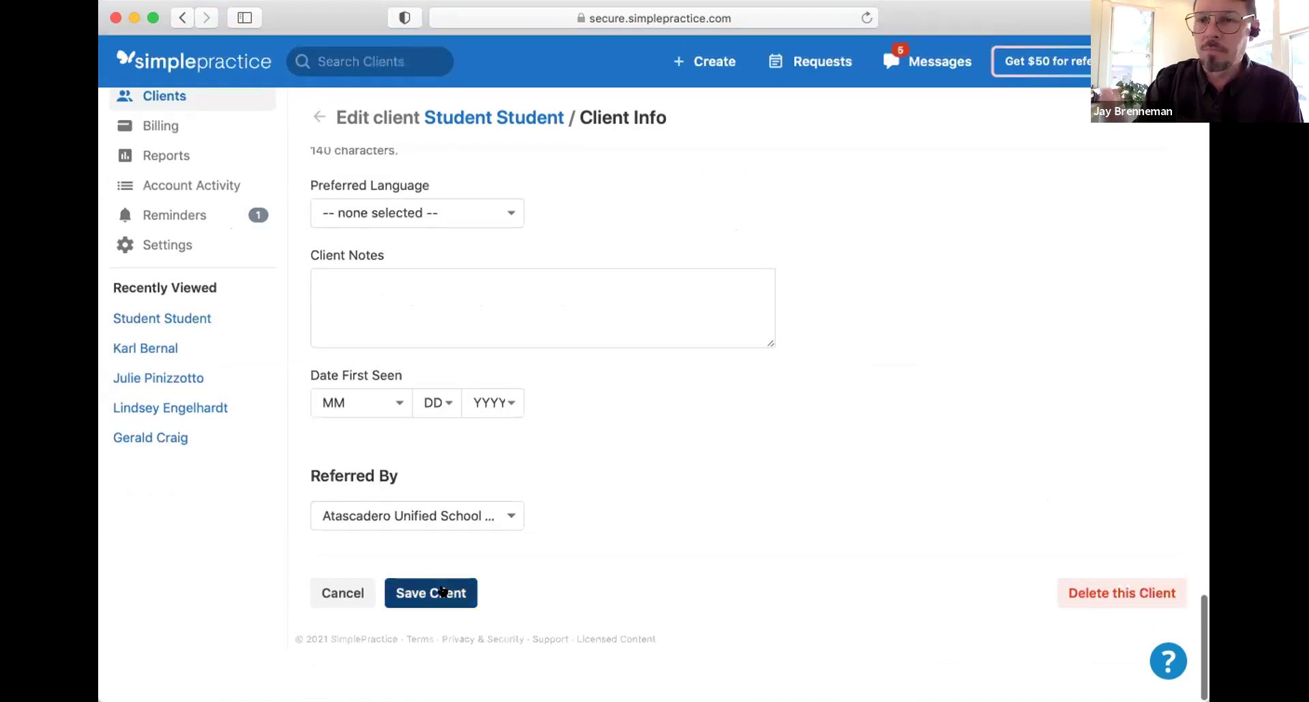
scroll(443, 583, up, 15)
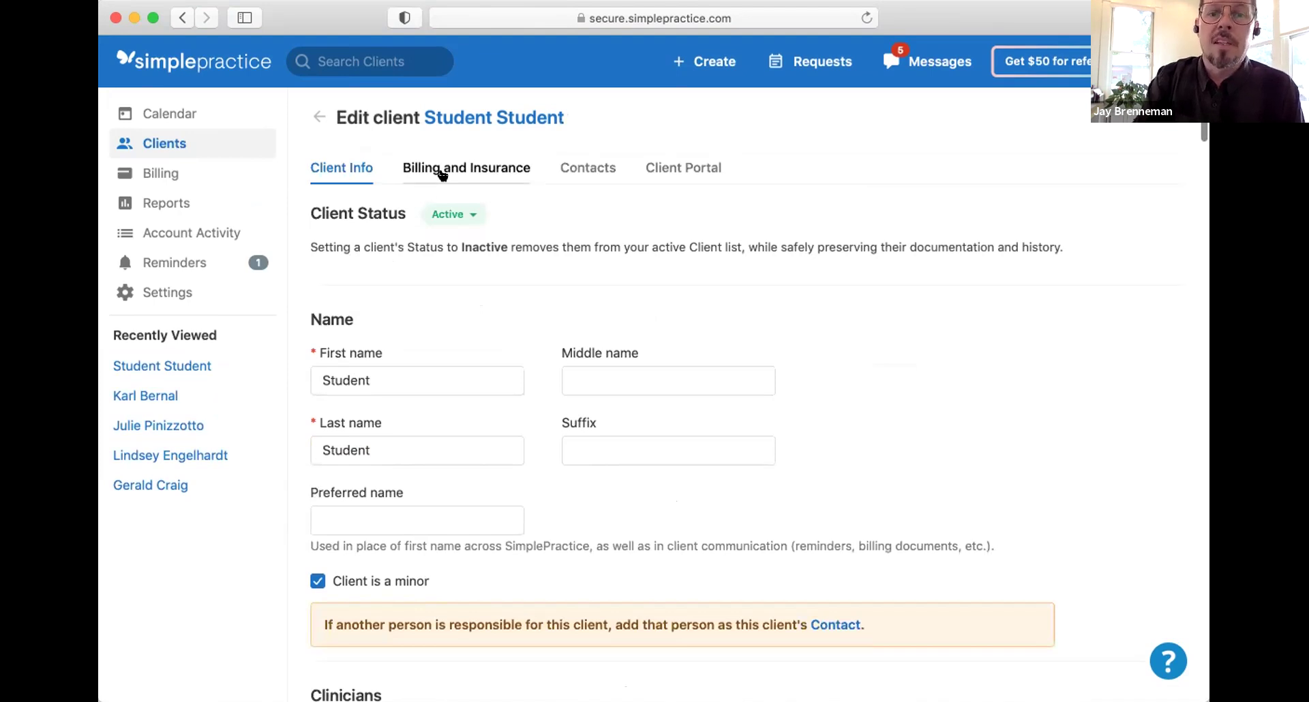
click(442, 174)
click(885, 311)
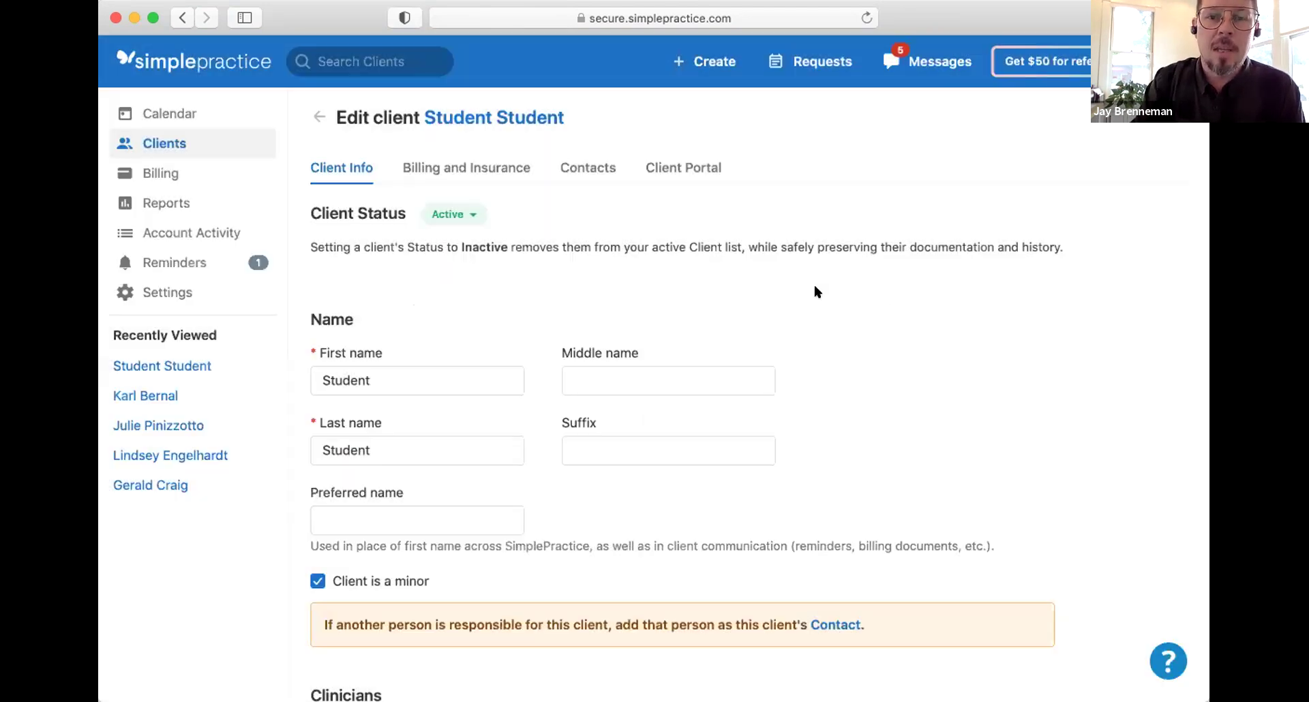
Step: Set the address state to AL and enter the client's ZIP code
scroll(494, 369, down, 15)
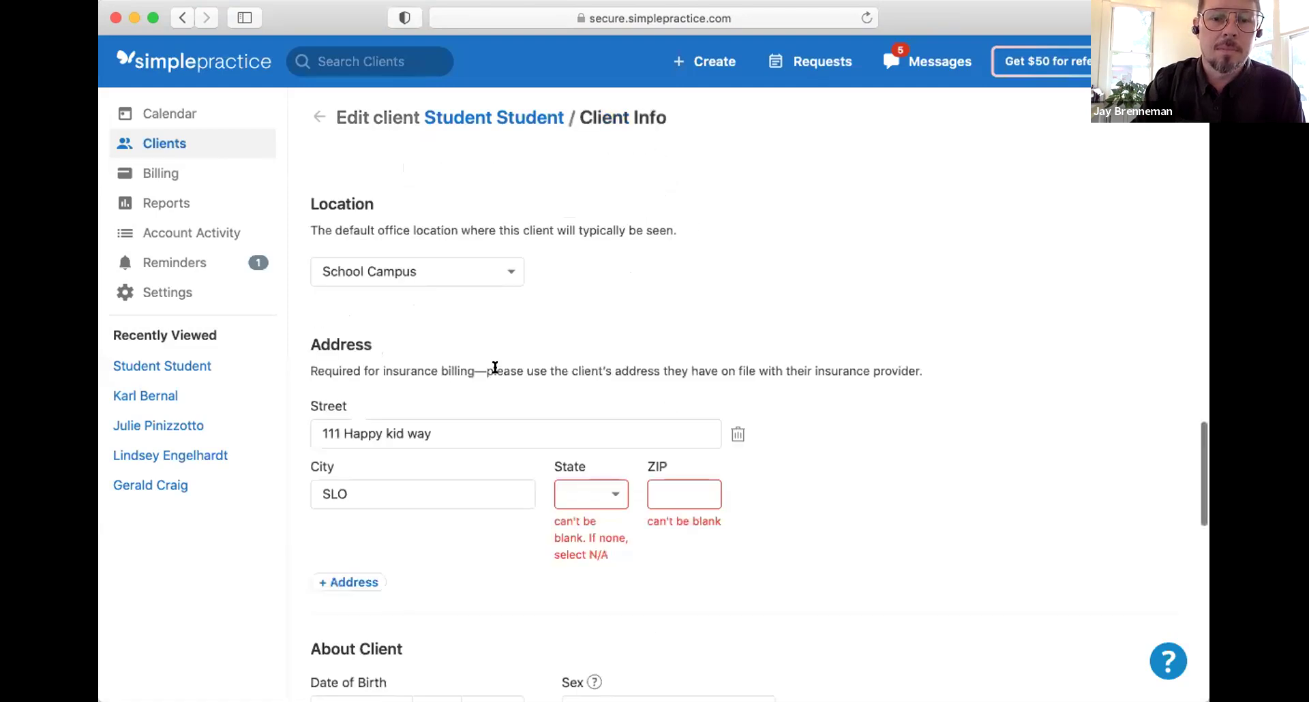
scroll(476, 535, down, 15)
scroll(476, 535, up, 15)
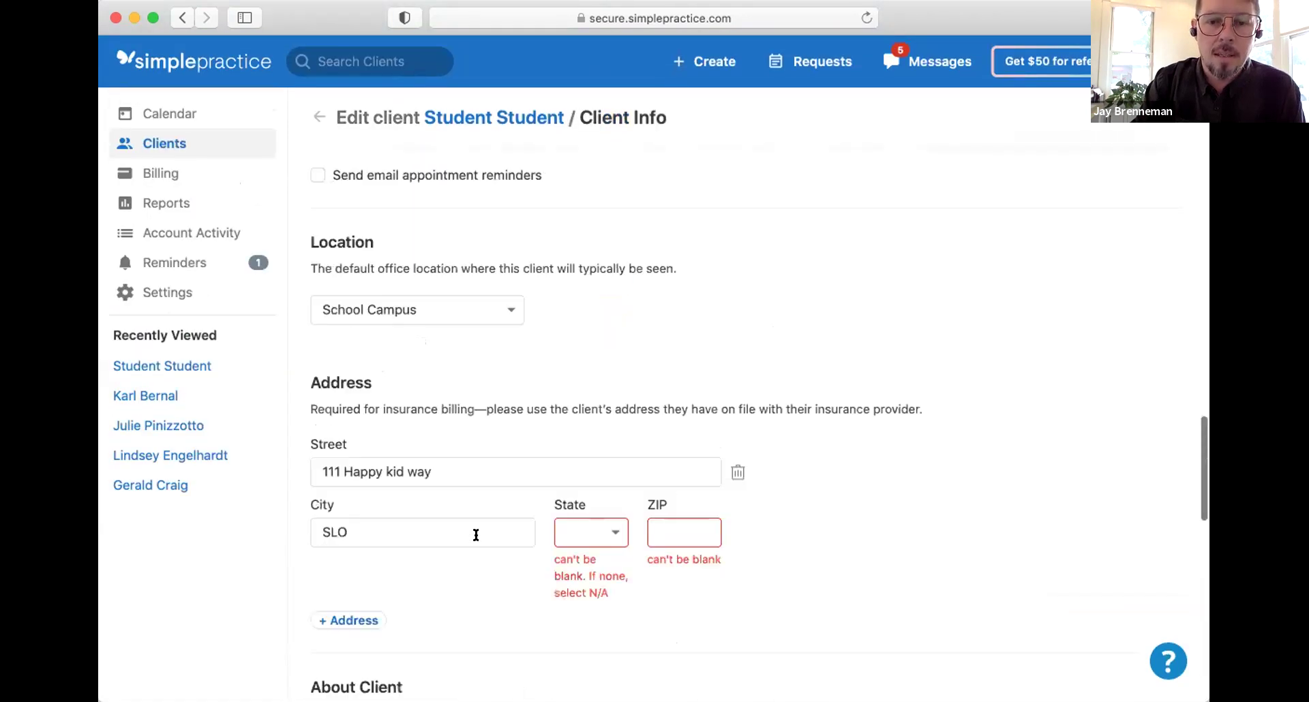
scroll(484, 529, down, 2)
click(622, 461)
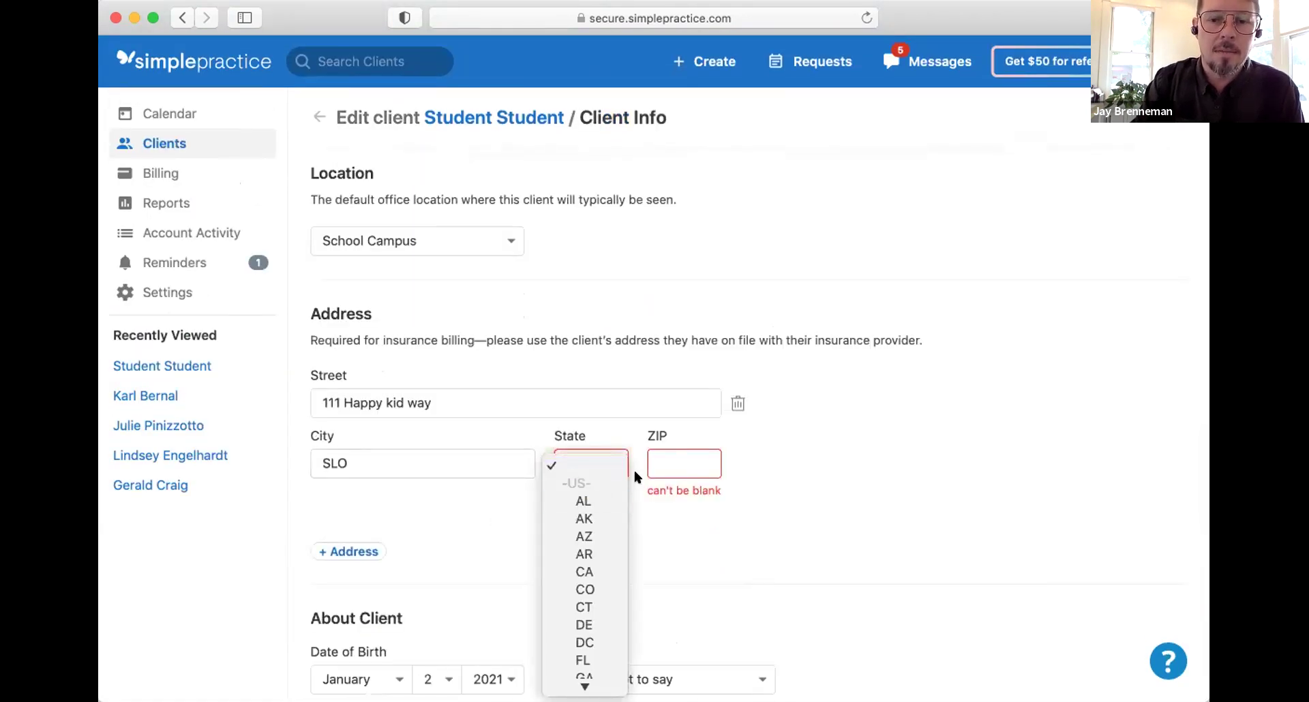
click(586, 501)
click(671, 470)
text(93401)
Step: Save the updated client information
scroll(759, 392, down, 1)
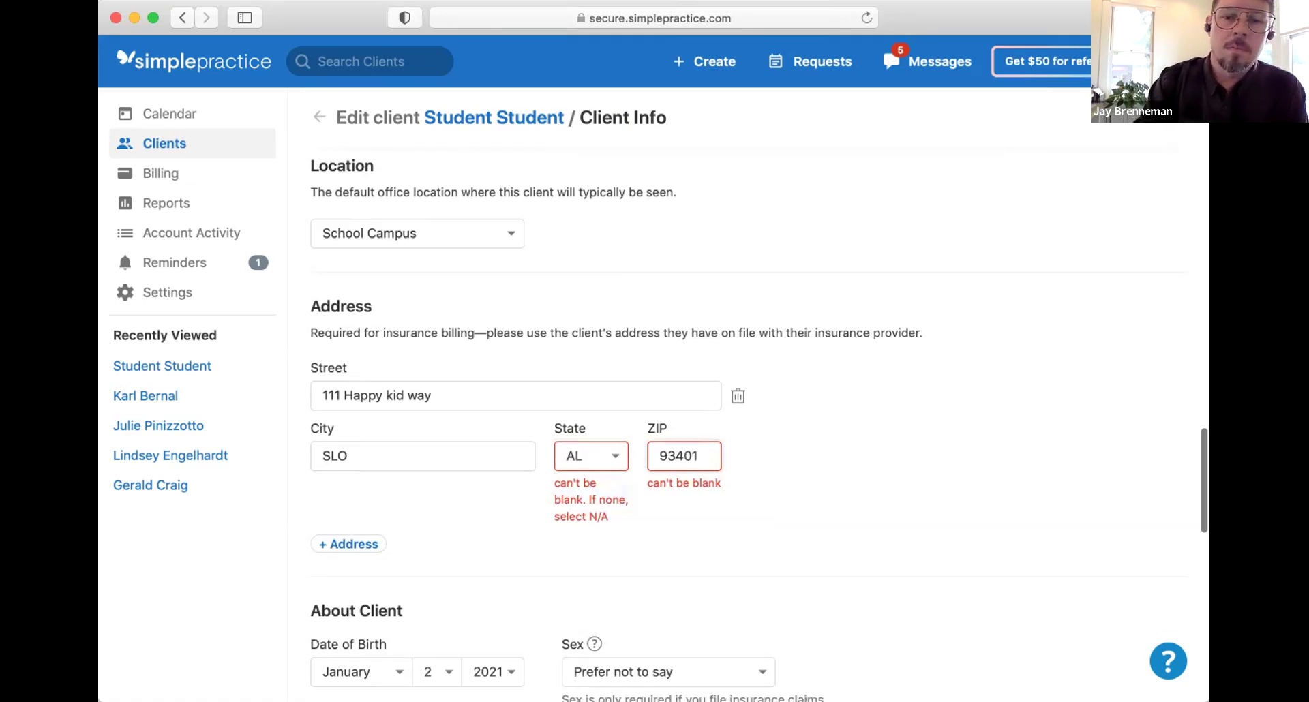
scroll(436, 593, down, 15)
click(436, 594)
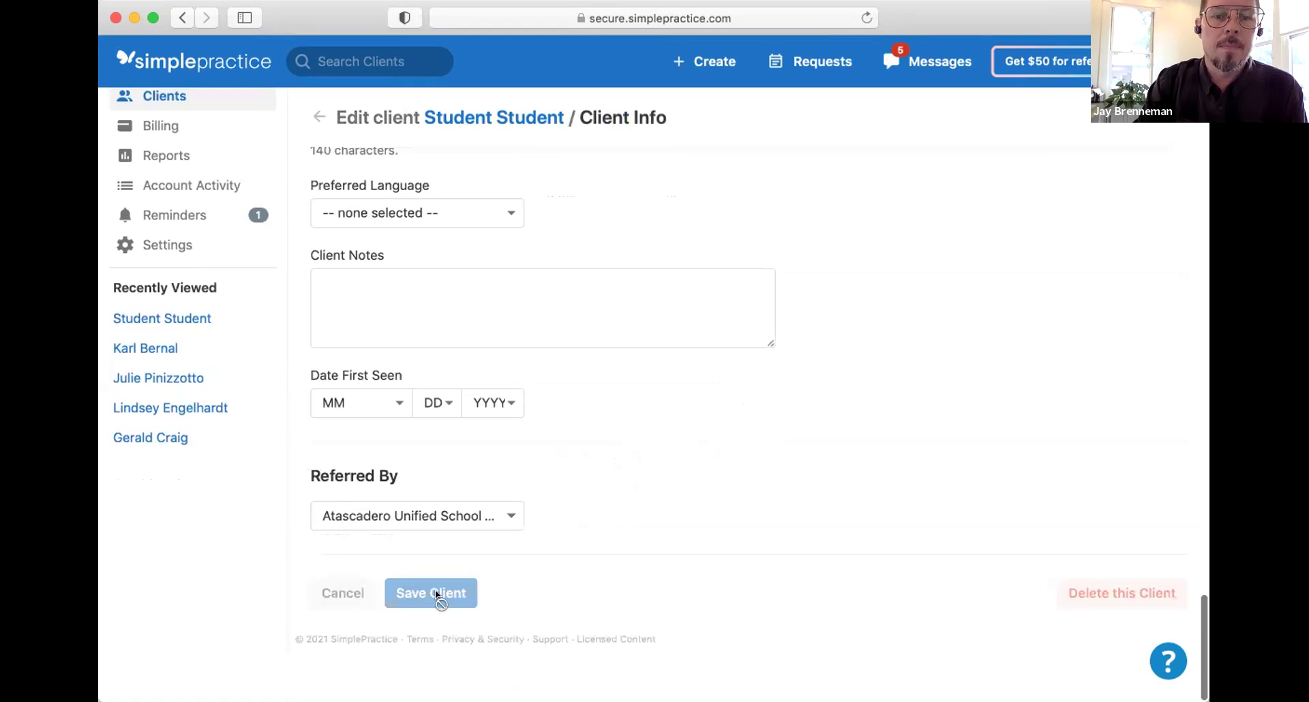
scroll(436, 594, up, 10)
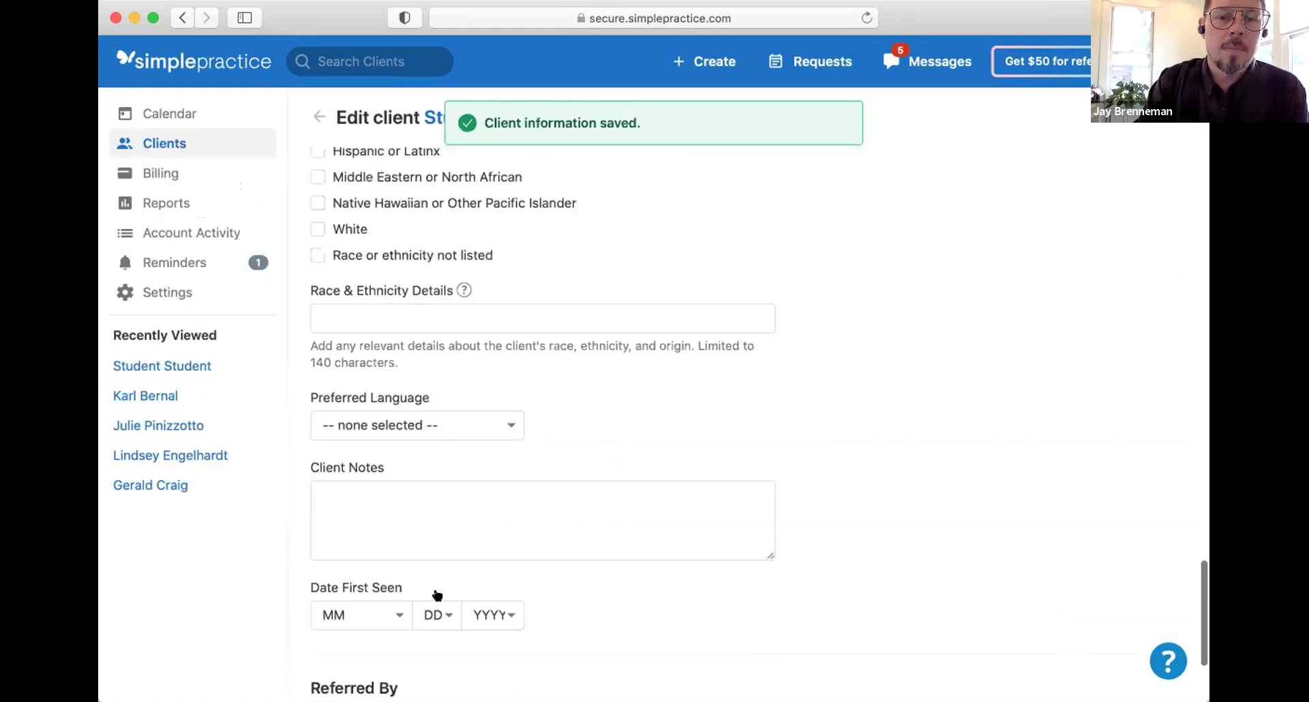
scroll(437, 595, up, 10)
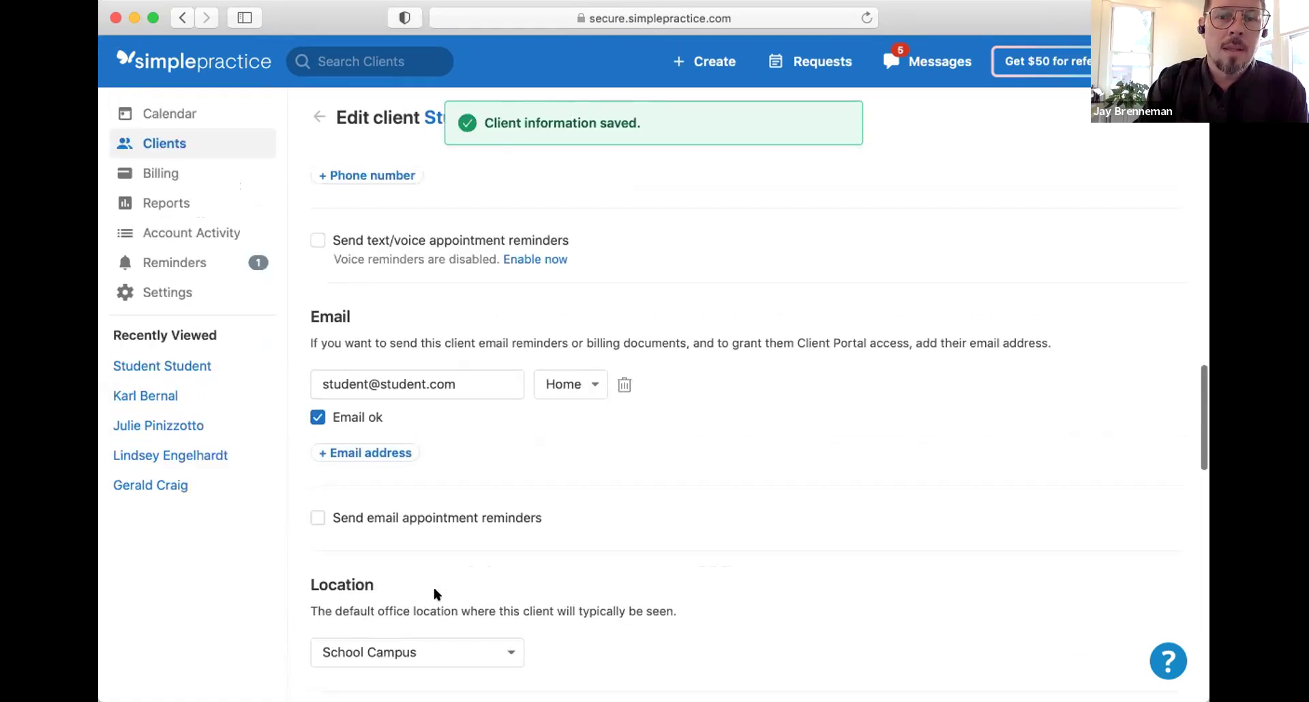
scroll(434, 595, up, 10)
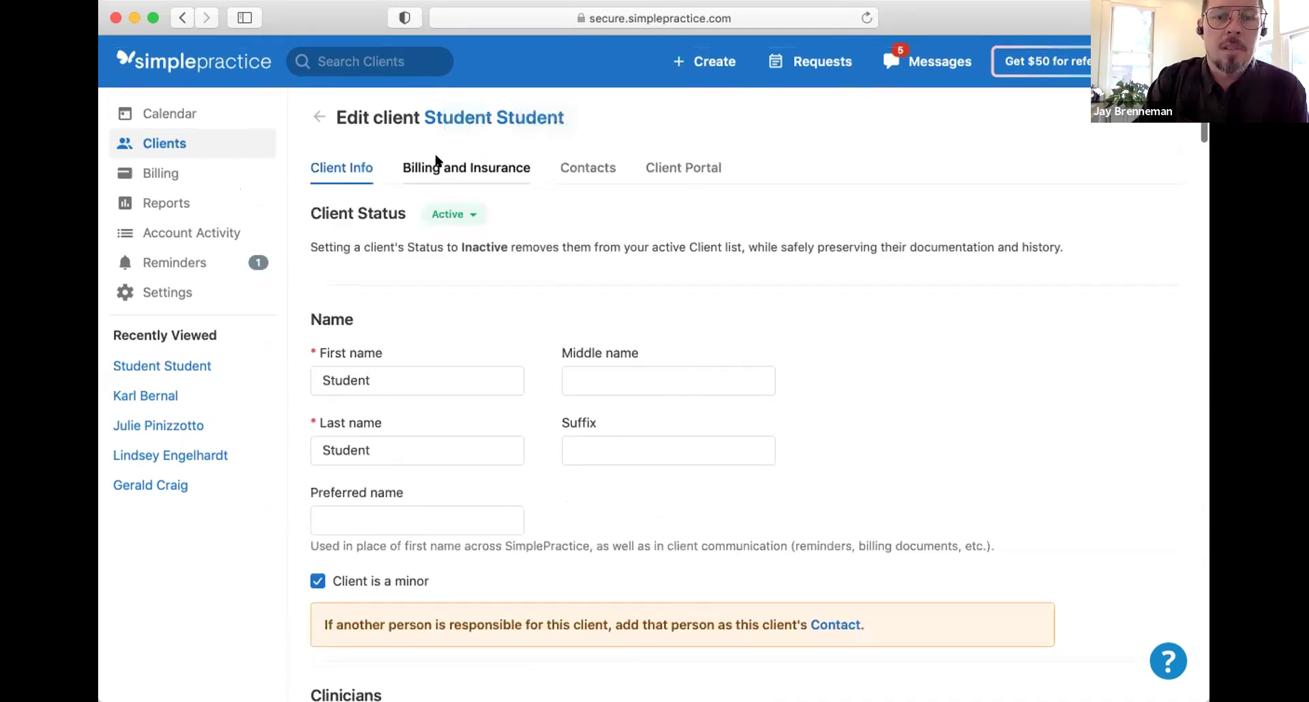
click(441, 168)
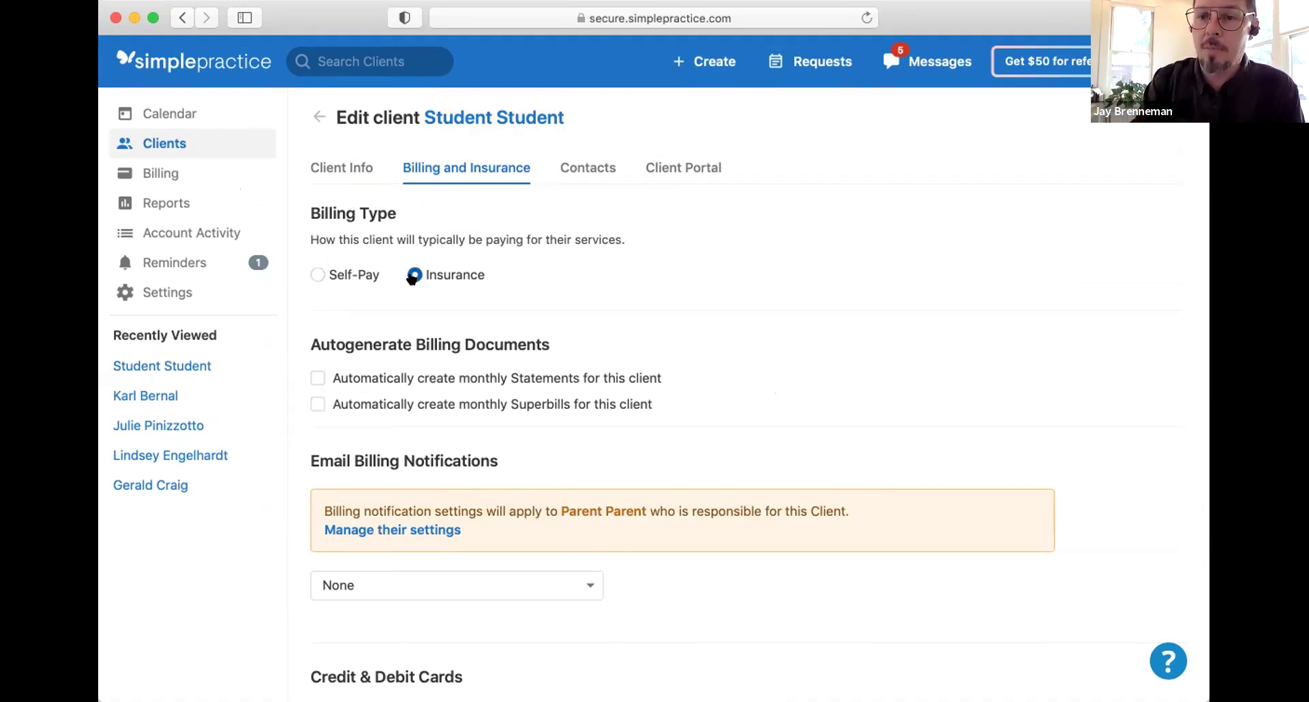
Step: Add a primary insurance entry with the client as primary insured
scroll(411, 278, down, 7)
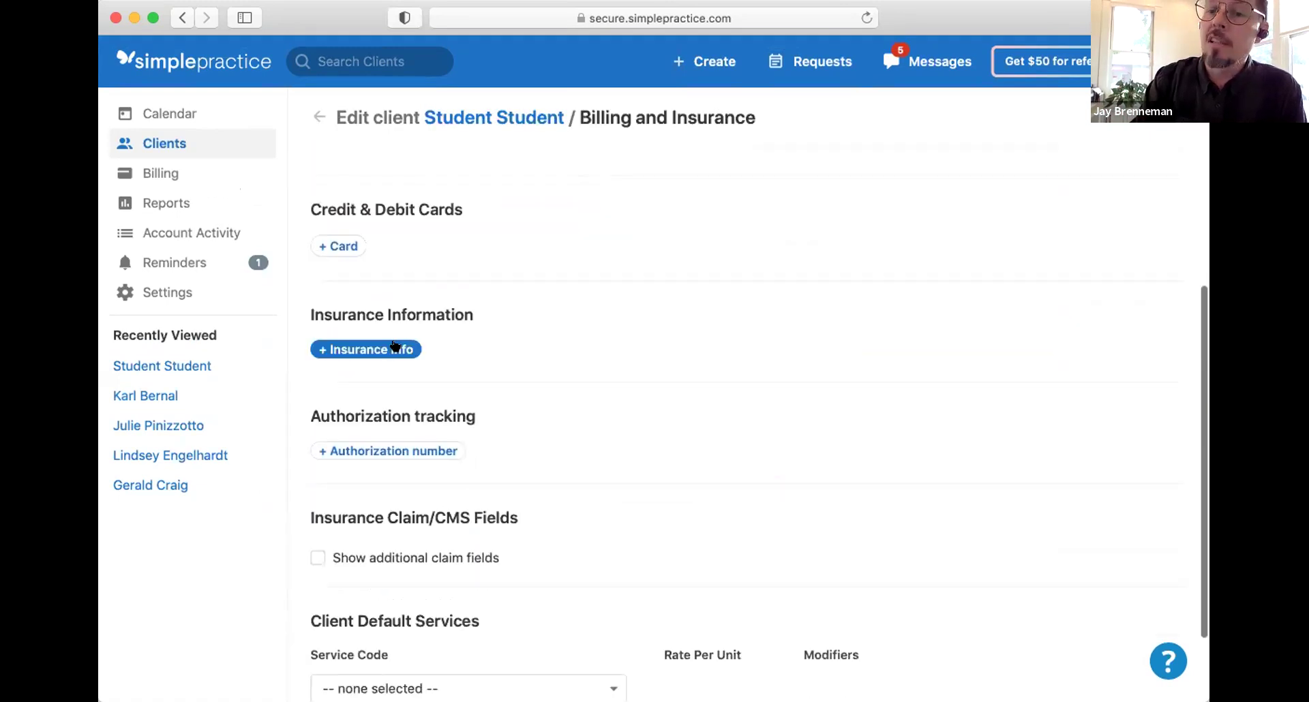
click(394, 346)
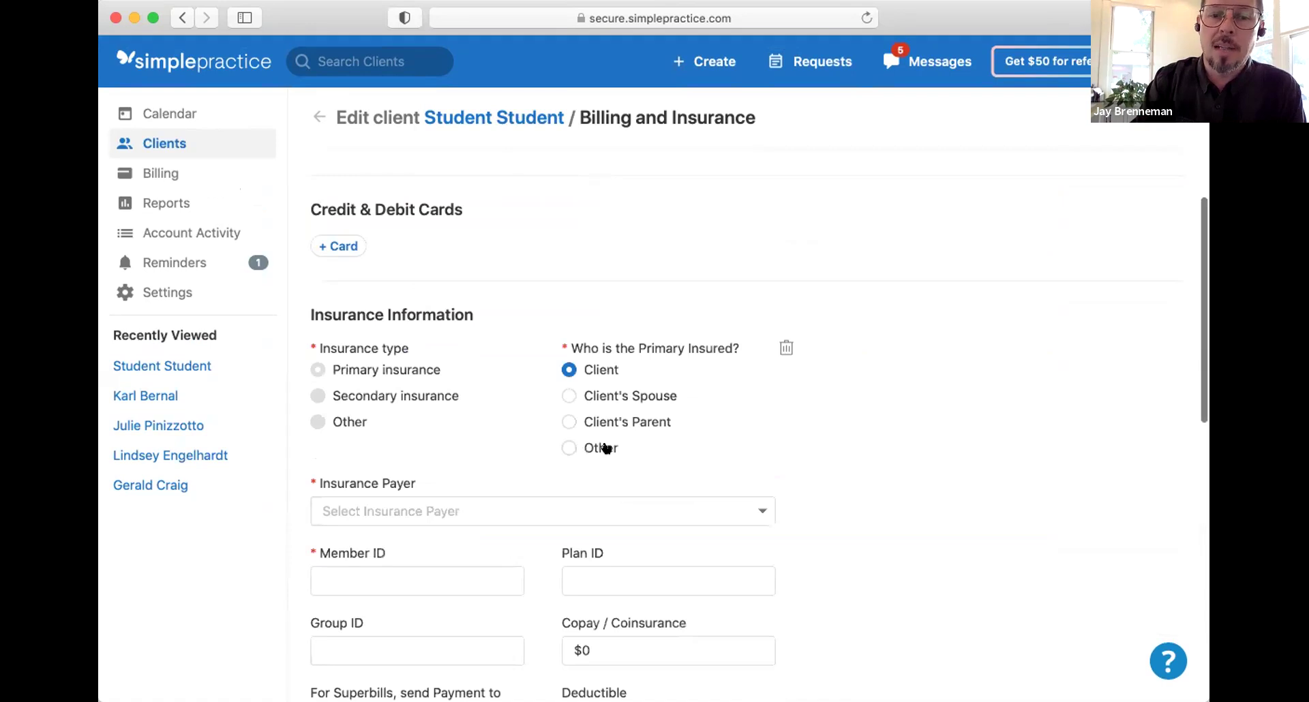
scroll(606, 446, down, 2)
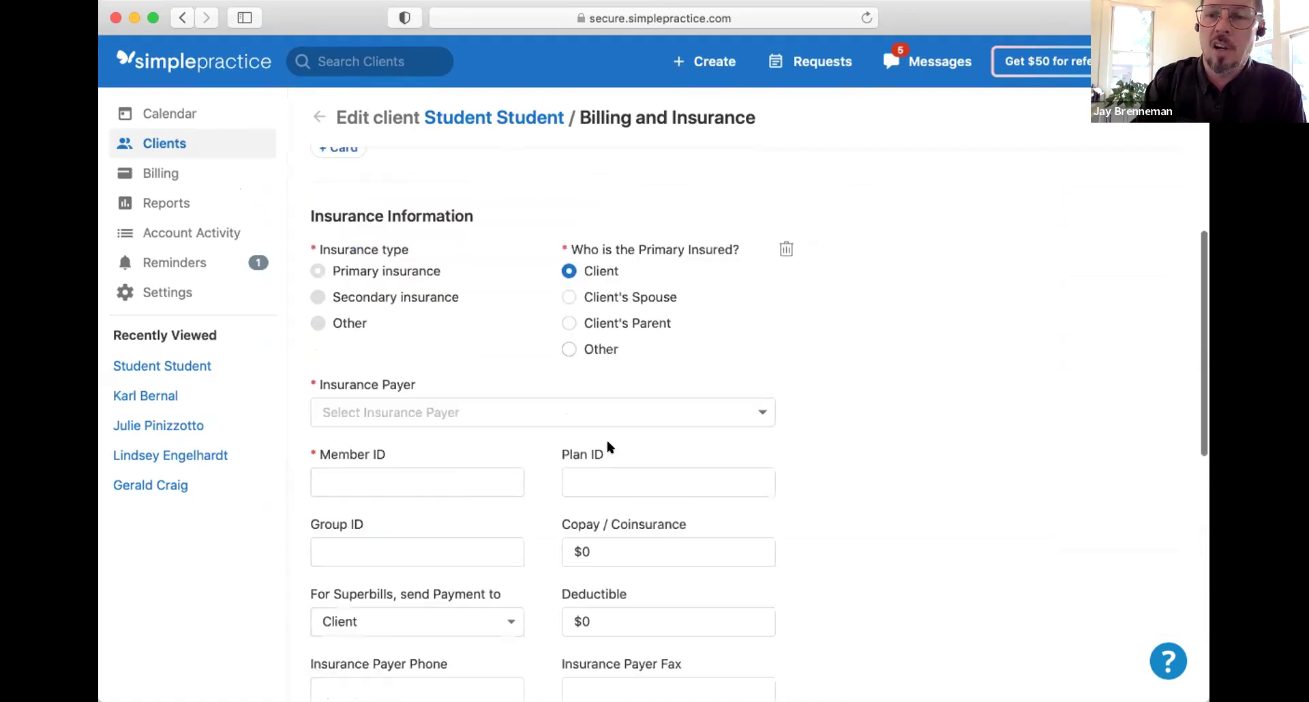
click(557, 411)
text(Sa)
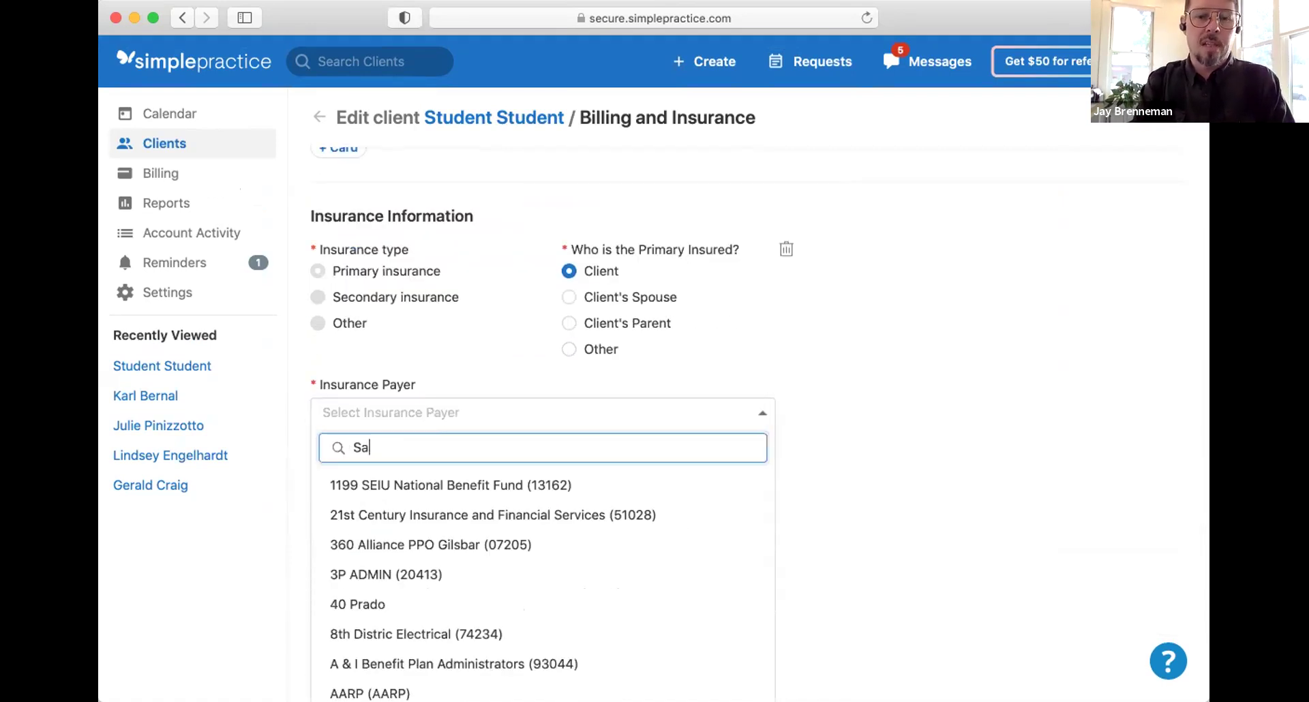
text(n lui)
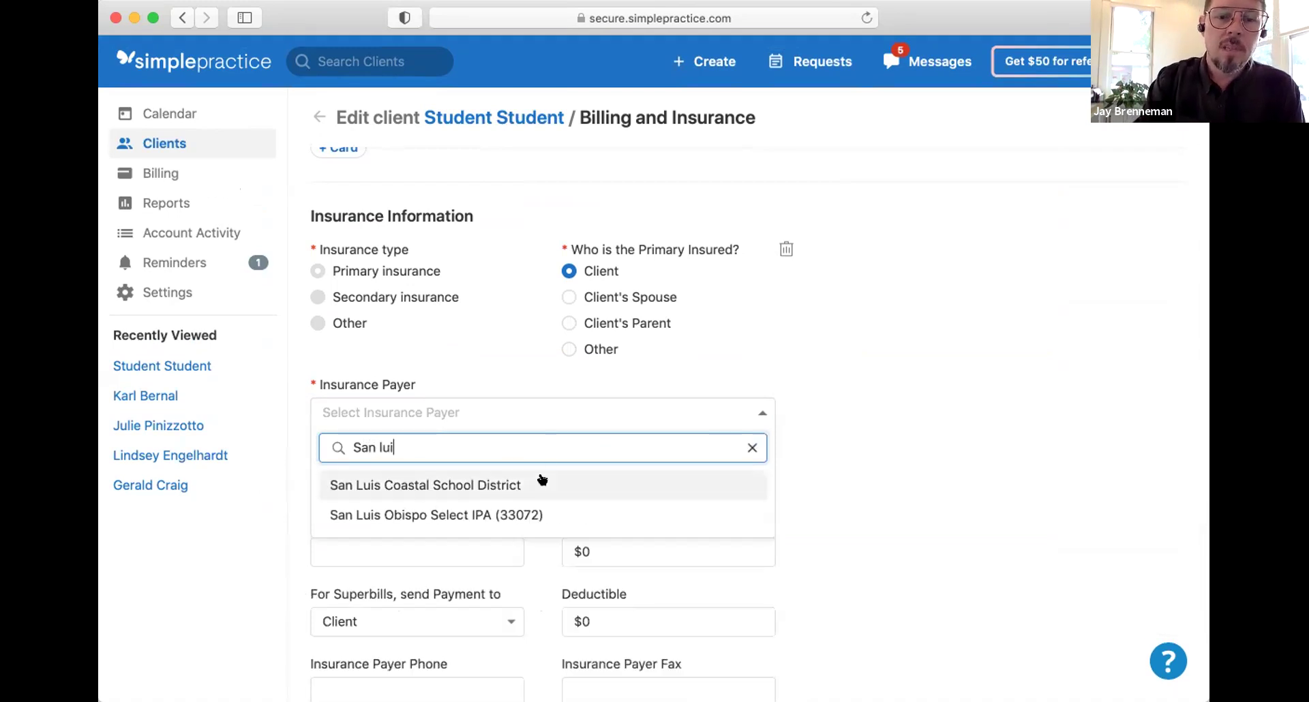
click(752, 447)
Step: Set the insurance payer to Atascadero Unified School District
text(atas)
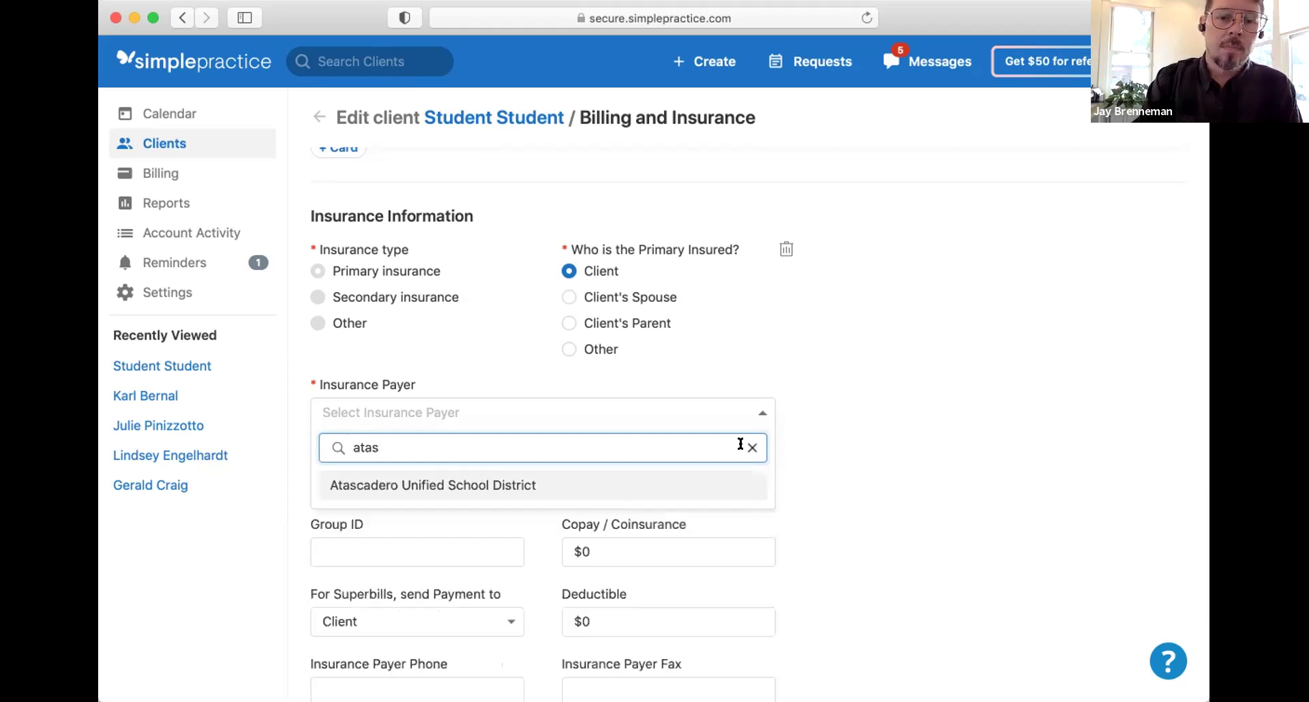
double_click(616, 440)
text(SLO)
key(BackSpace)
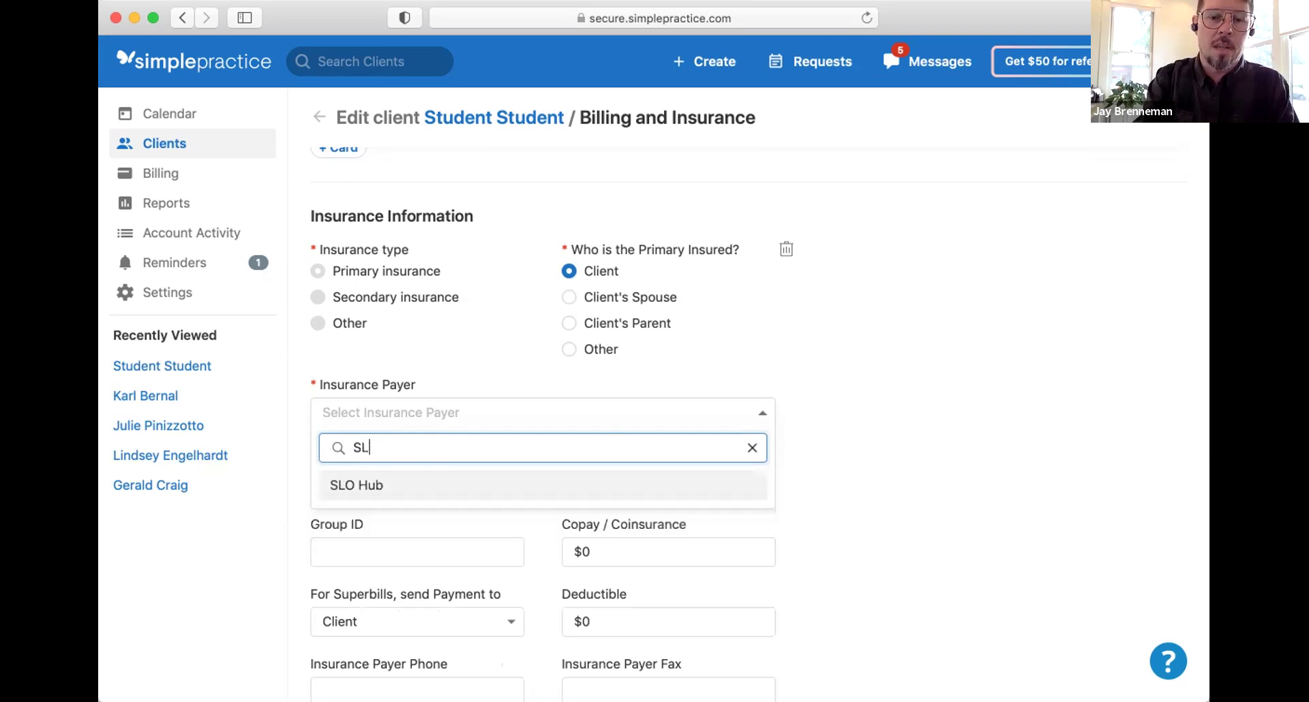
text(CU)
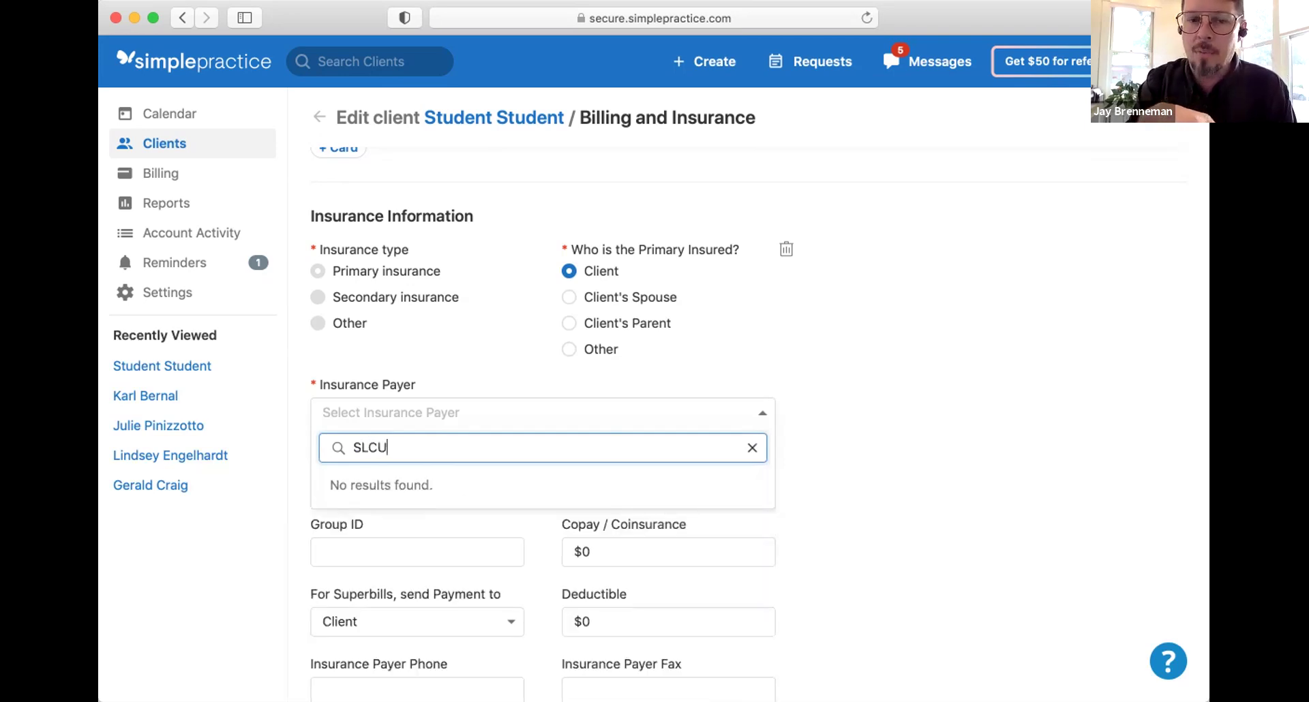
key(BackSpace)
key(BackSpace)
text(ATAS)
key(BackSpace)
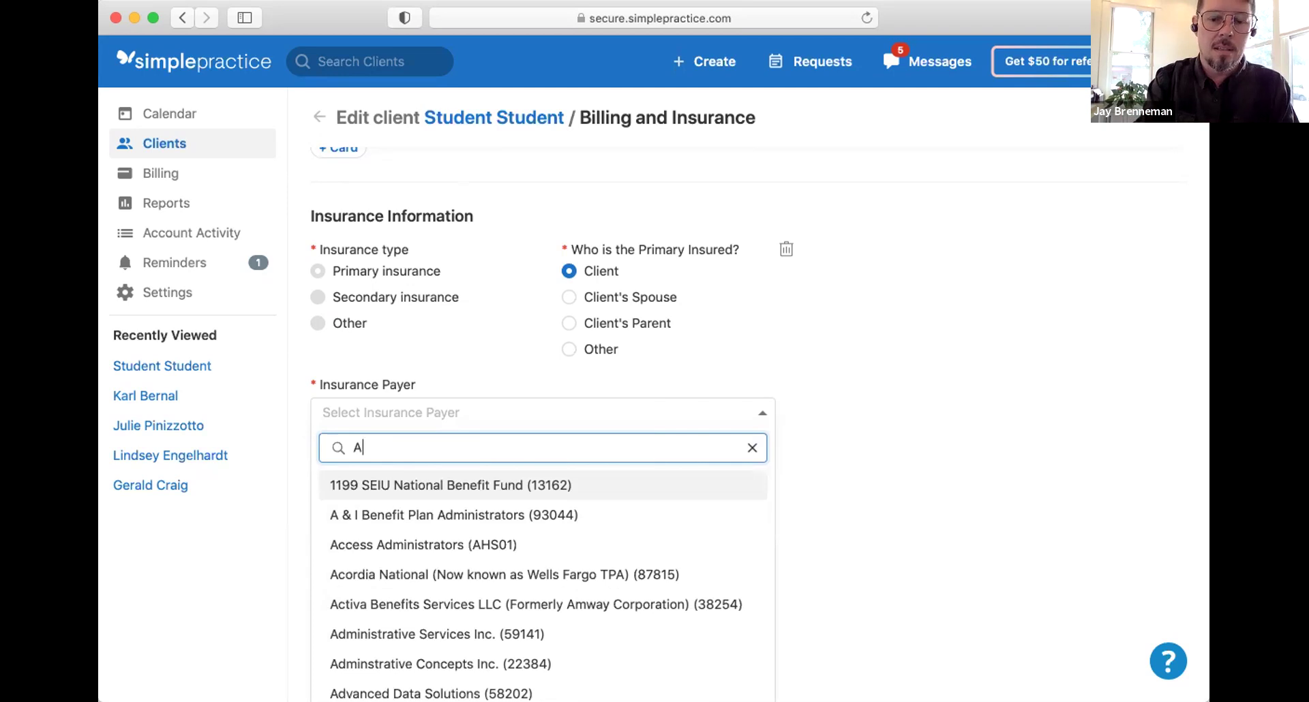
text(U)
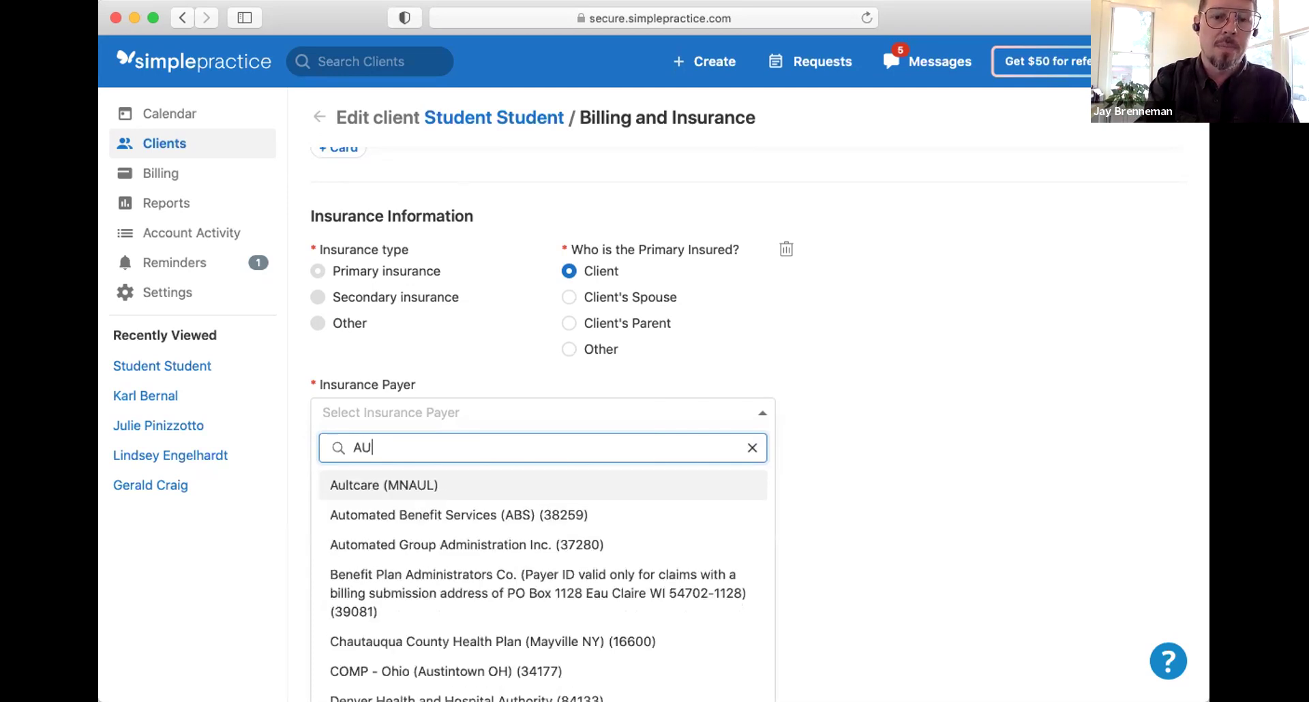
key(BackSpace)
key(BackSpace)
text(Ataws)
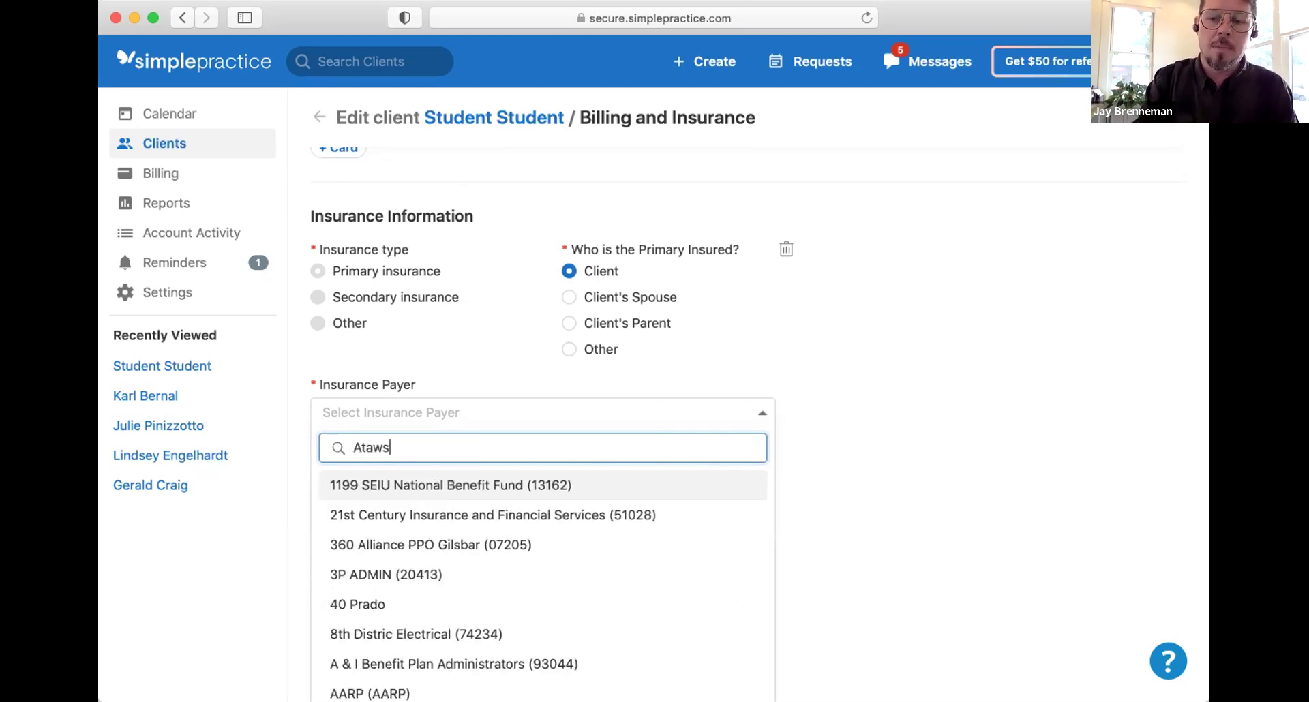
key(BackSpace)
key(BackSpace)
text(s)
click(590, 490)
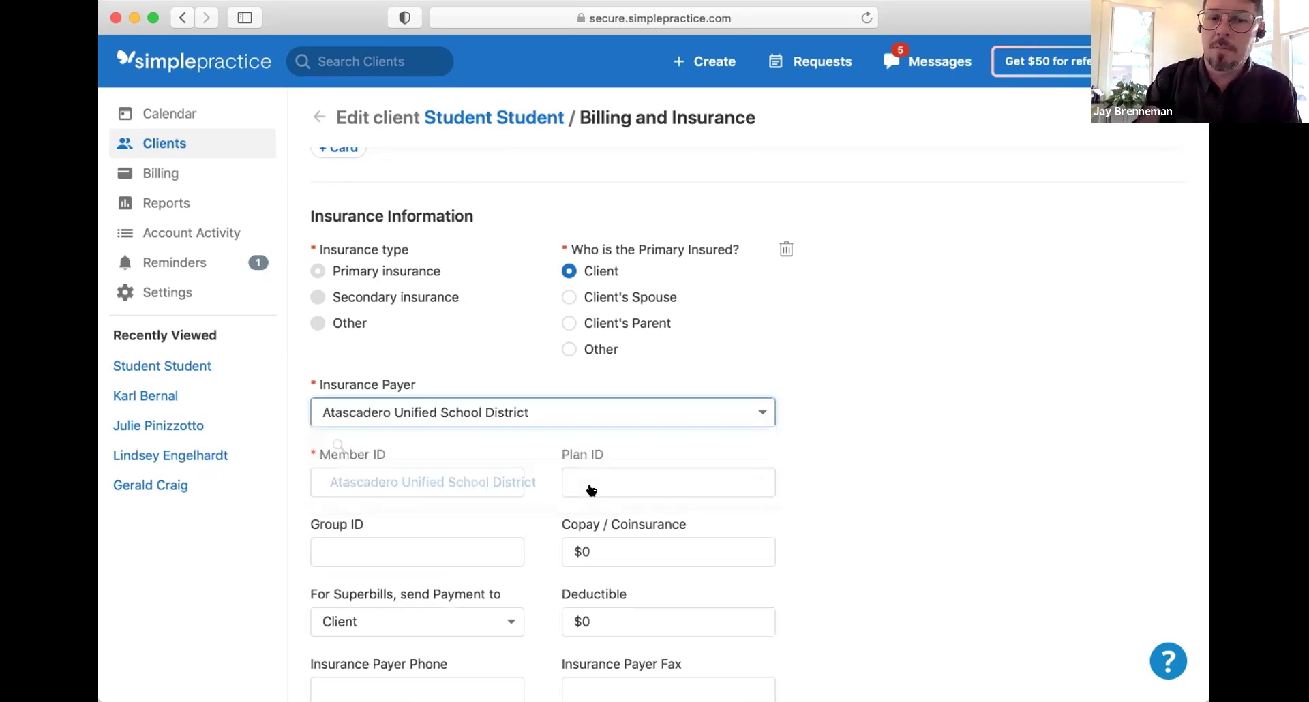
Step: Scroll down to Client Default Services and open the Service Code list
scroll(590, 491, down, 1)
scroll(591, 490, down, 1)
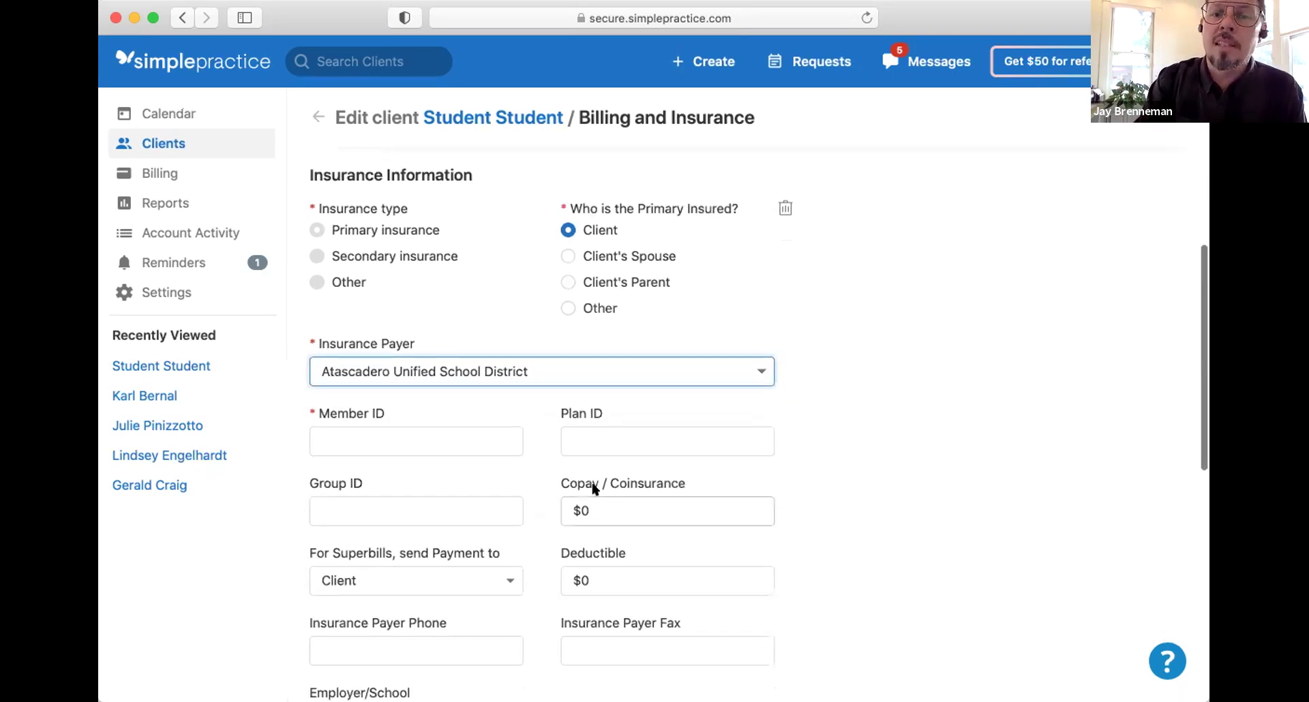
scroll(593, 488, up, 3)
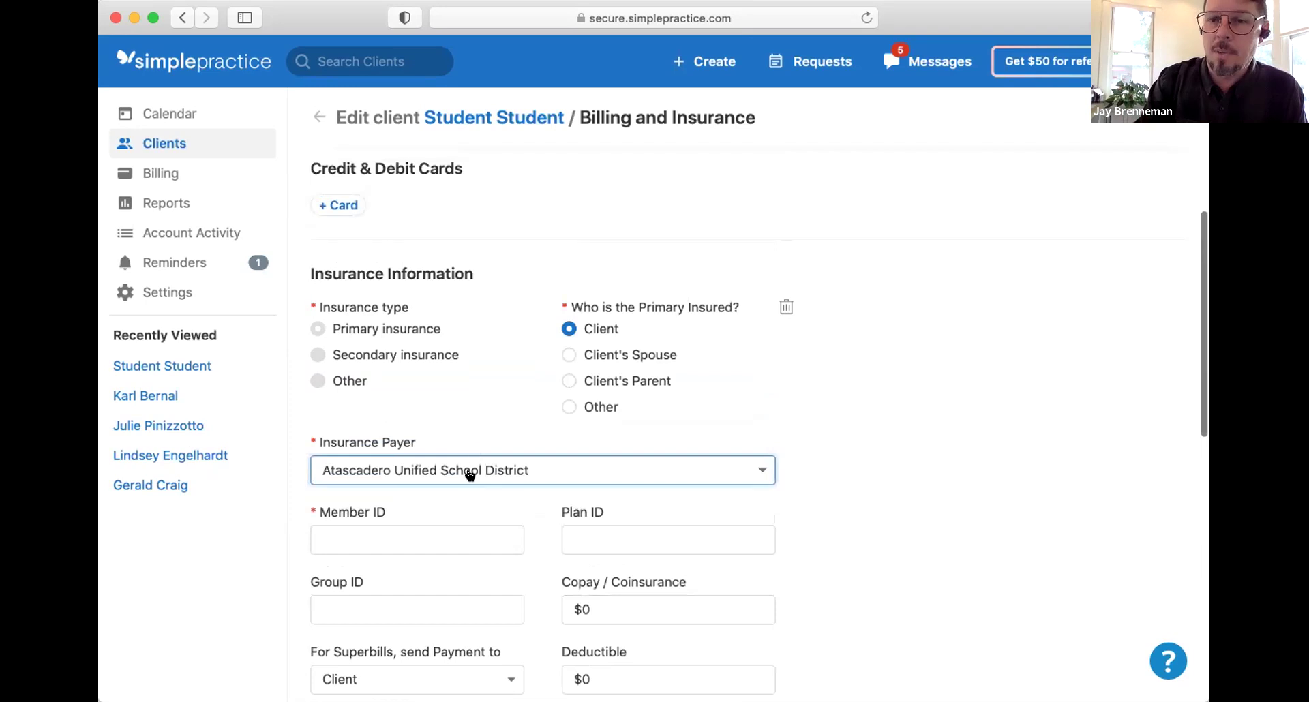
scroll(469, 475, down, 4)
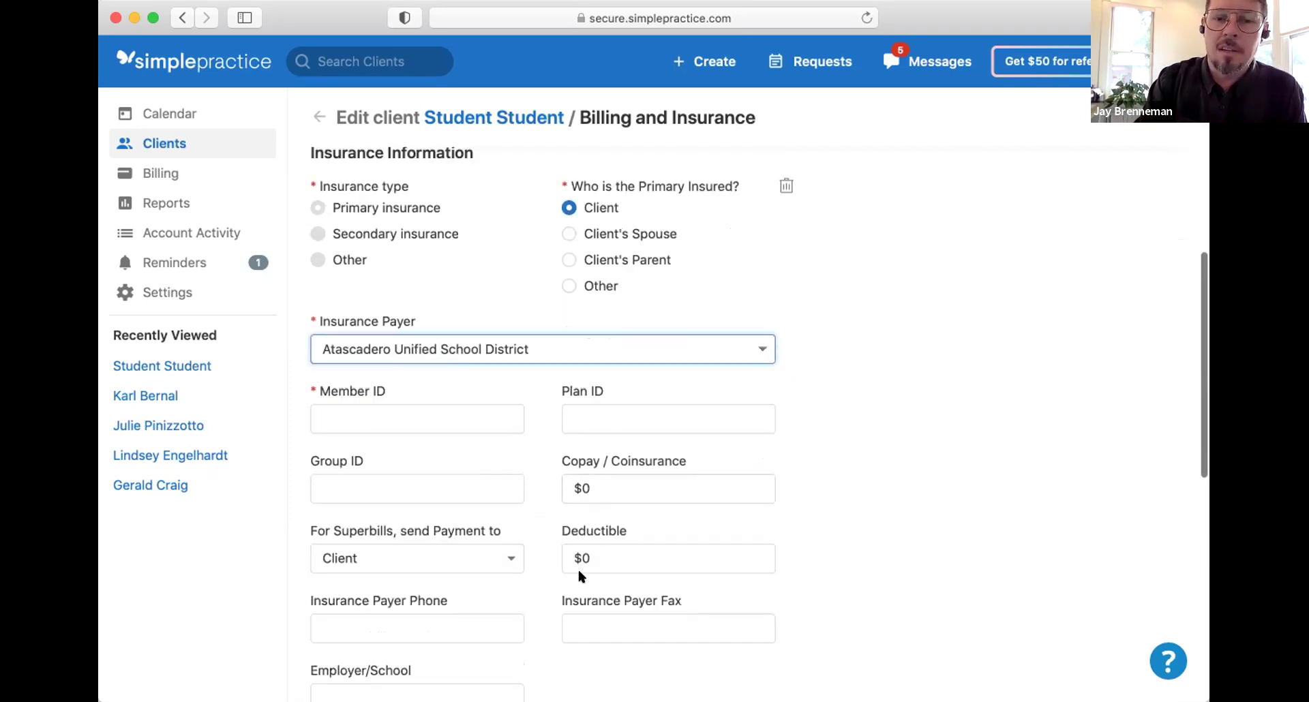
scroll(504, 618, down, 10)
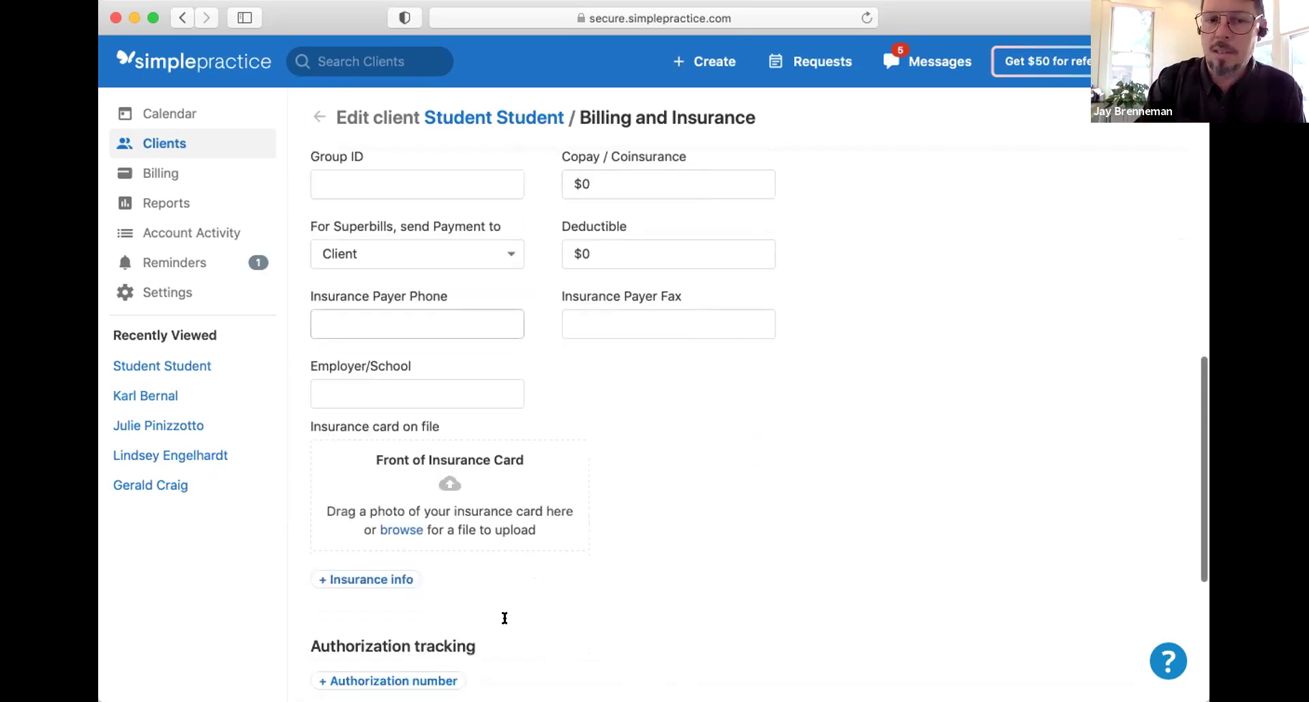
scroll(505, 621, down, 10)
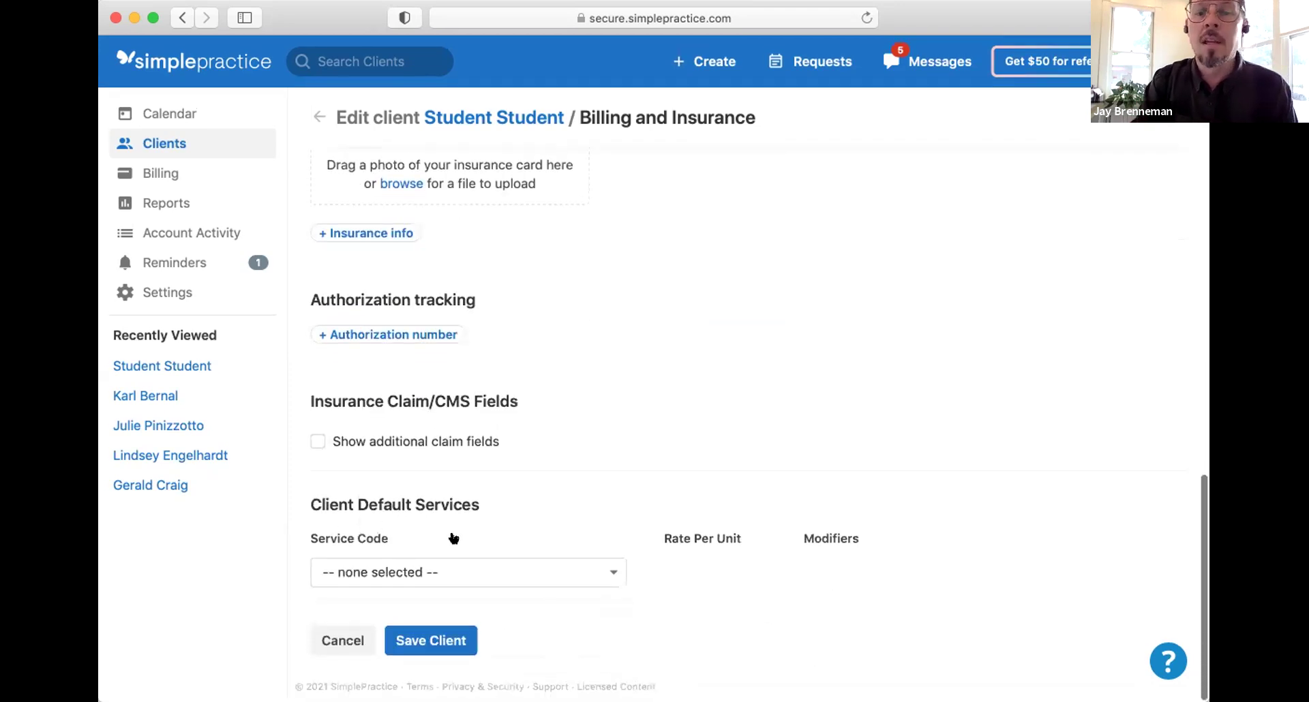
click(552, 570)
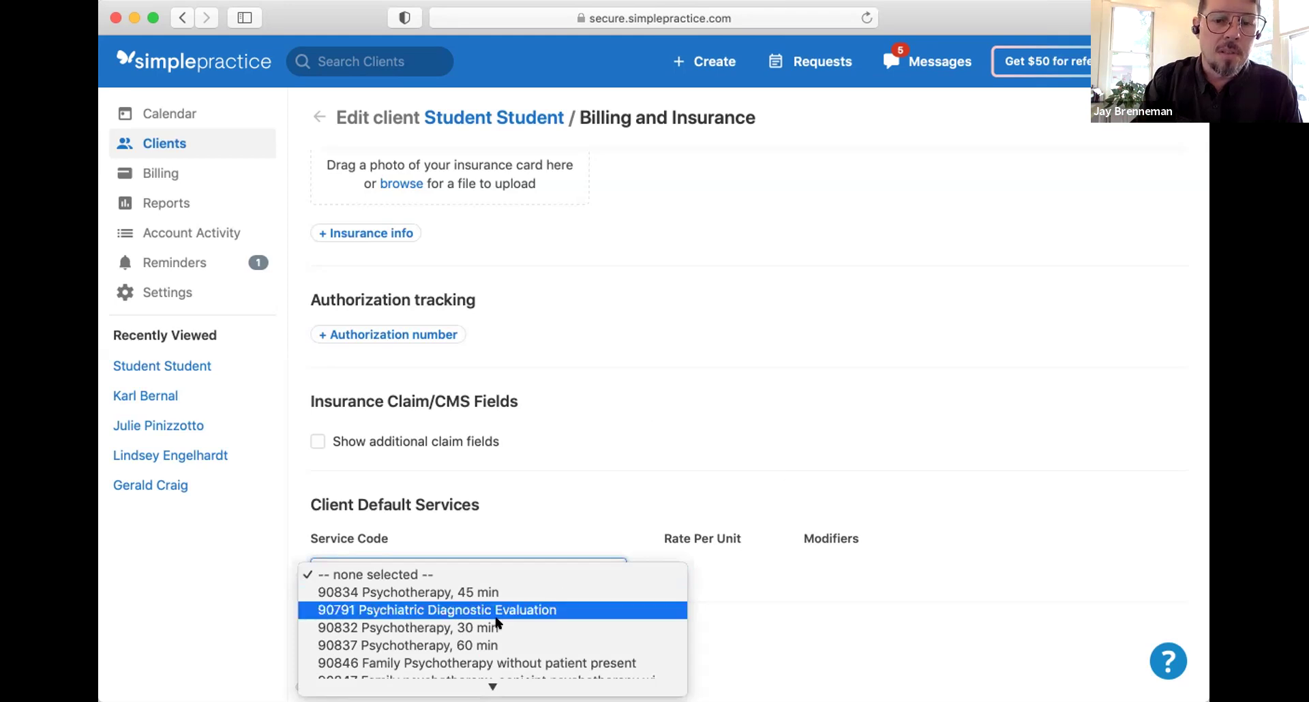
Step: Keep 90832 Psychotherapy, 30 min as default service and save billing and insurance
key(Escape)
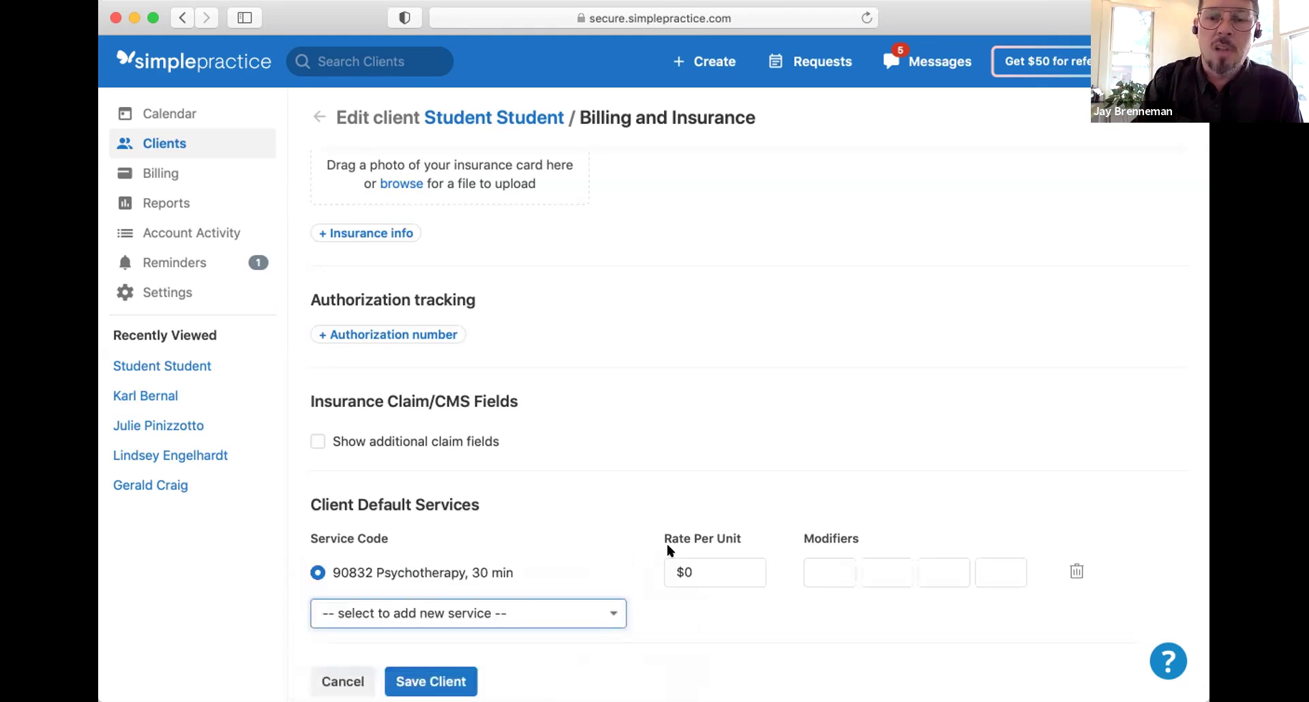
scroll(681, 539, down, 1)
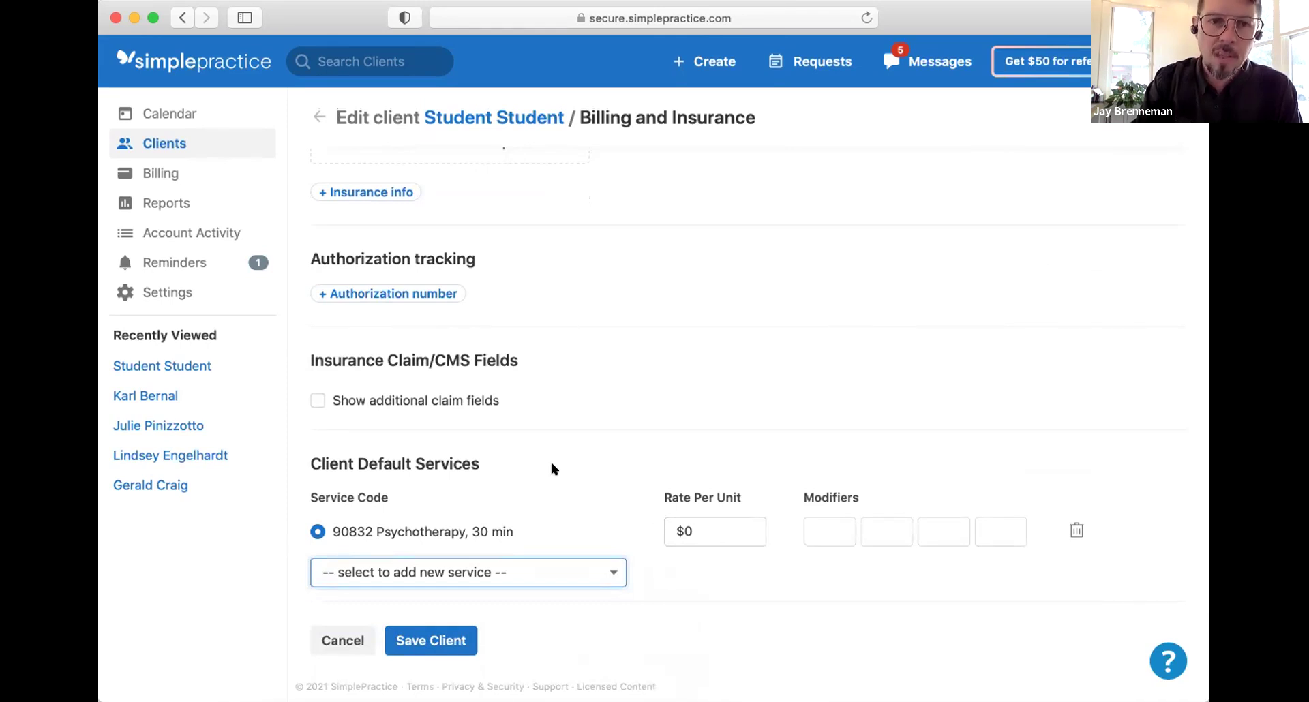
click(318, 118)
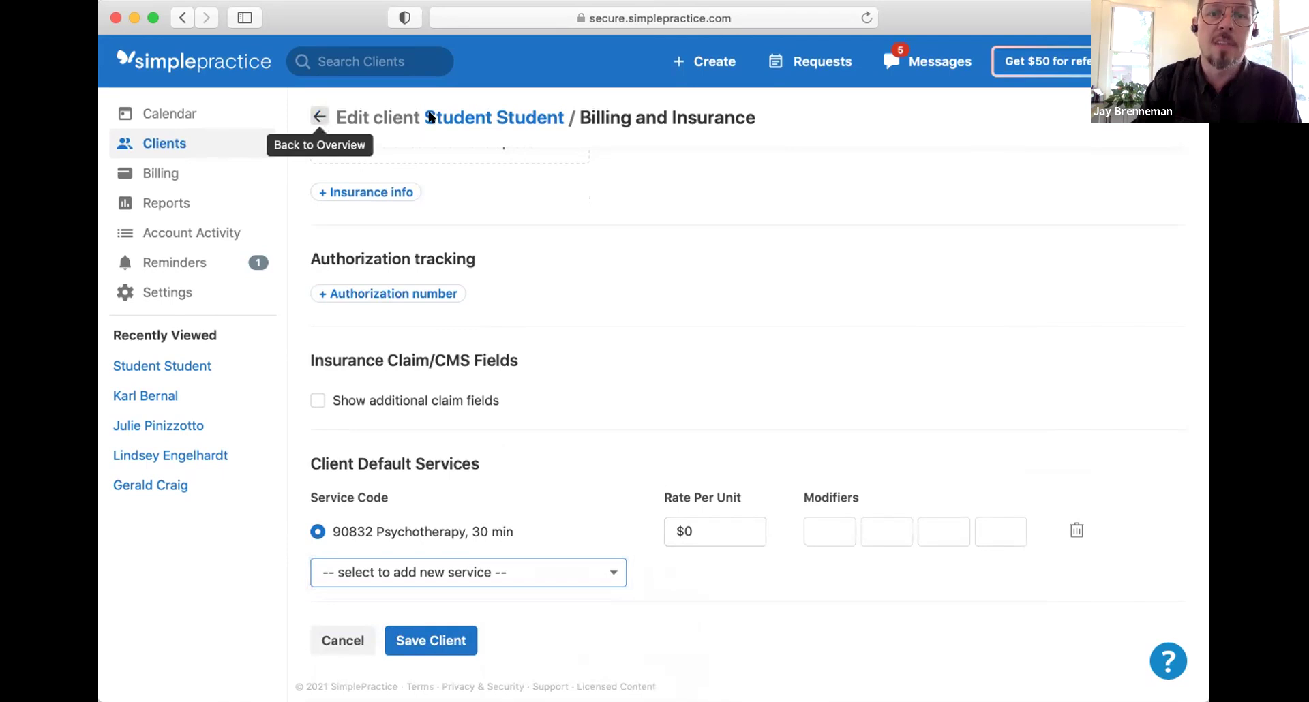
click(885, 314)
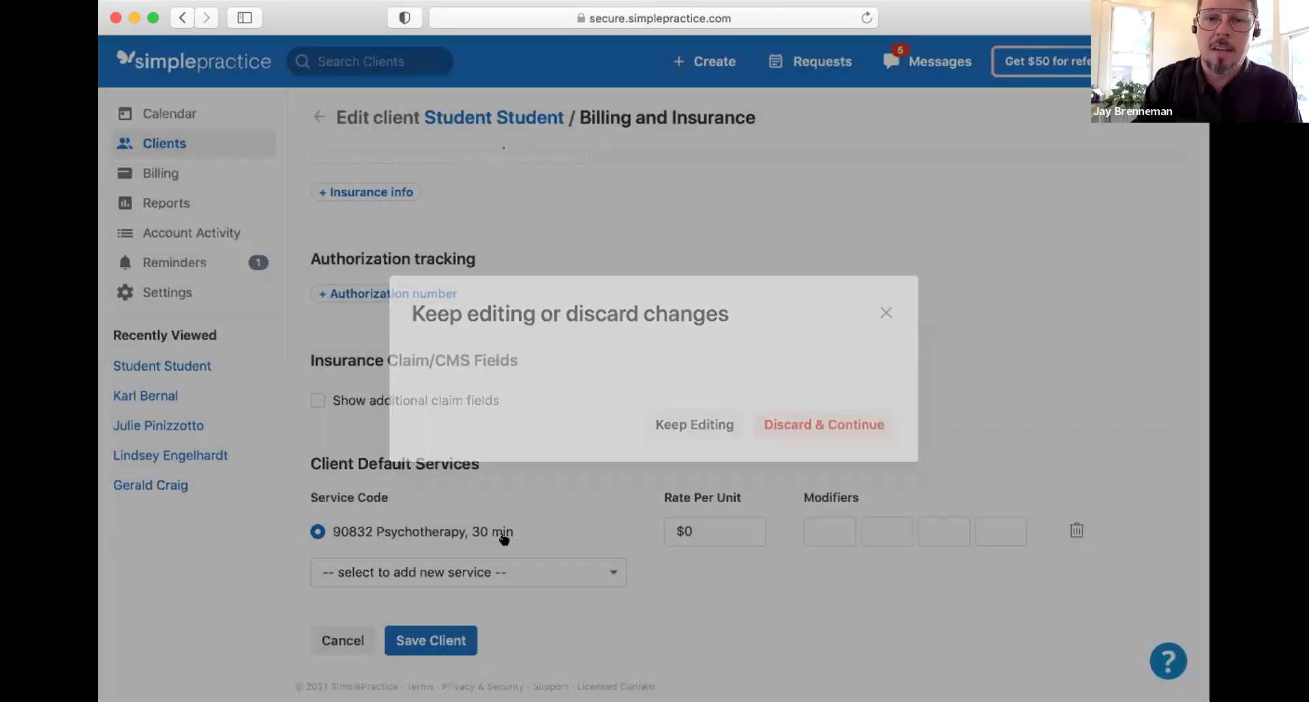
click(432, 638)
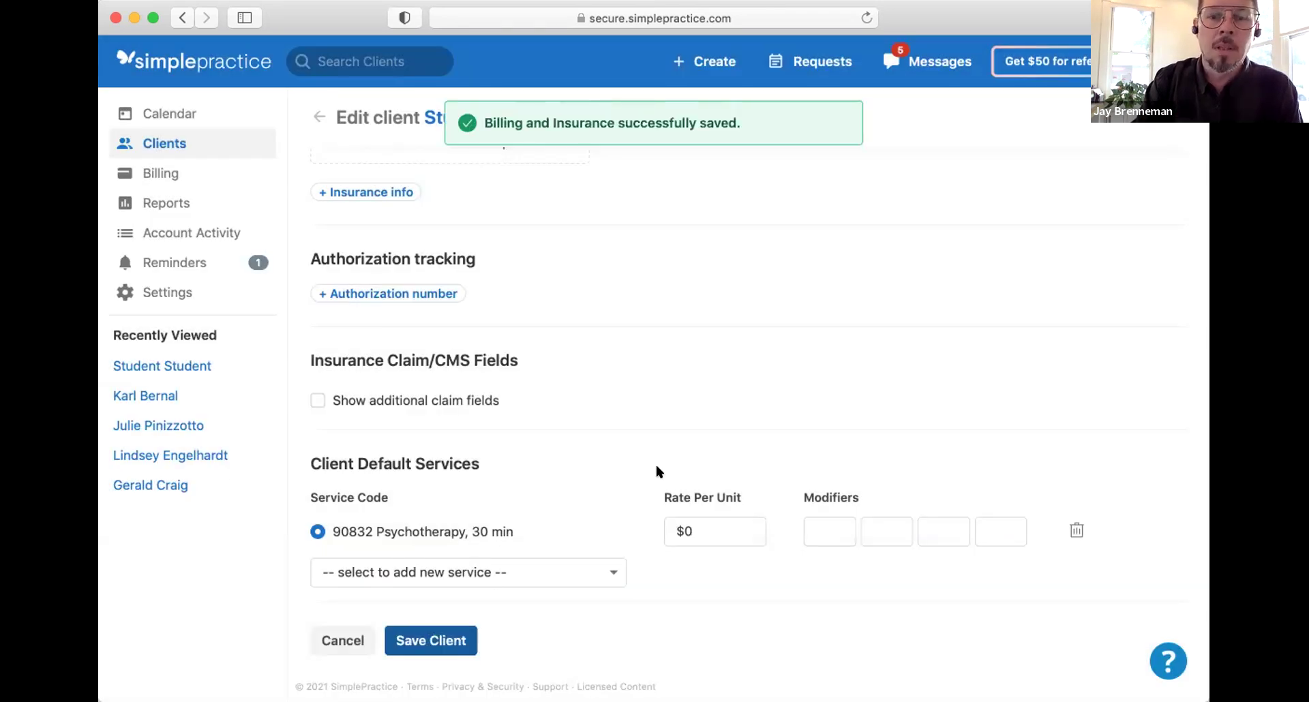
scroll(654, 468, up, 10)
scroll(658, 470, up, 6)
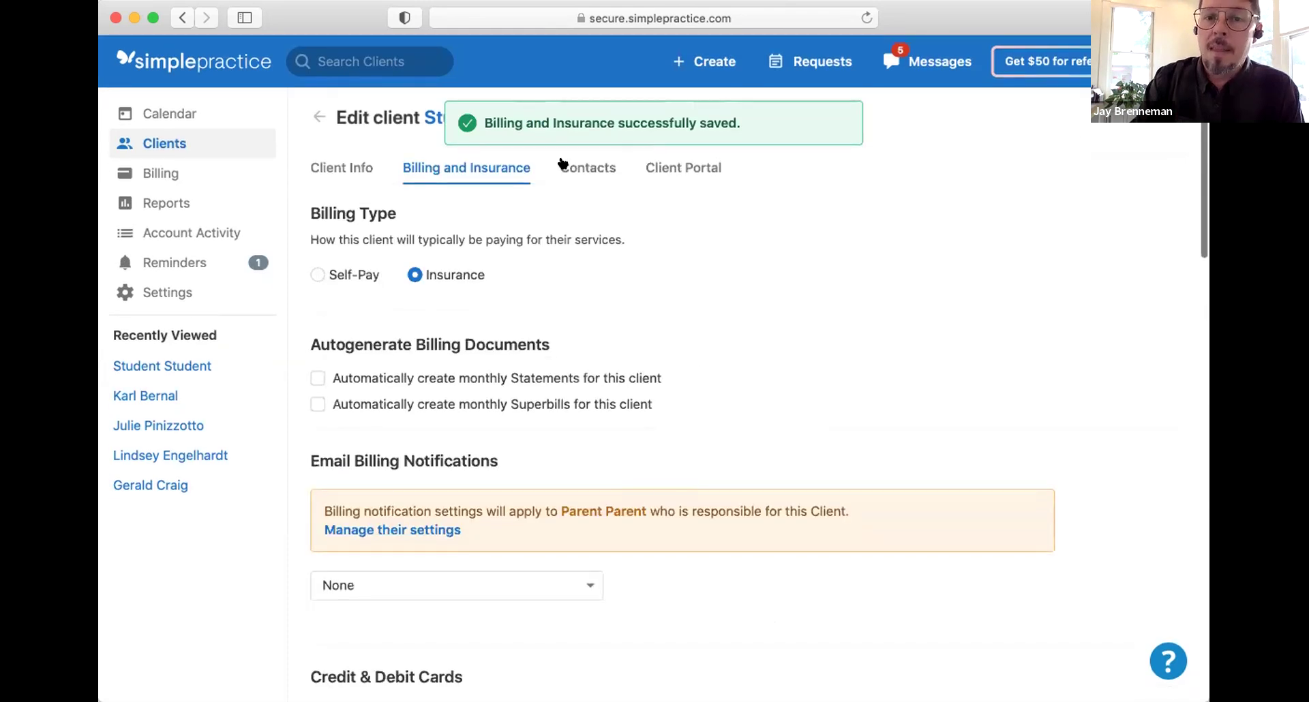
click(566, 162)
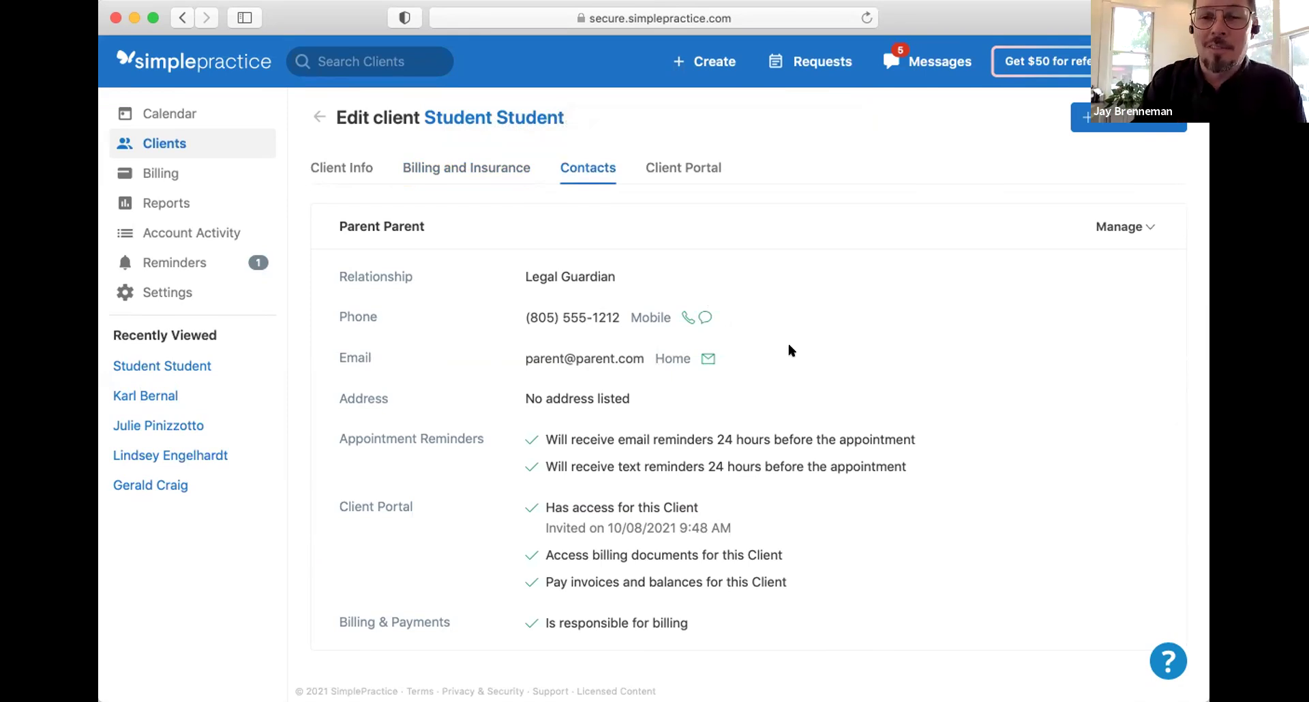
Step: Search for and select the existing person to add as a contact
scroll(790, 349, down, 1)
scroll(790, 349, up, 1)
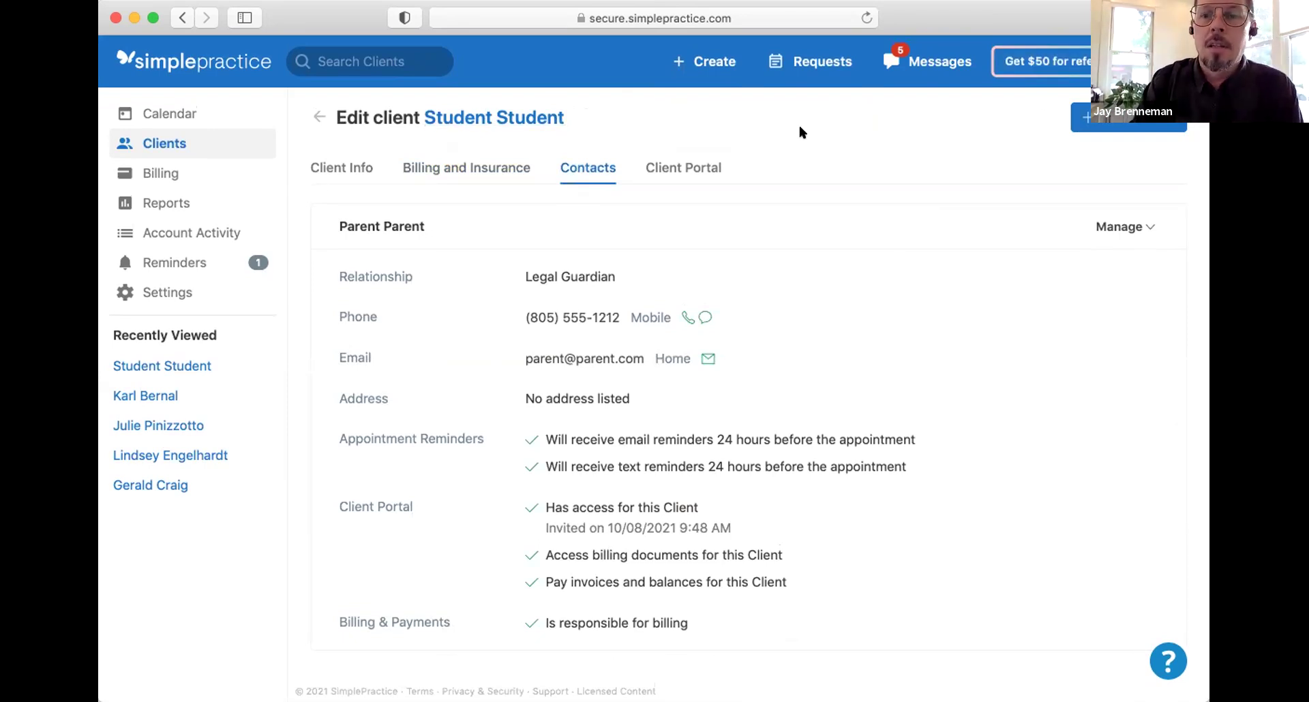
click(1092, 126)
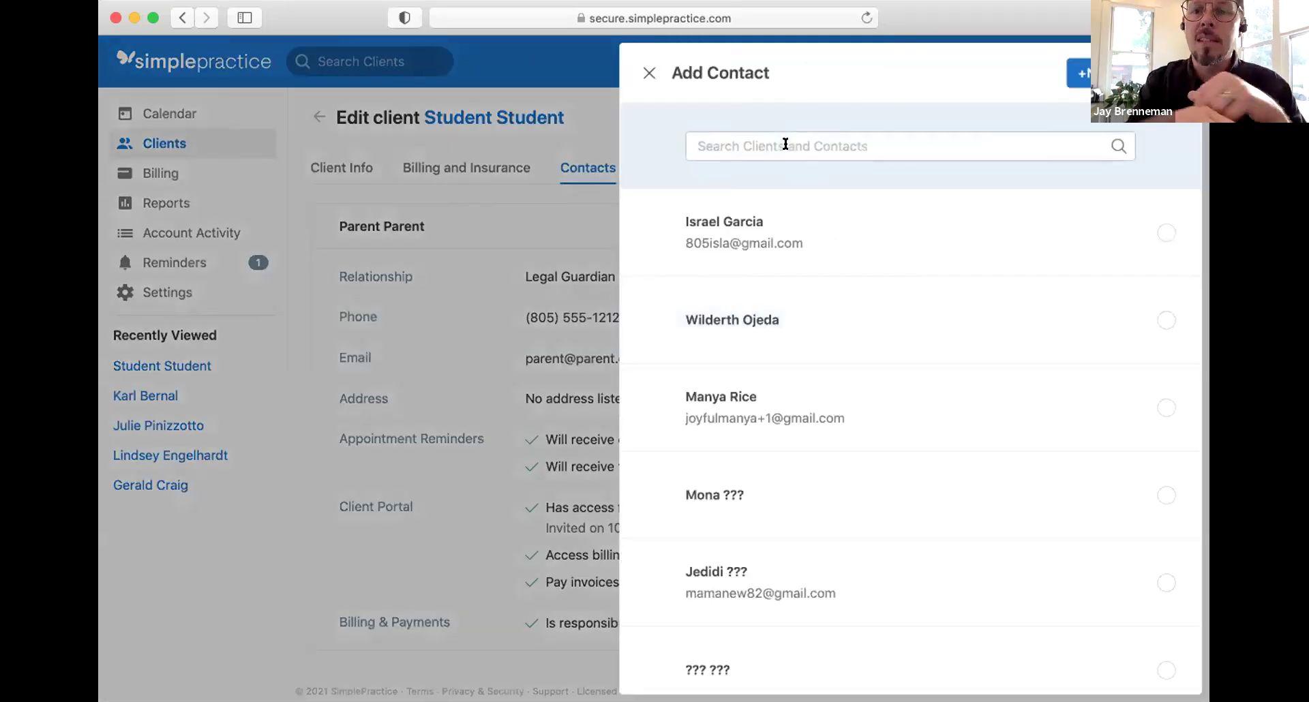
click(786, 144)
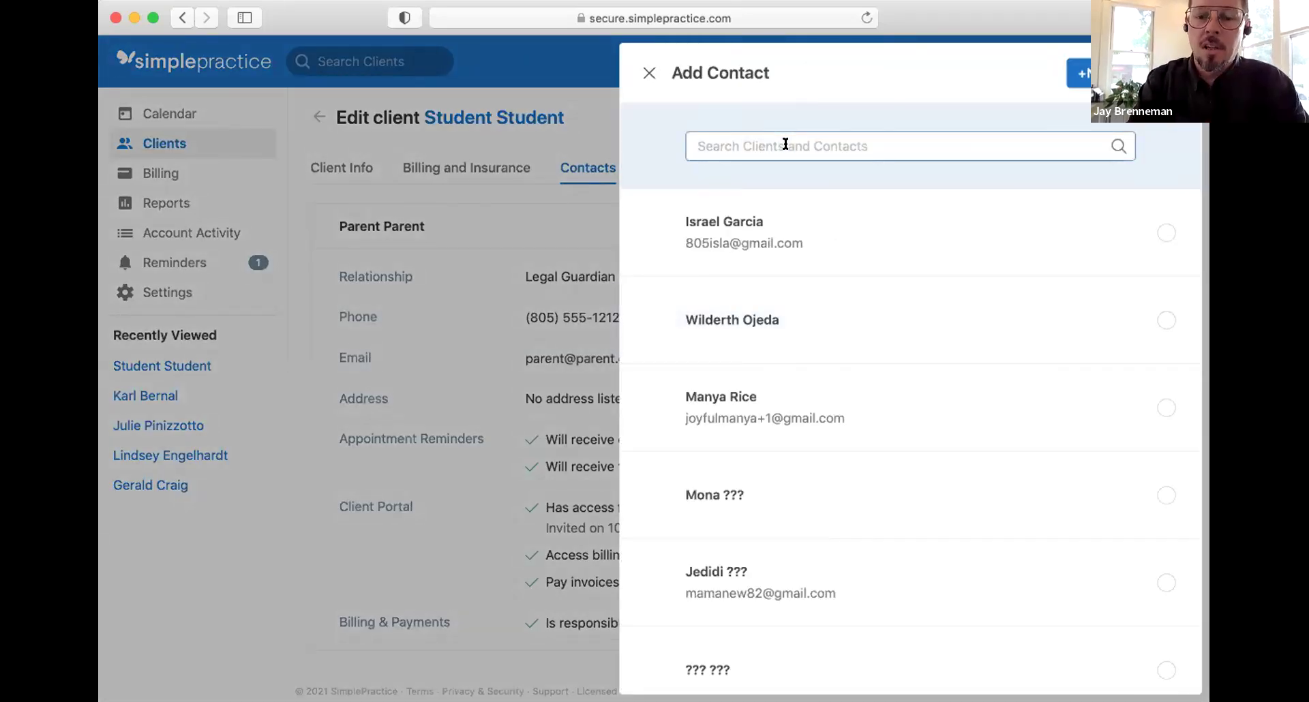
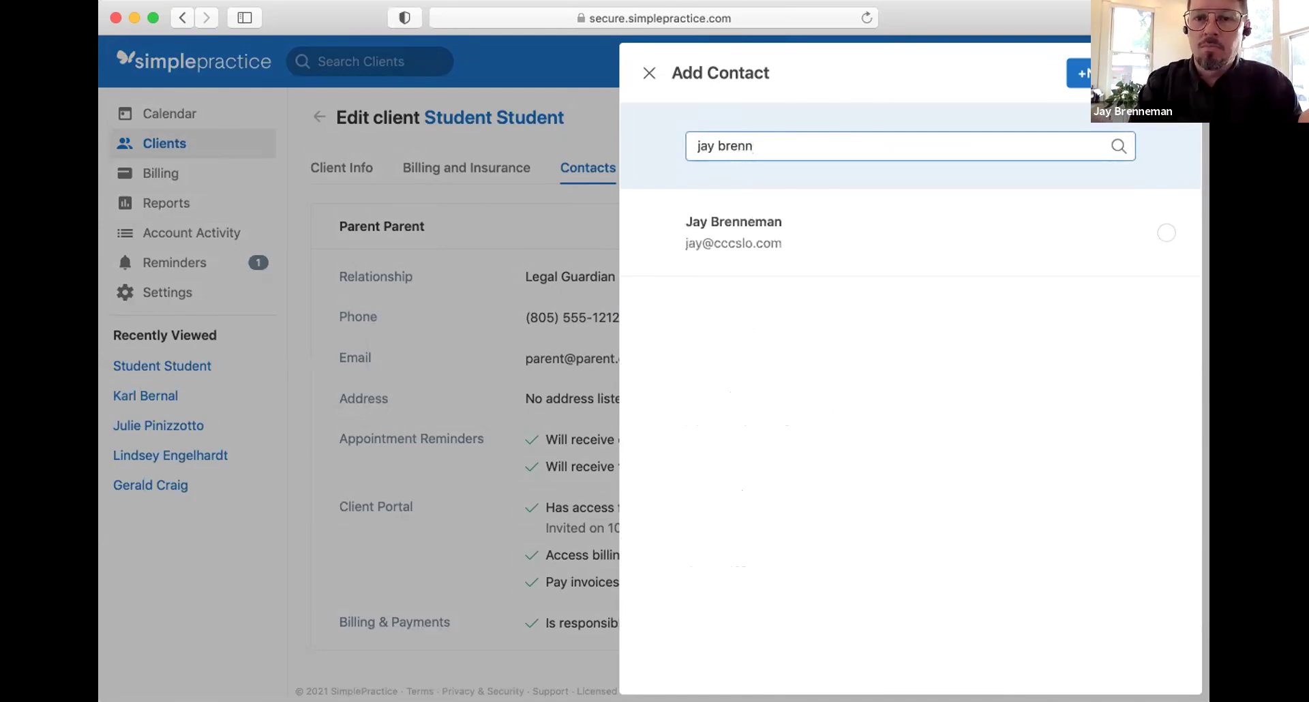
click(725, 240)
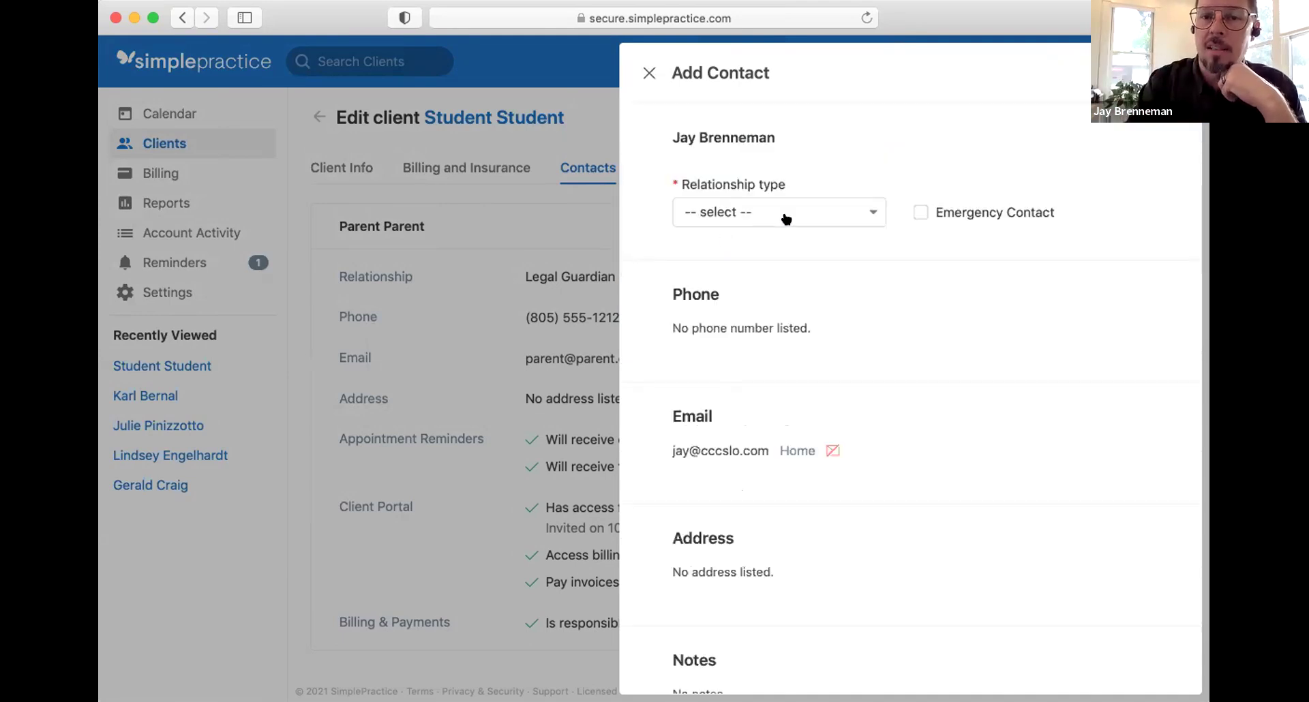
Step: Make that person Legal Guardian and Emergency Contact, and save the contact
click(799, 205)
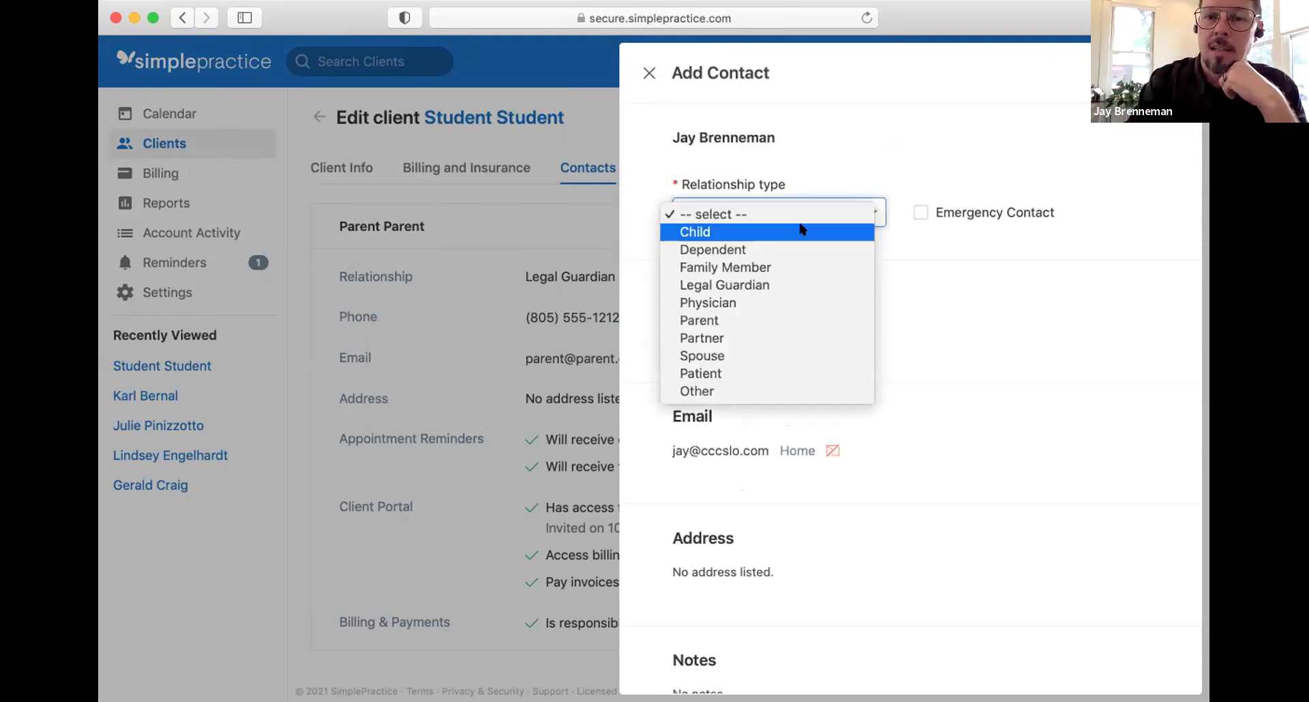
click(794, 285)
click(918, 214)
scroll(920, 389, down, 1)
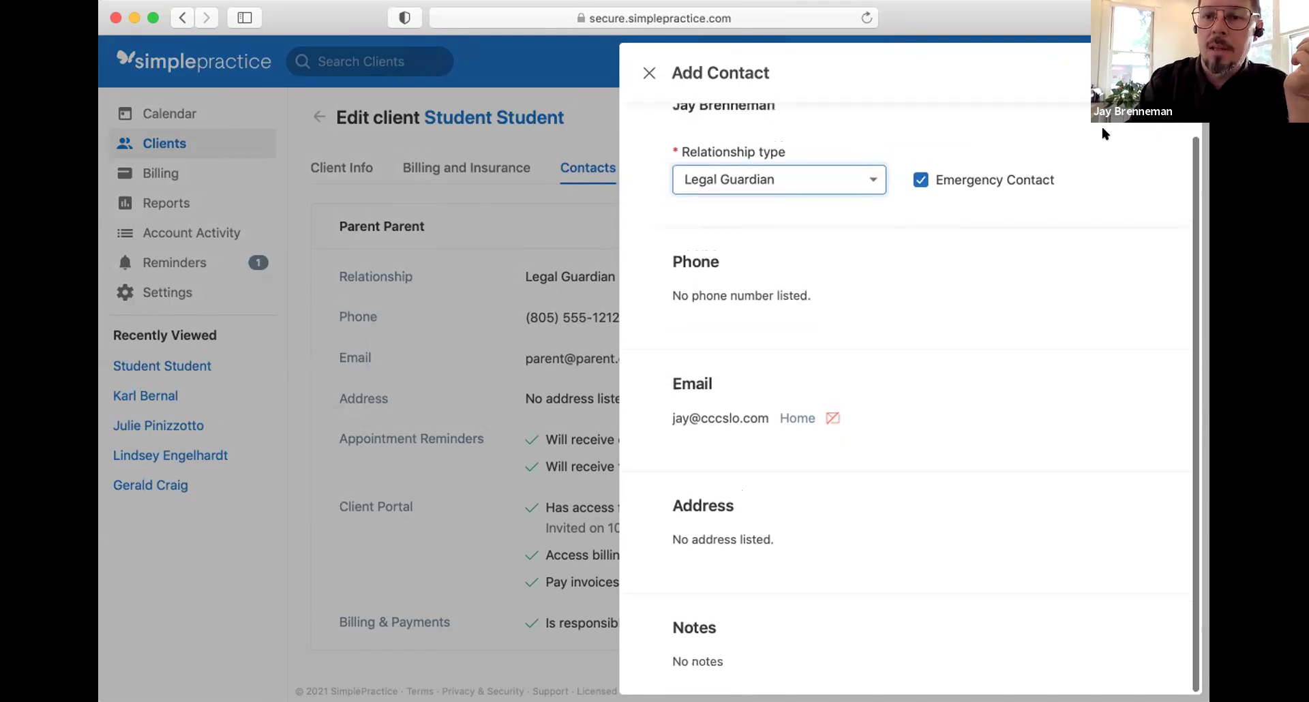
click(1159, 73)
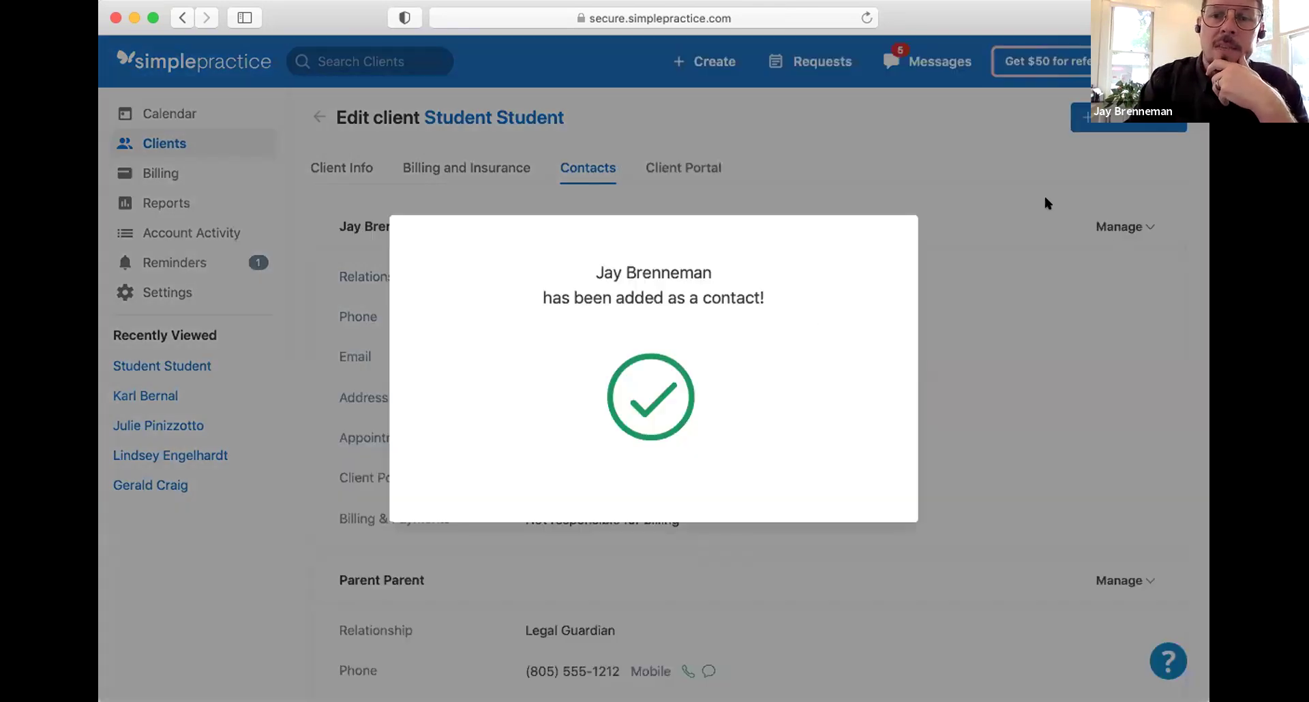
click(1135, 131)
click(1132, 119)
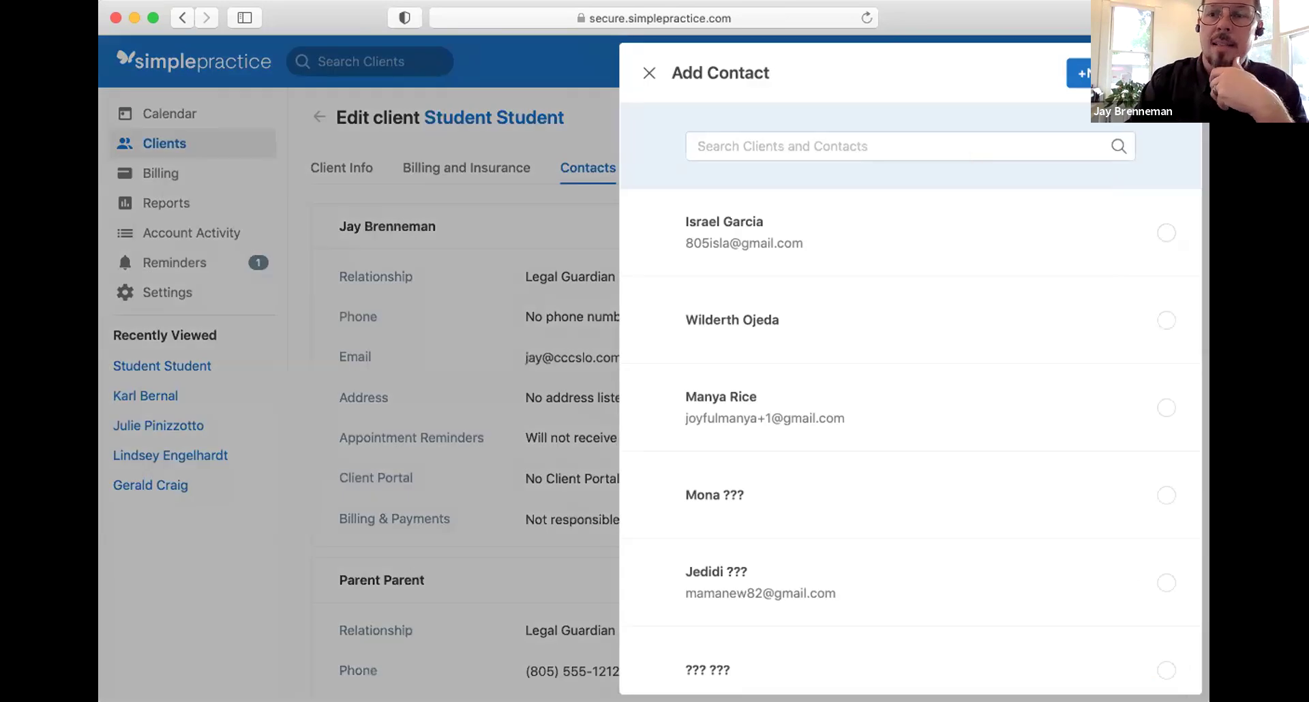
Step: Create a new contact with first name 'New' and last name 'Contact'
click(1078, 73)
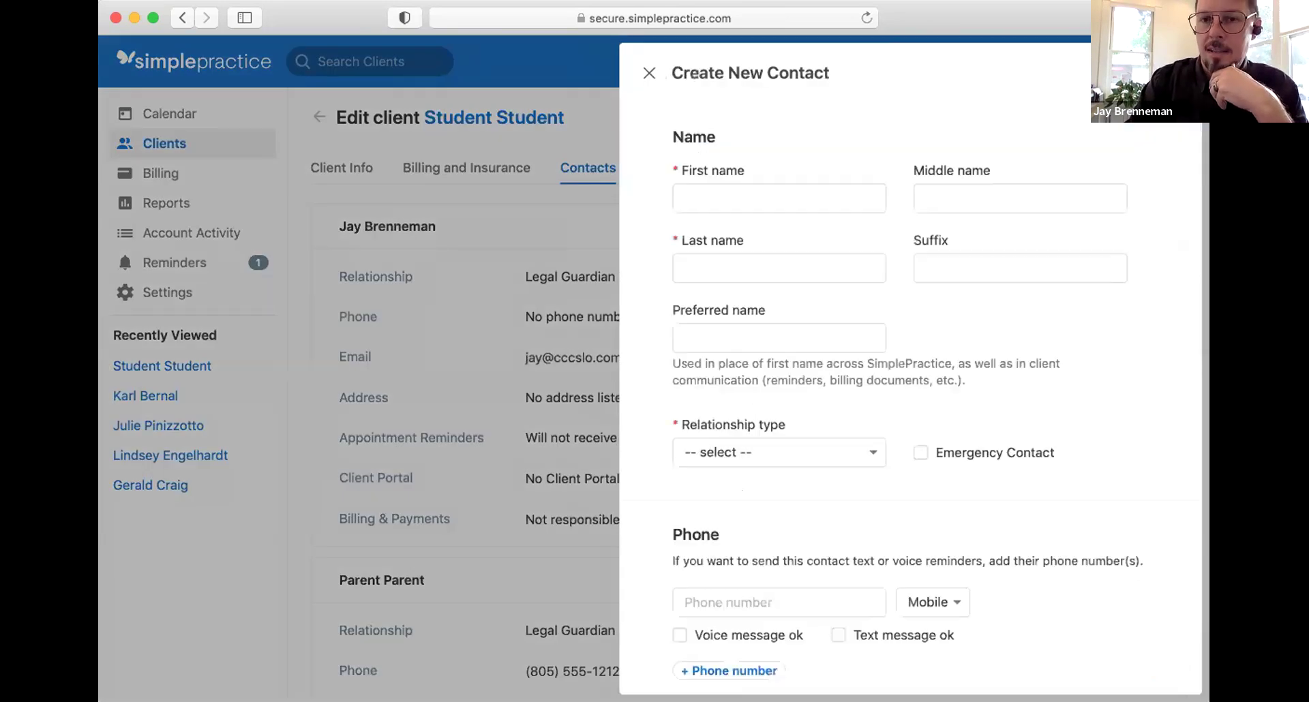
click(830, 194)
text(New)
key(Tab)
key(Tab)
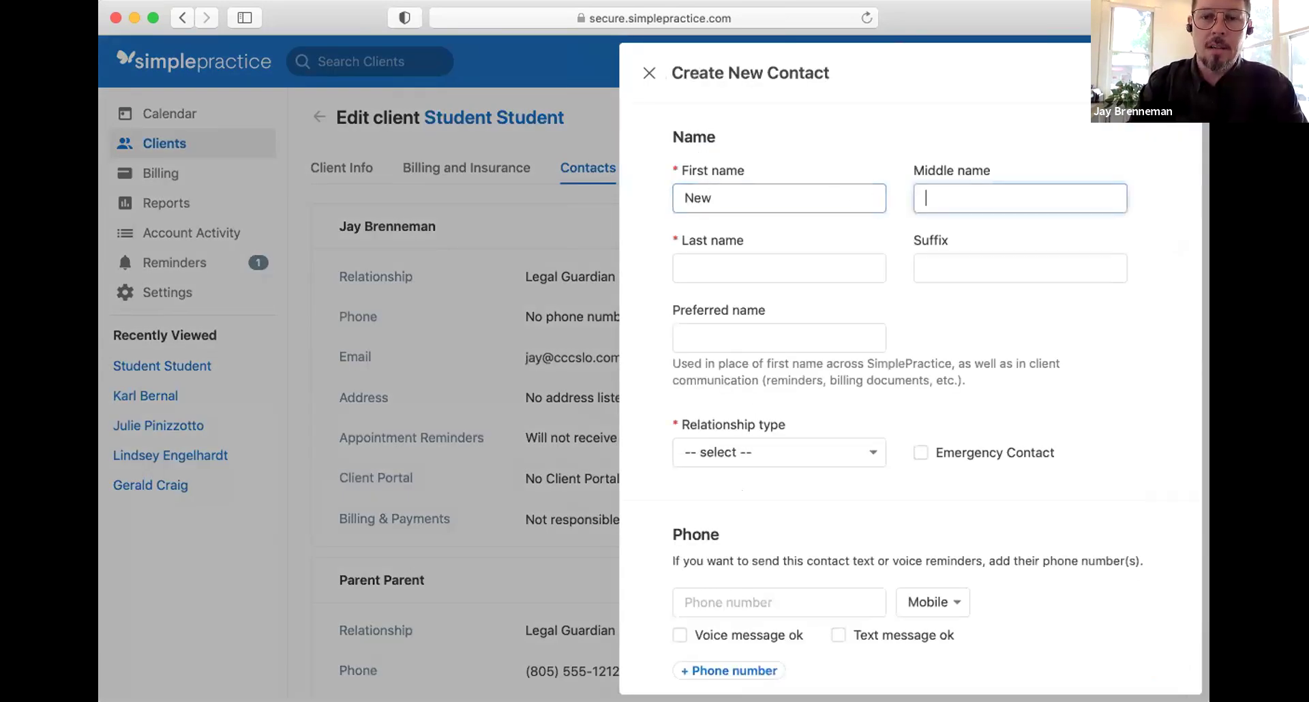
text(Contact)
key(Tab)
Step: Make New Contact a Parent and Emergency Contact with no phone, then save
scroll(773, 228, down, 3)
click(777, 272)
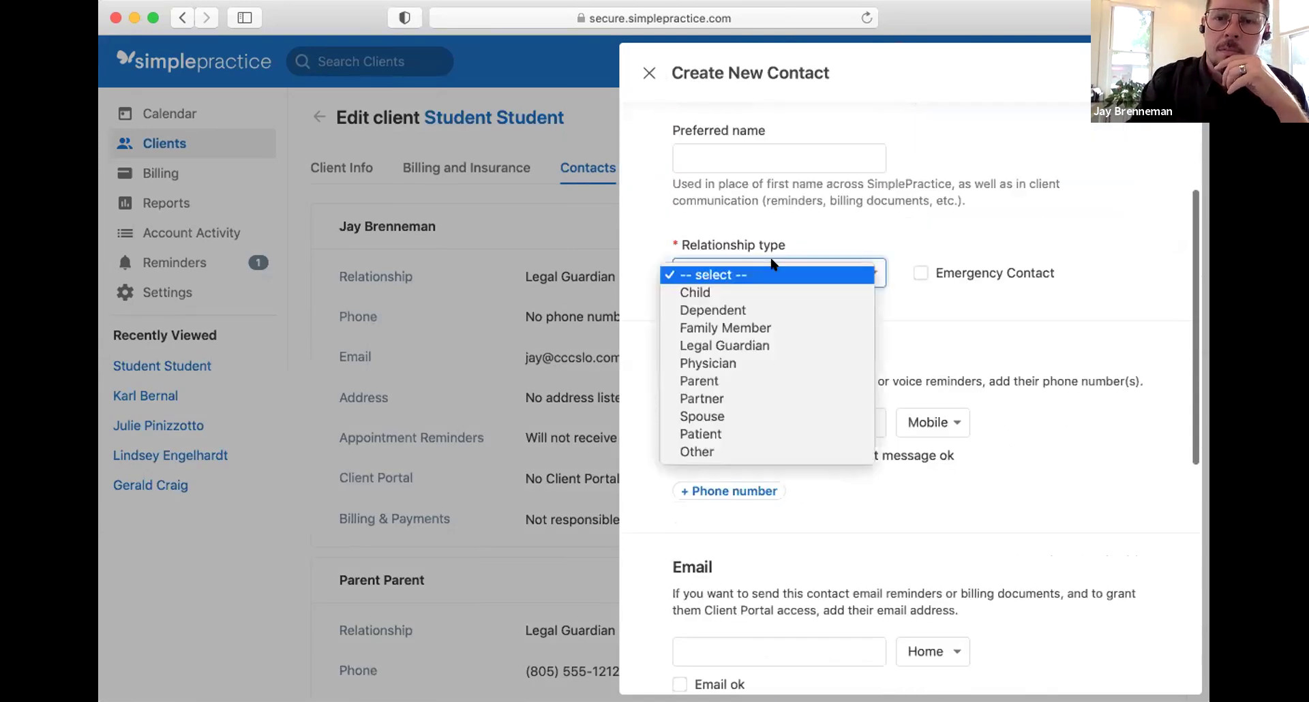
key(Return)
click(921, 272)
scroll(844, 306, down, 5)
click(817, 284)
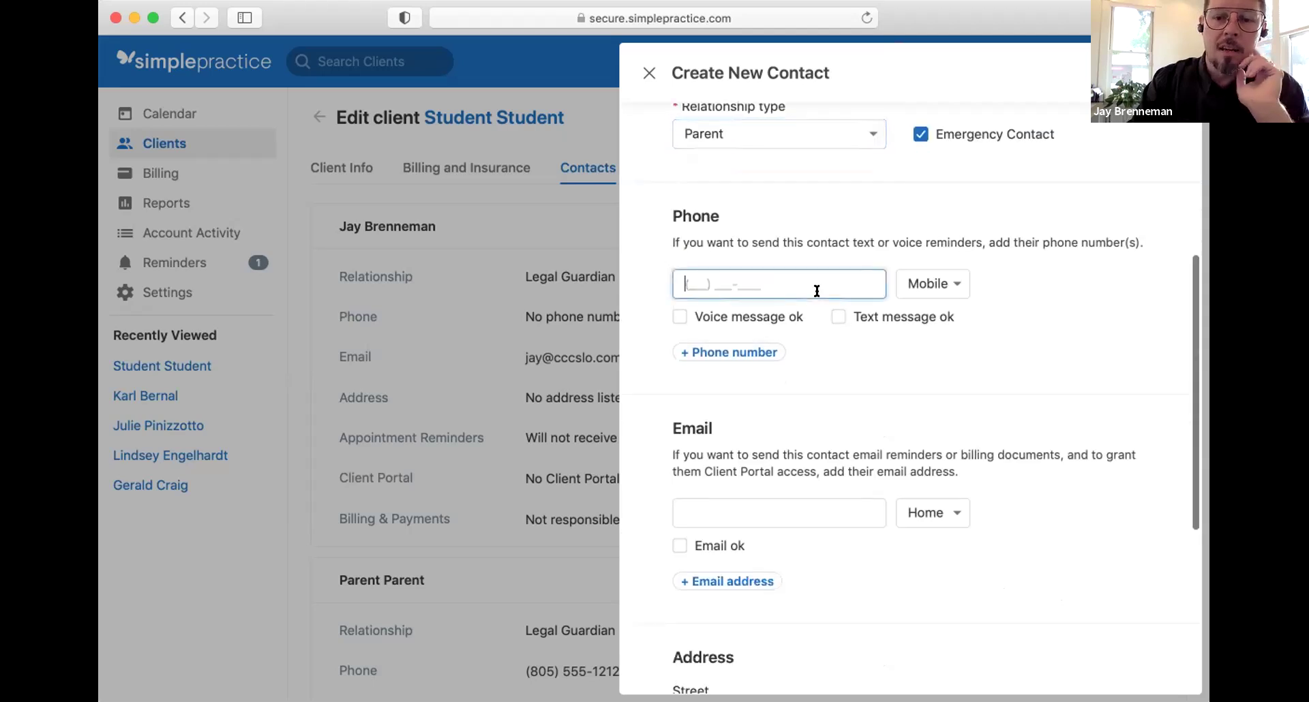
text(805) ___-____)
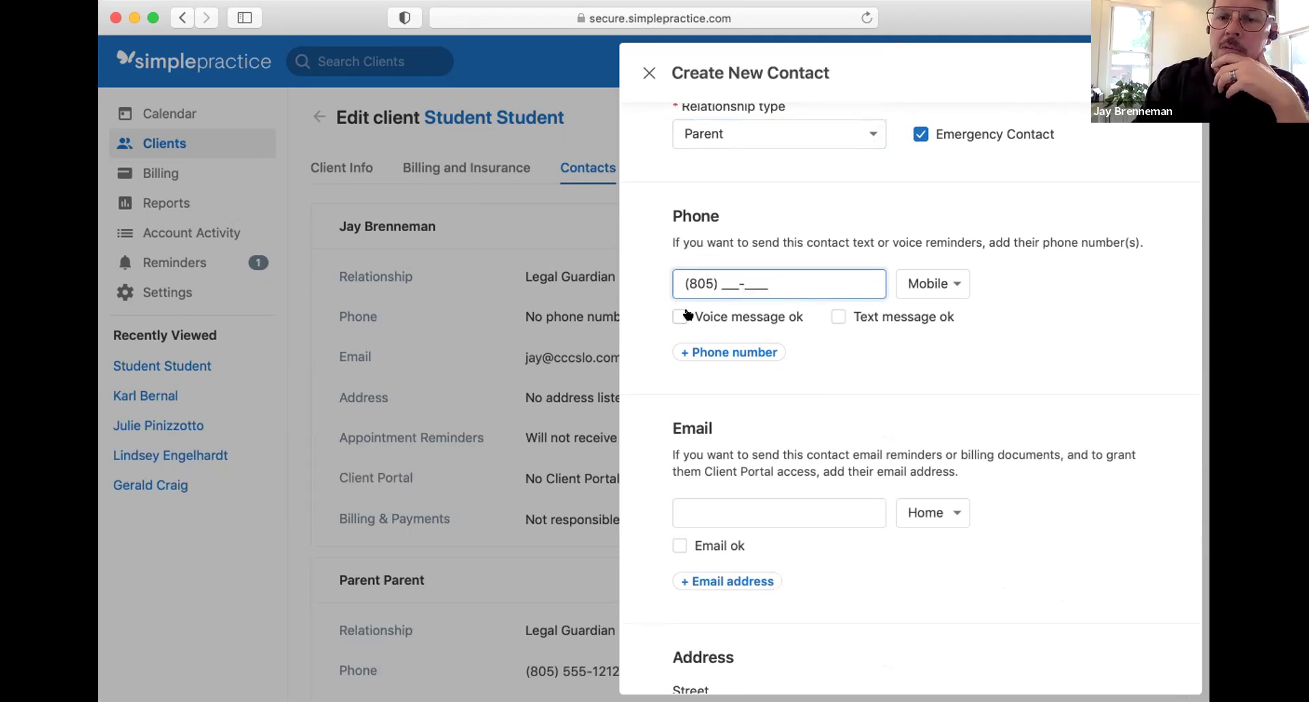
key(BackSpace)
key(BackSpace)
key(BackSpace)
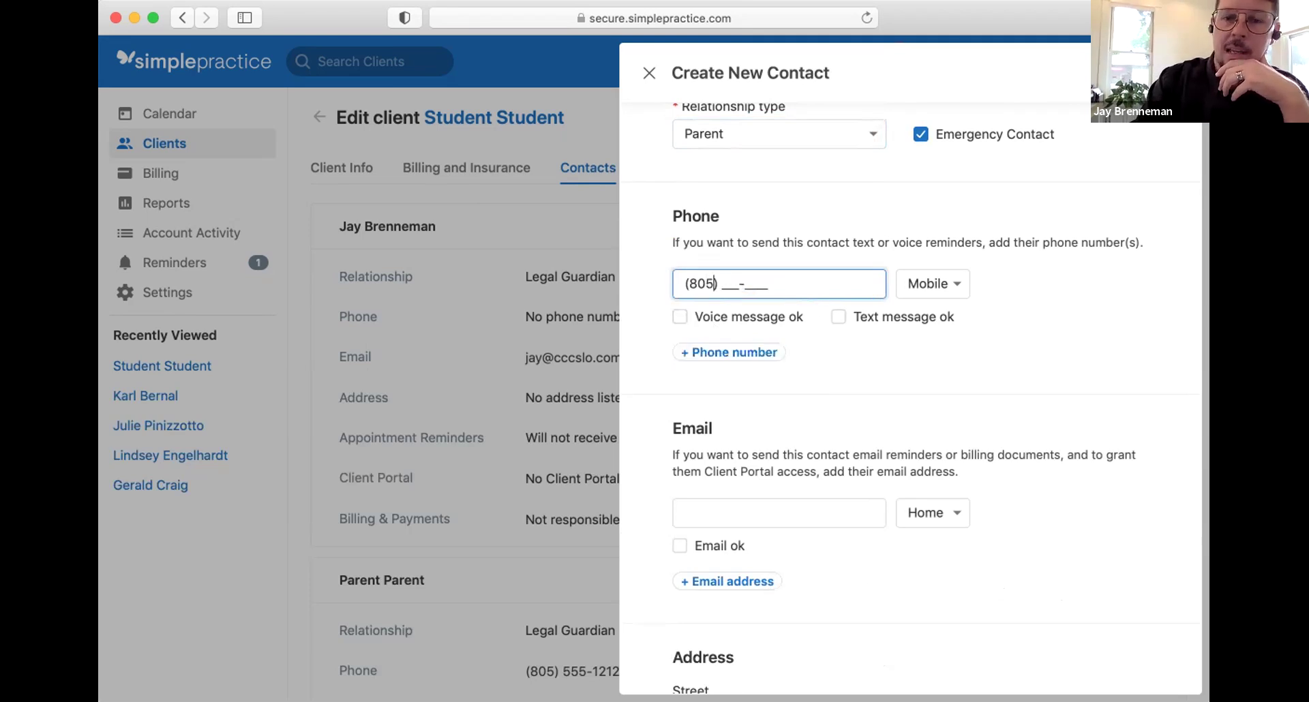
scroll(1087, 321, down, 5)
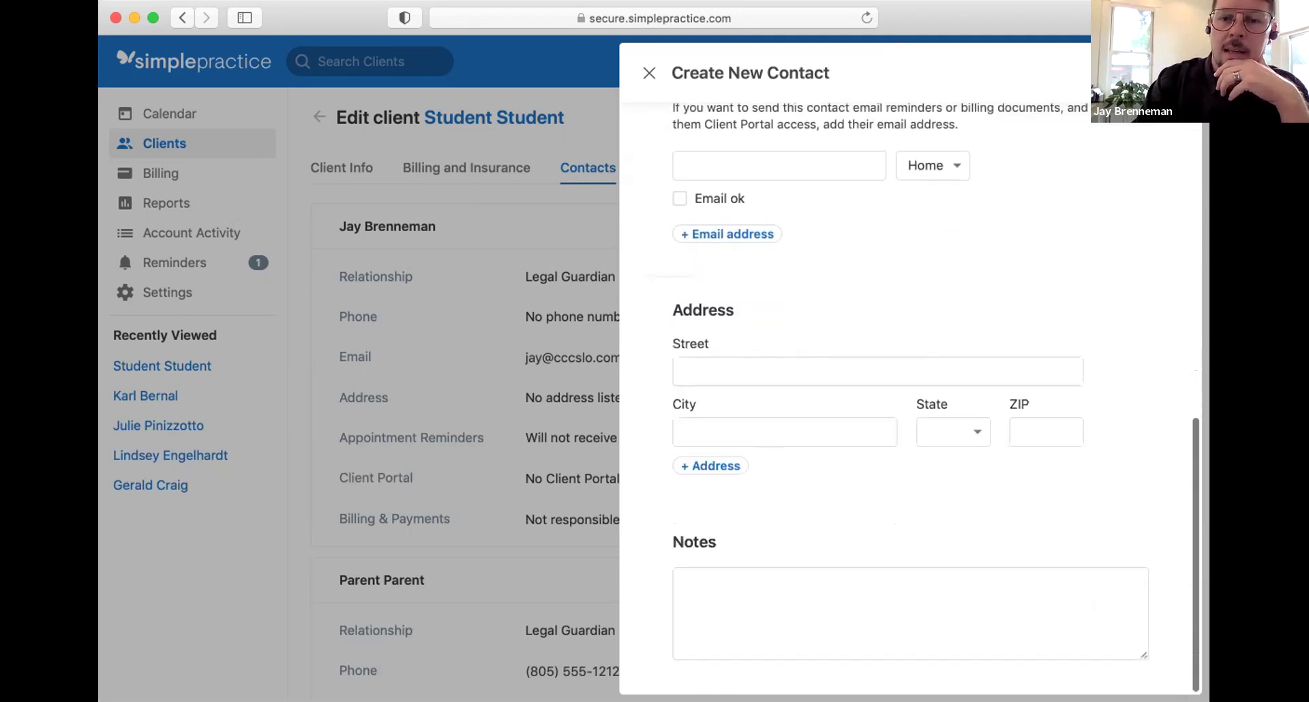
click(1159, 72)
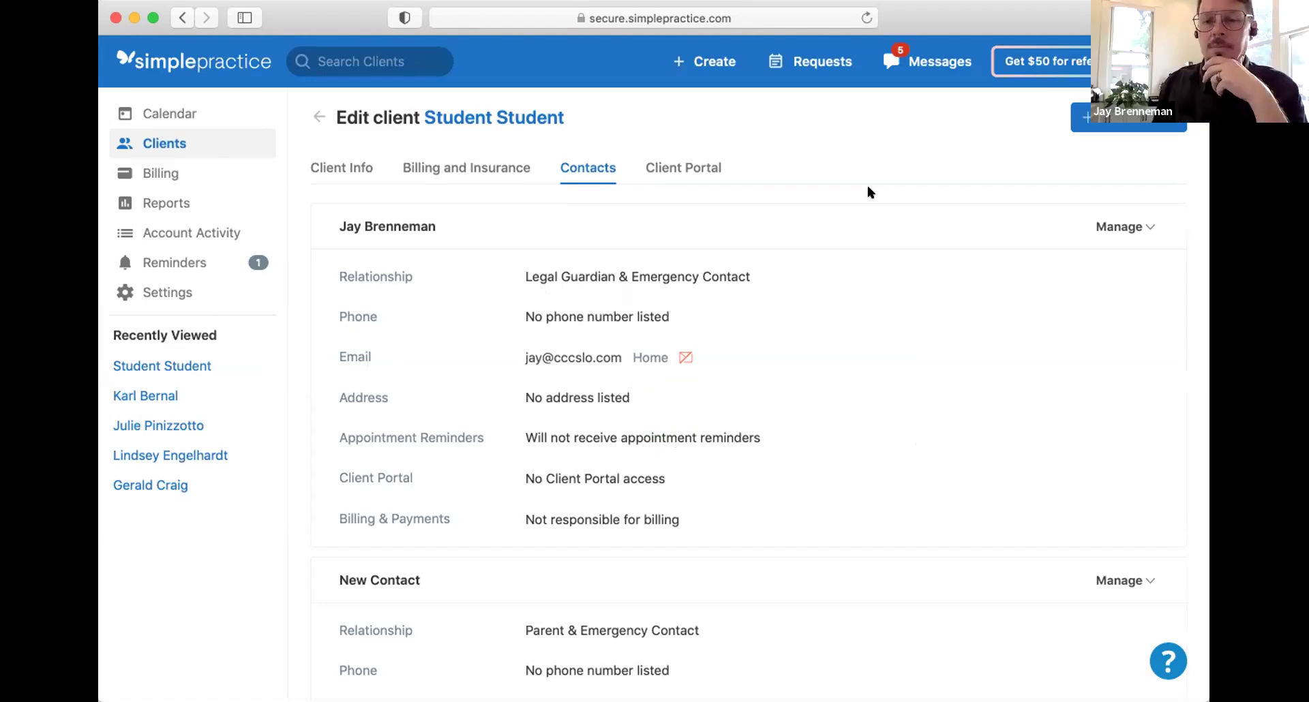
Step: Check the guardian's Manage menu, then return to the client's Overview page
scroll(924, 201, down, 8)
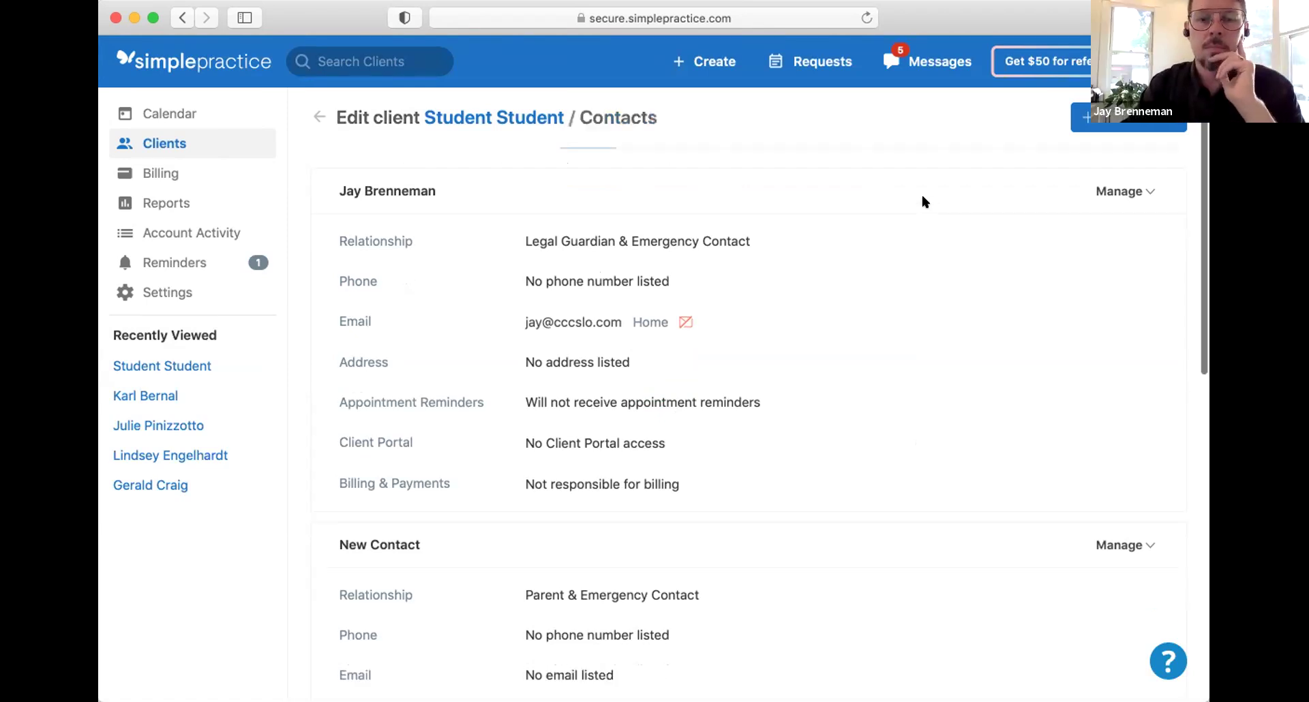
scroll(923, 196, up, 8)
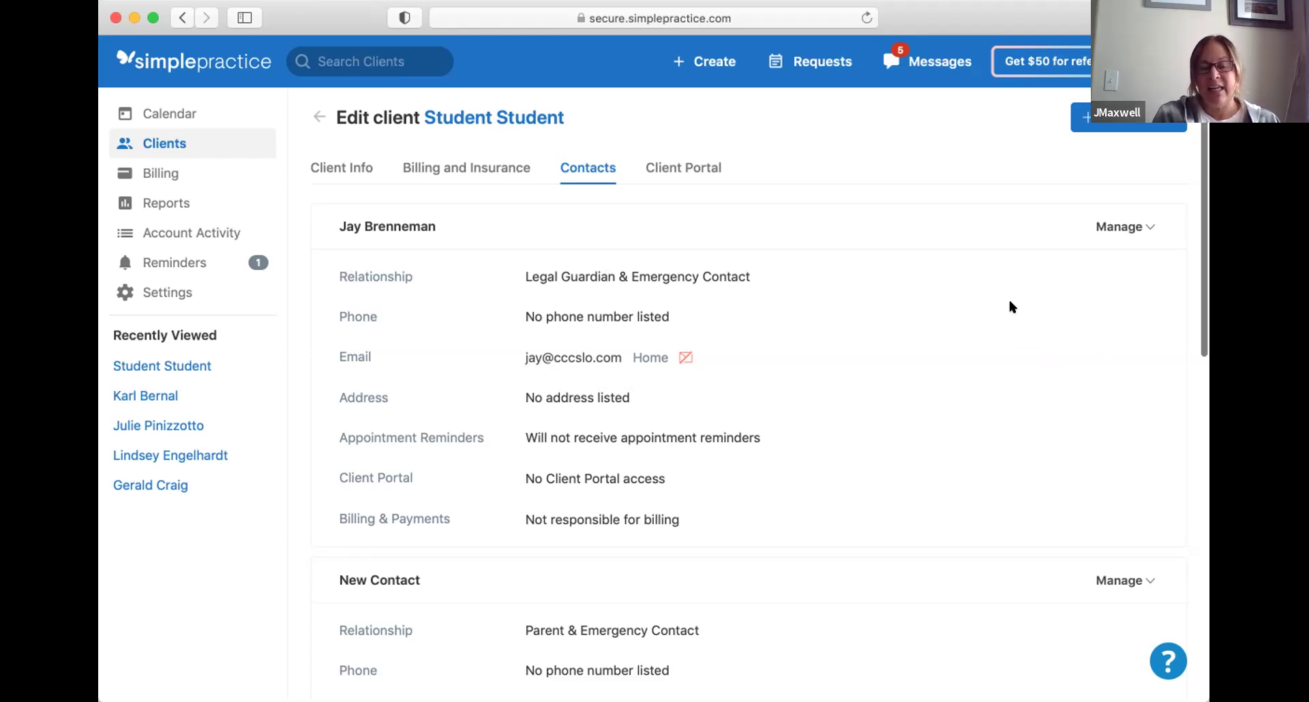
click(1126, 225)
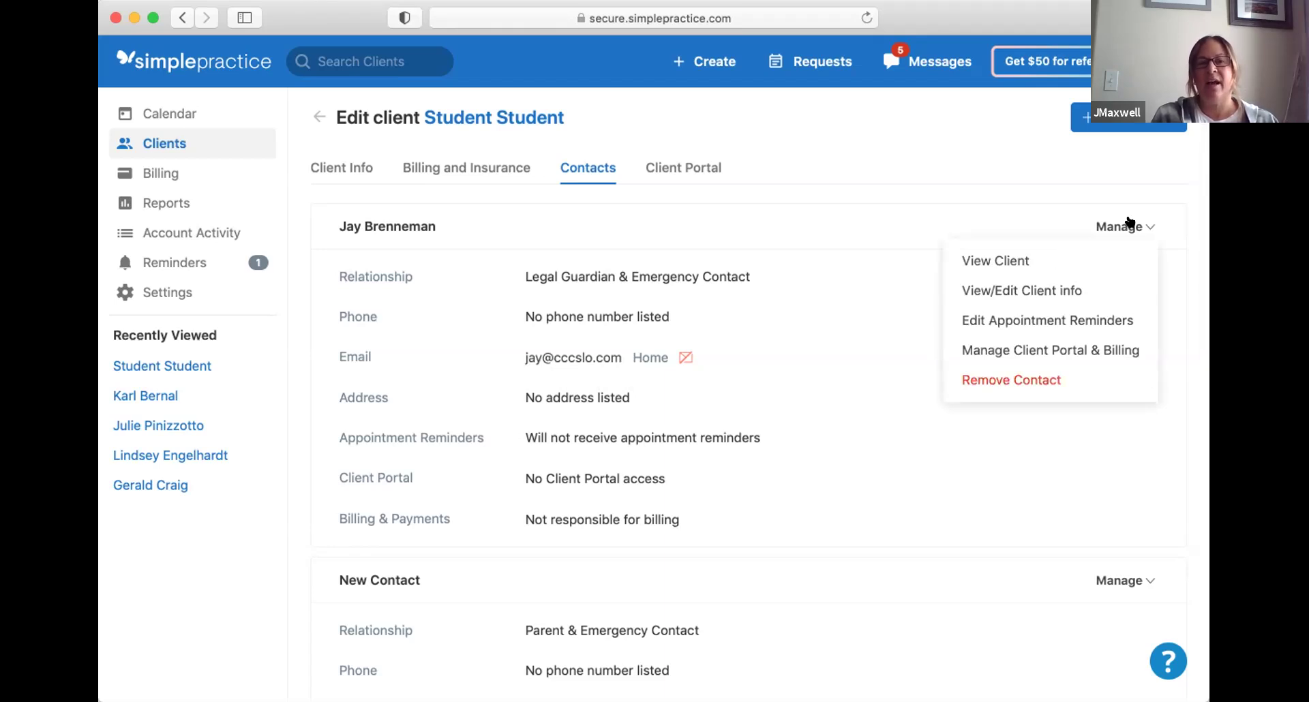
click(964, 164)
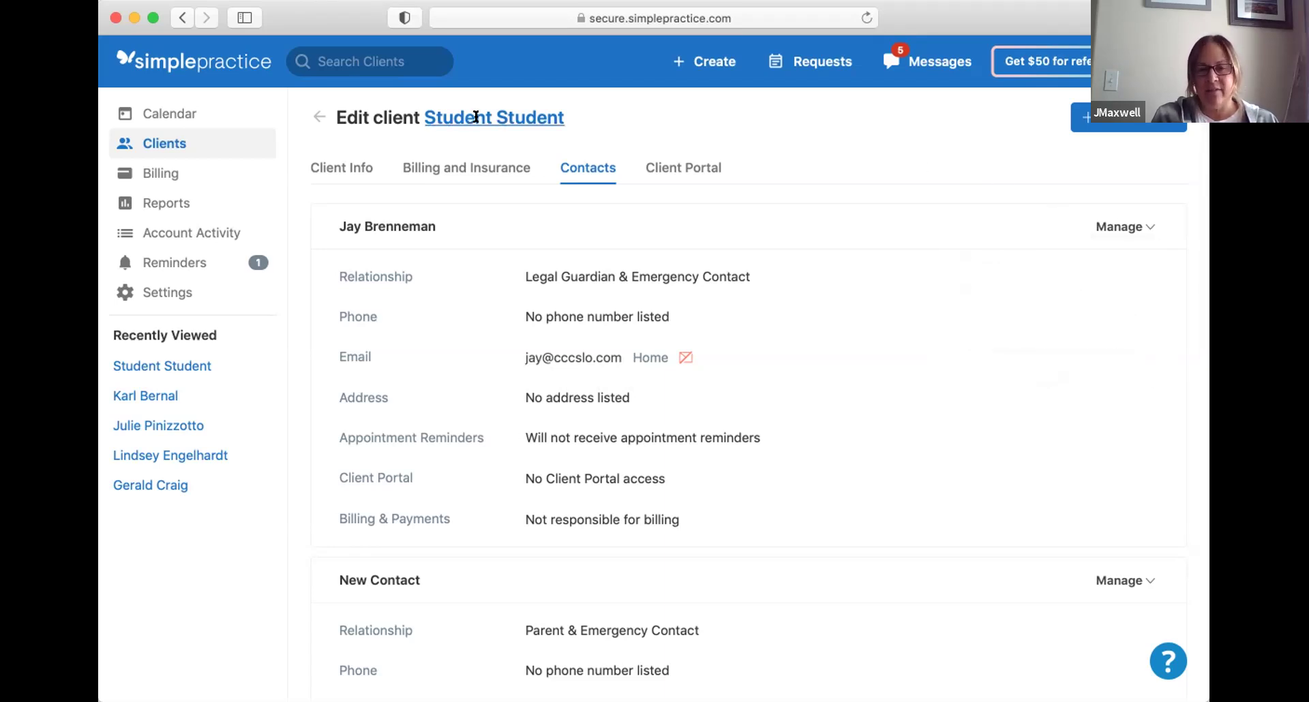
click(317, 116)
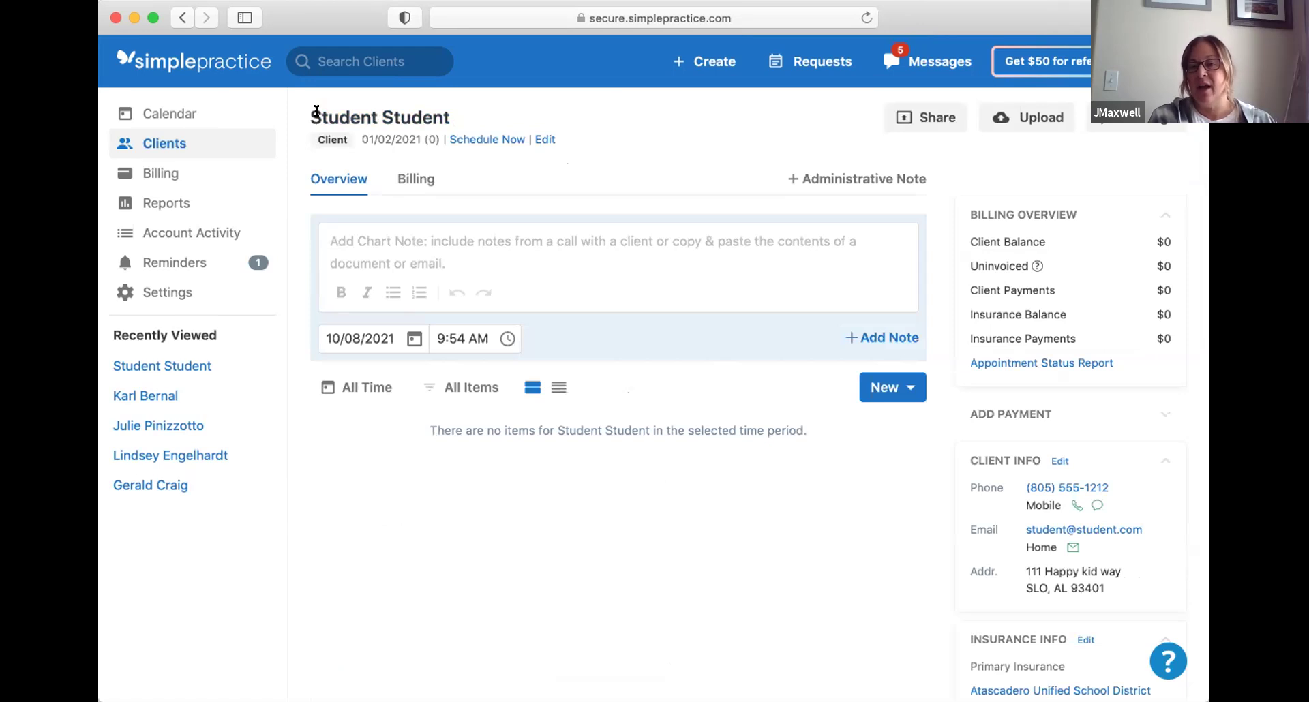
click(657, 246)
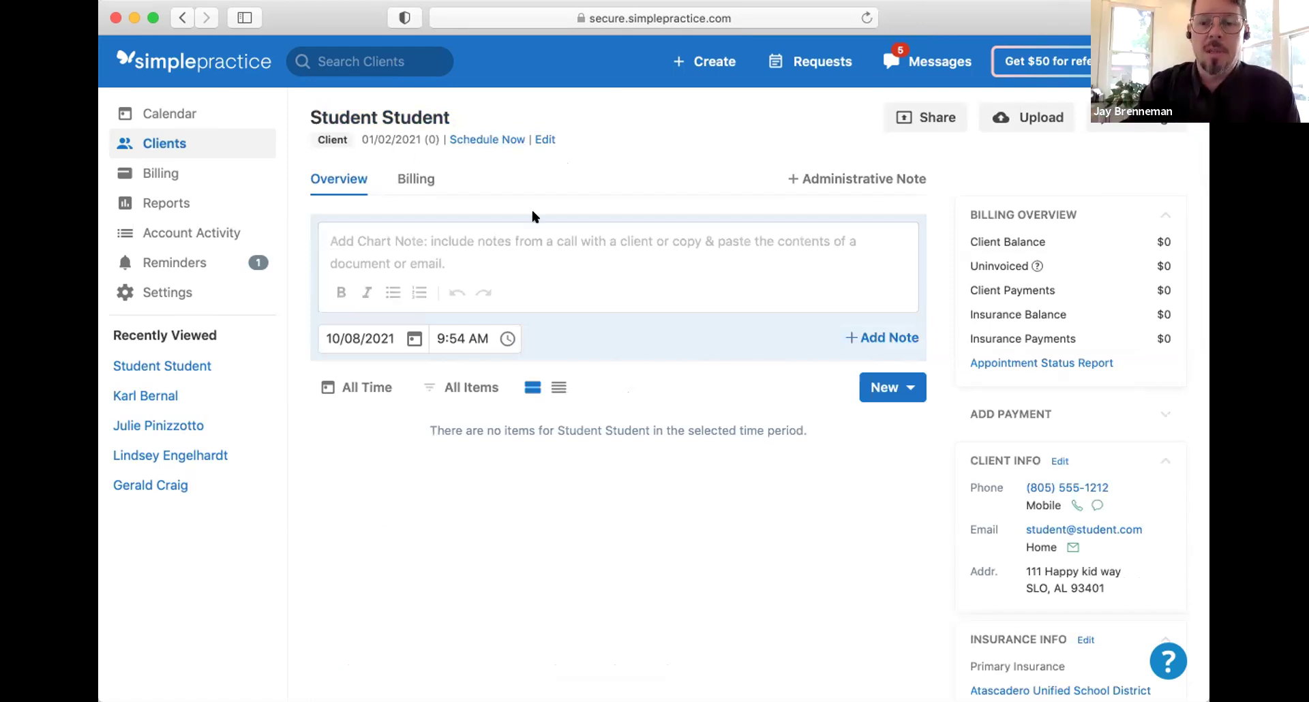
Step: Reopen the client's Contacts list in edit mode
click(543, 141)
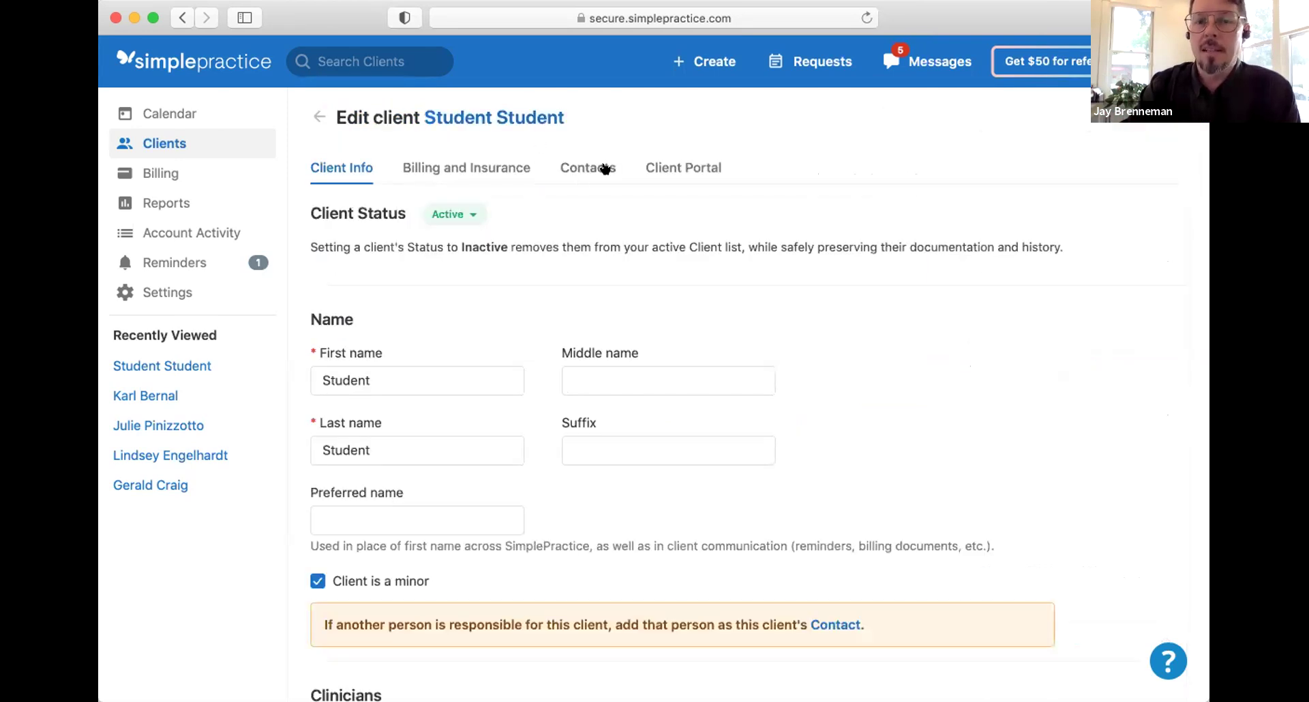
click(606, 168)
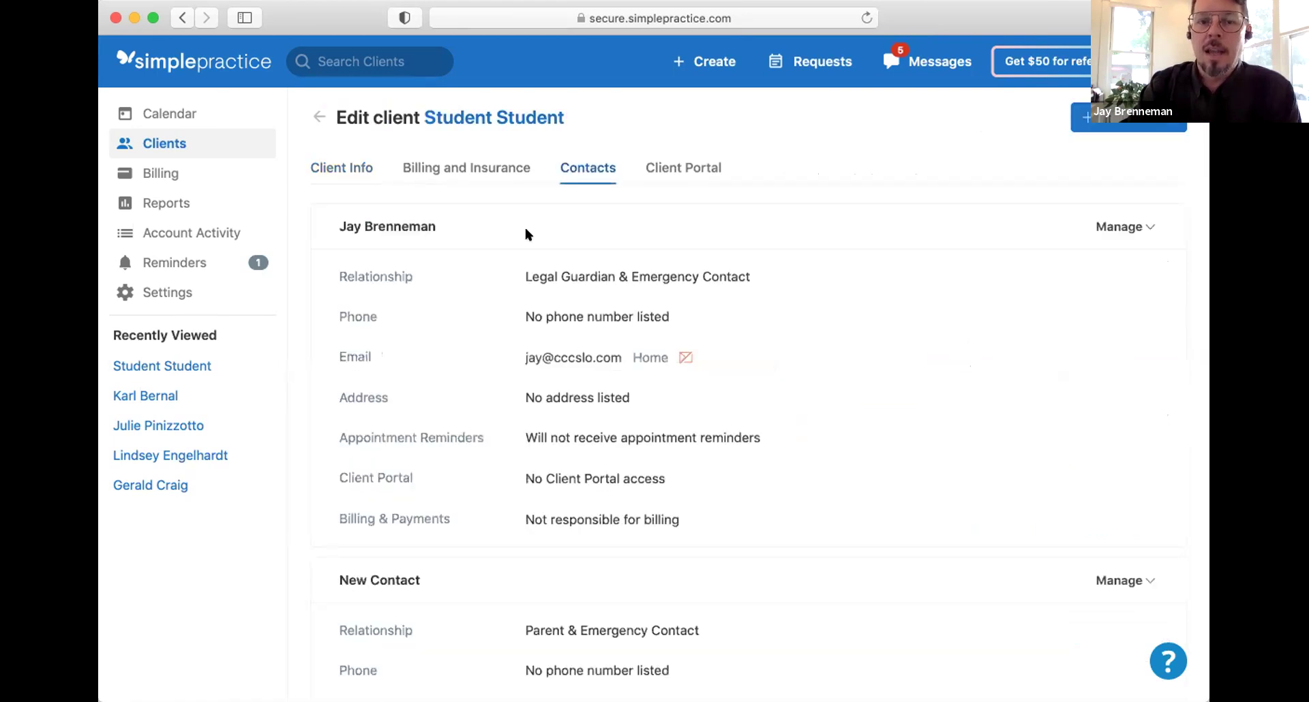
scroll(1098, 281, down, 10)
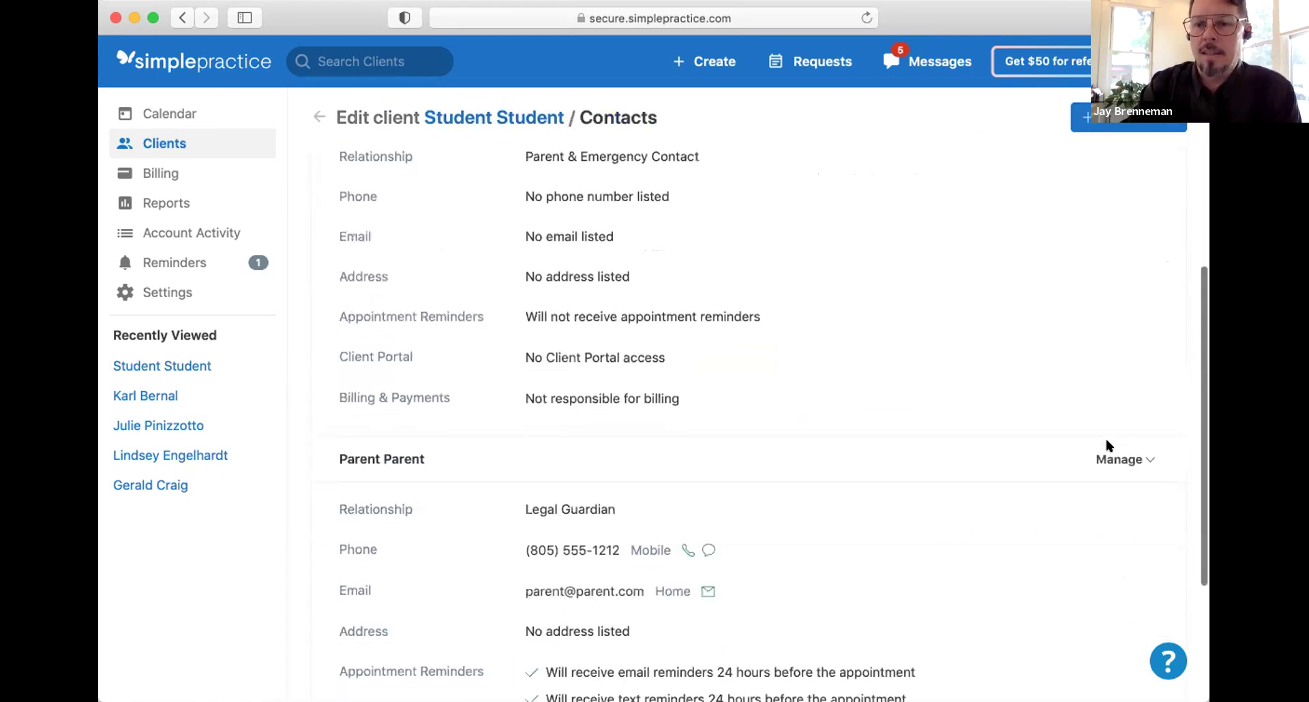
scroll(1111, 457, up, 10)
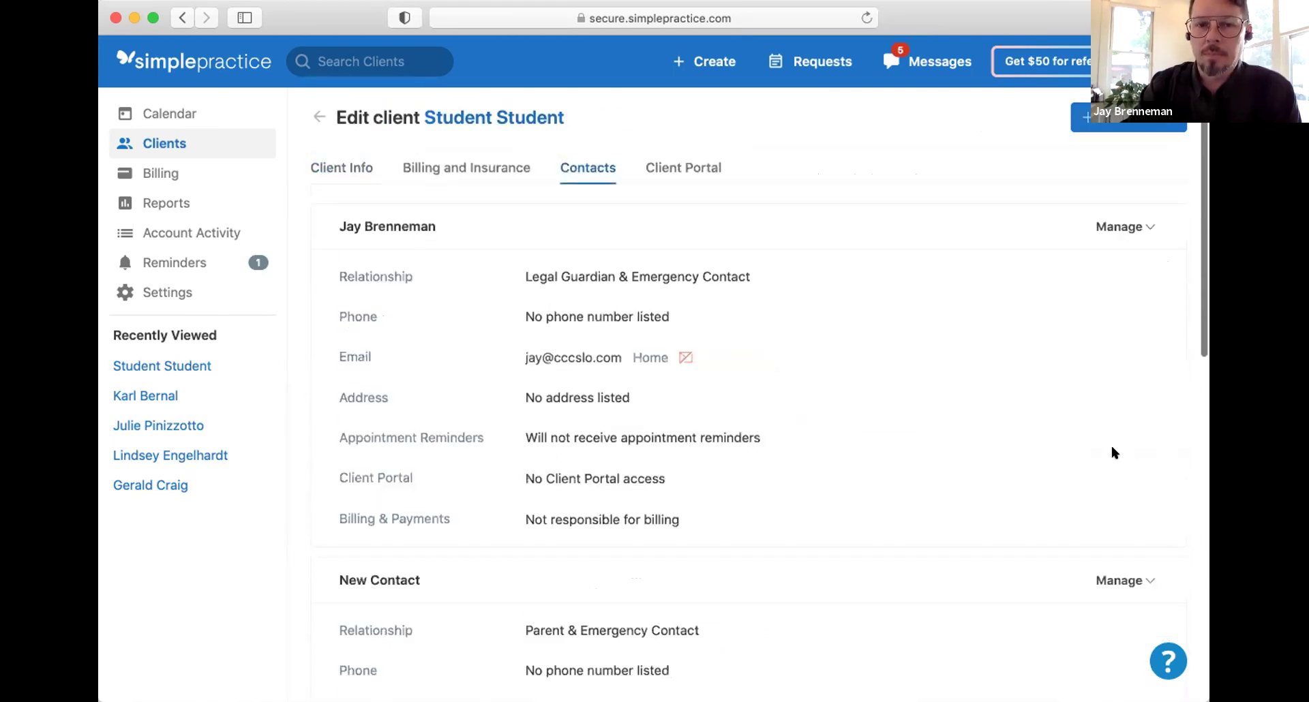
Step: Review the guardian's reminder and portal/billing settings, closing both without changes
click(1119, 226)
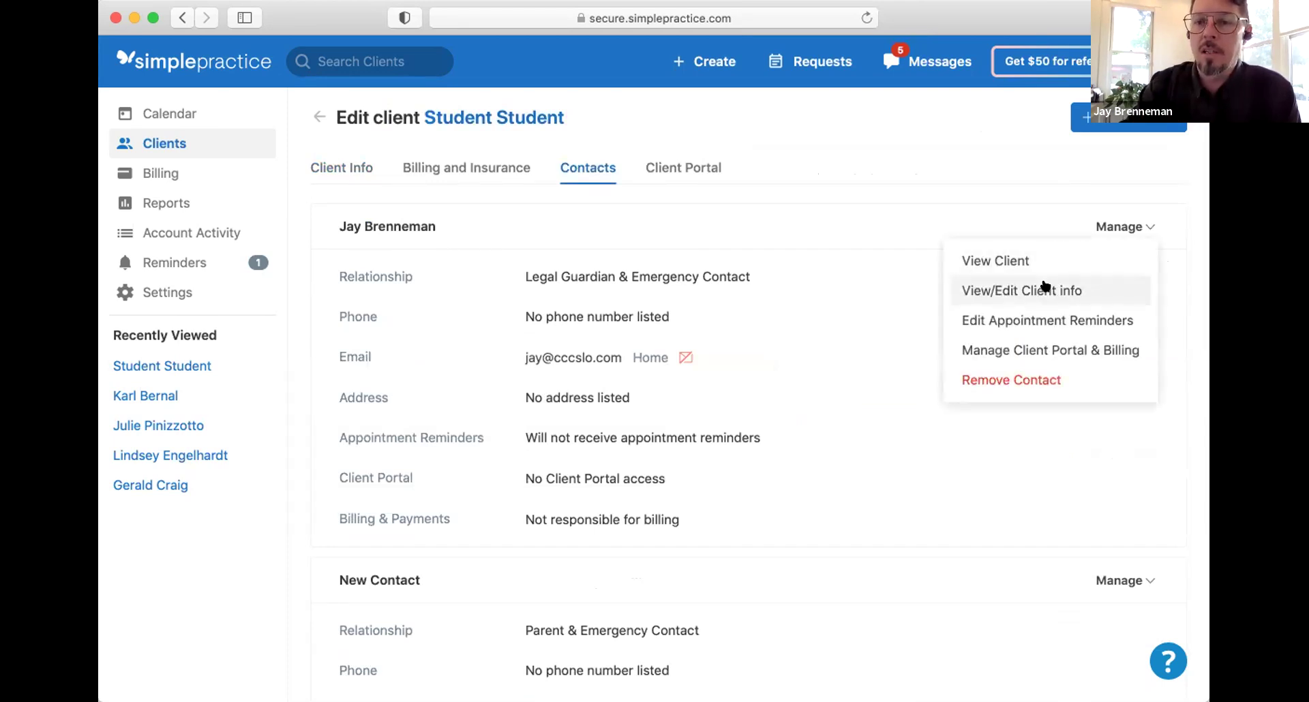
click(1038, 329)
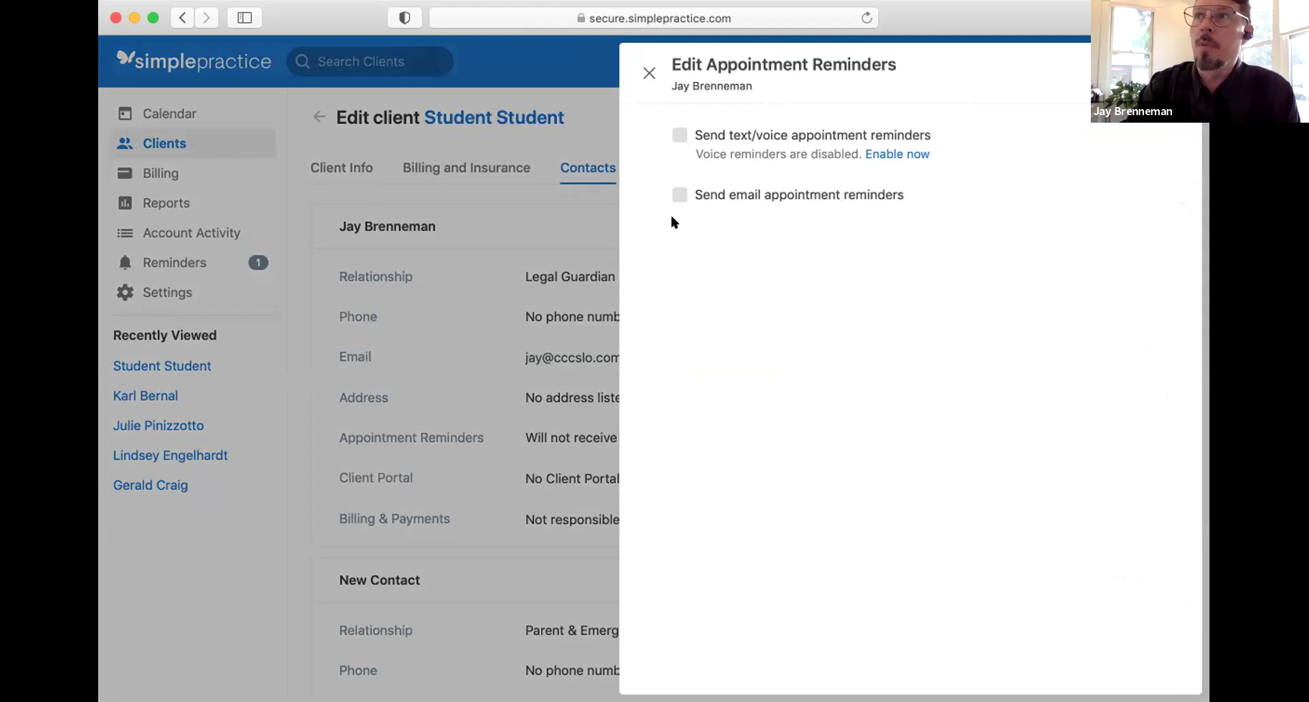
click(650, 73)
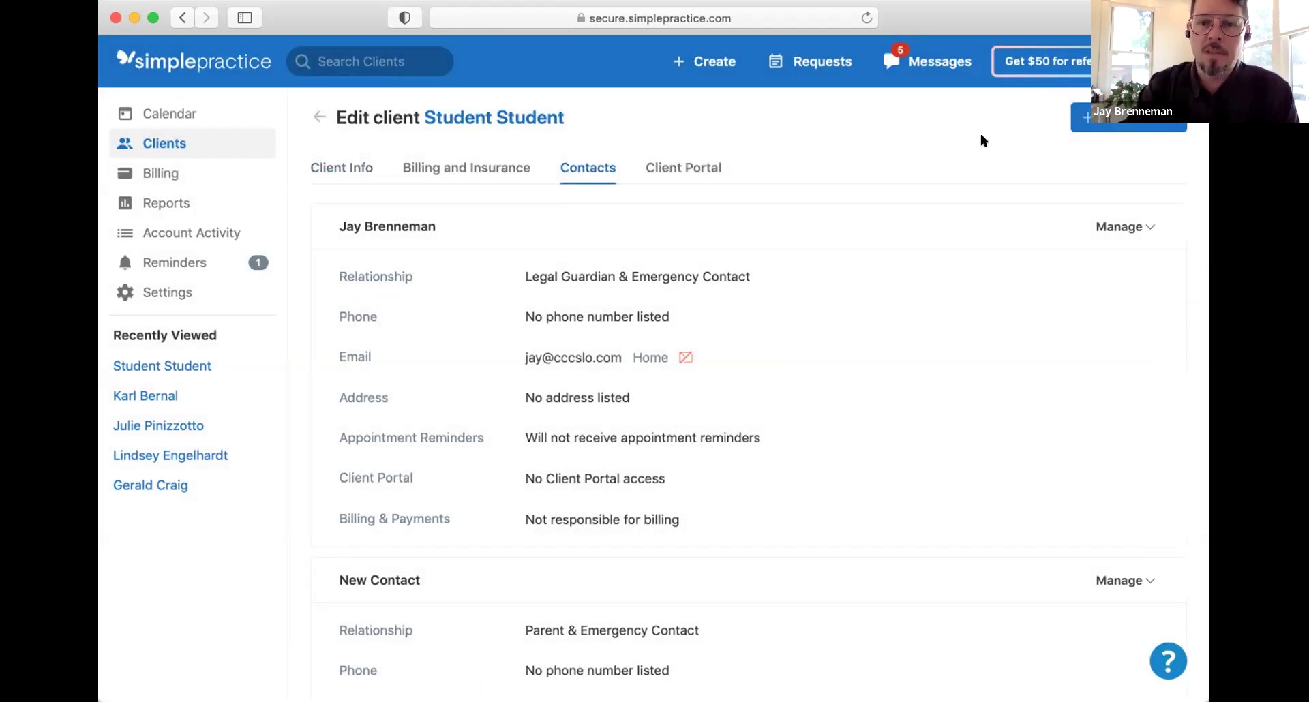
click(1111, 226)
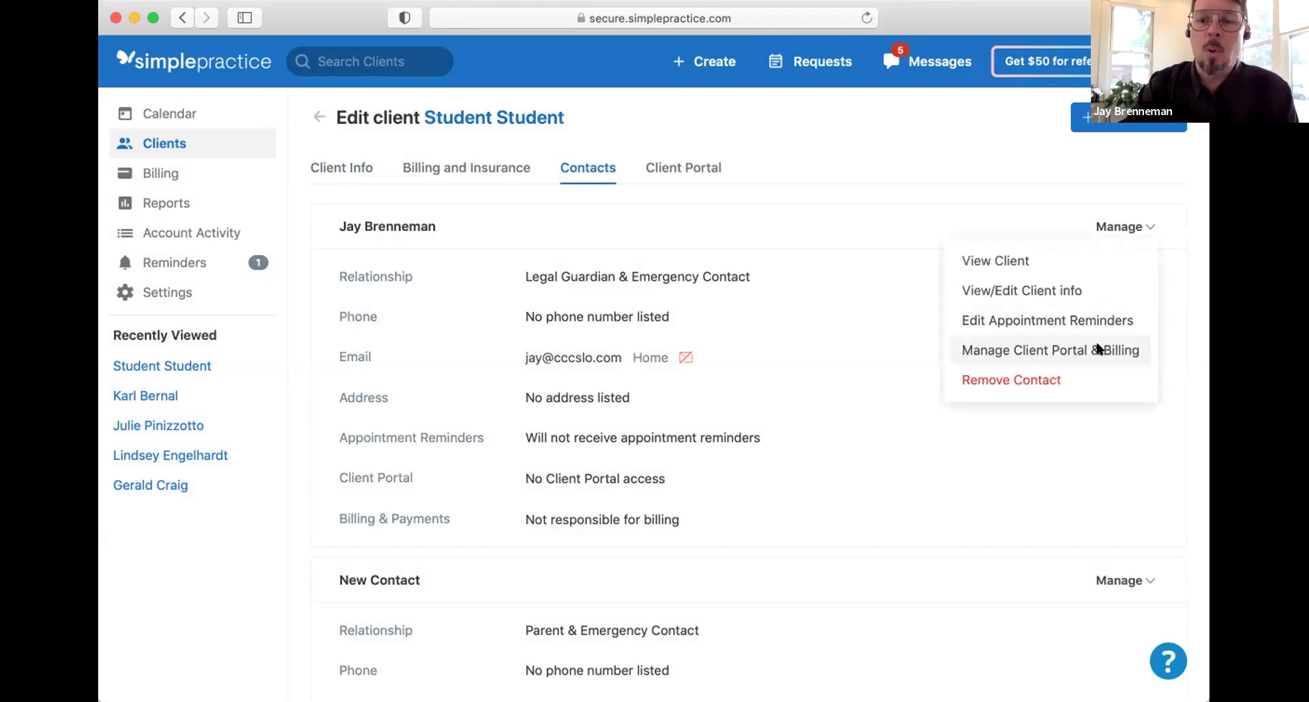
click(1099, 349)
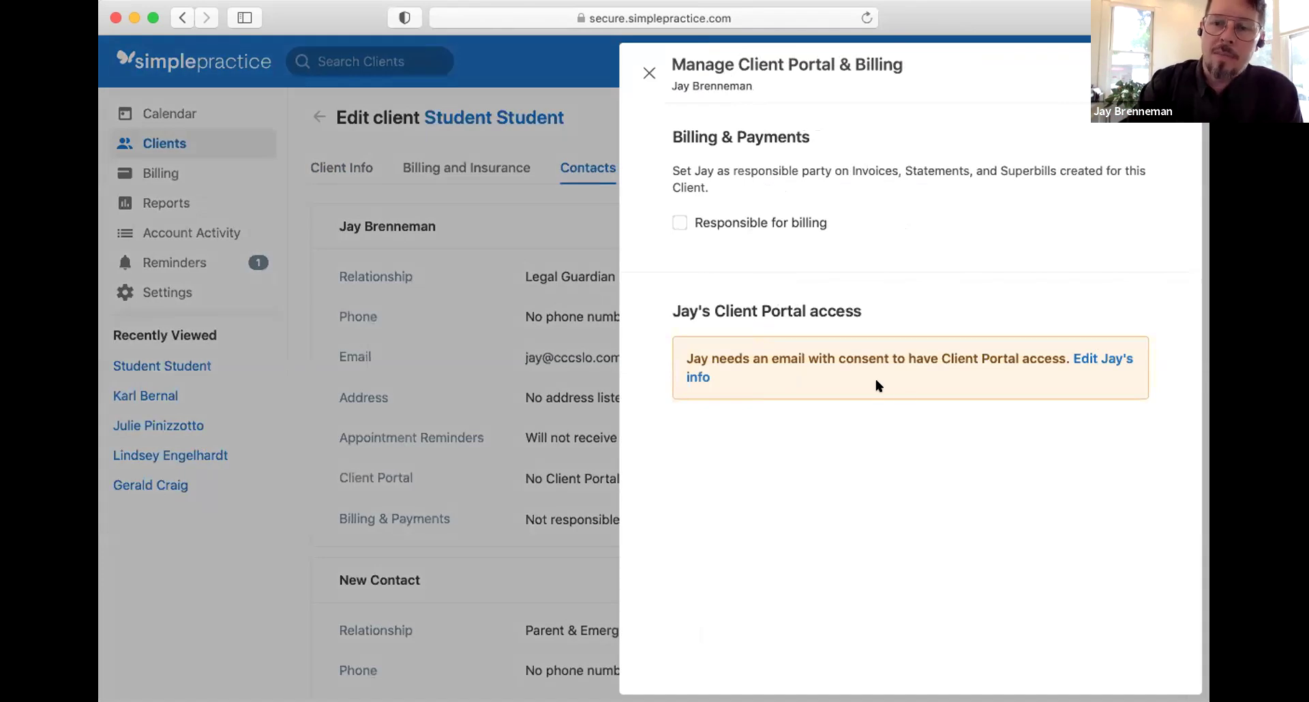
click(649, 72)
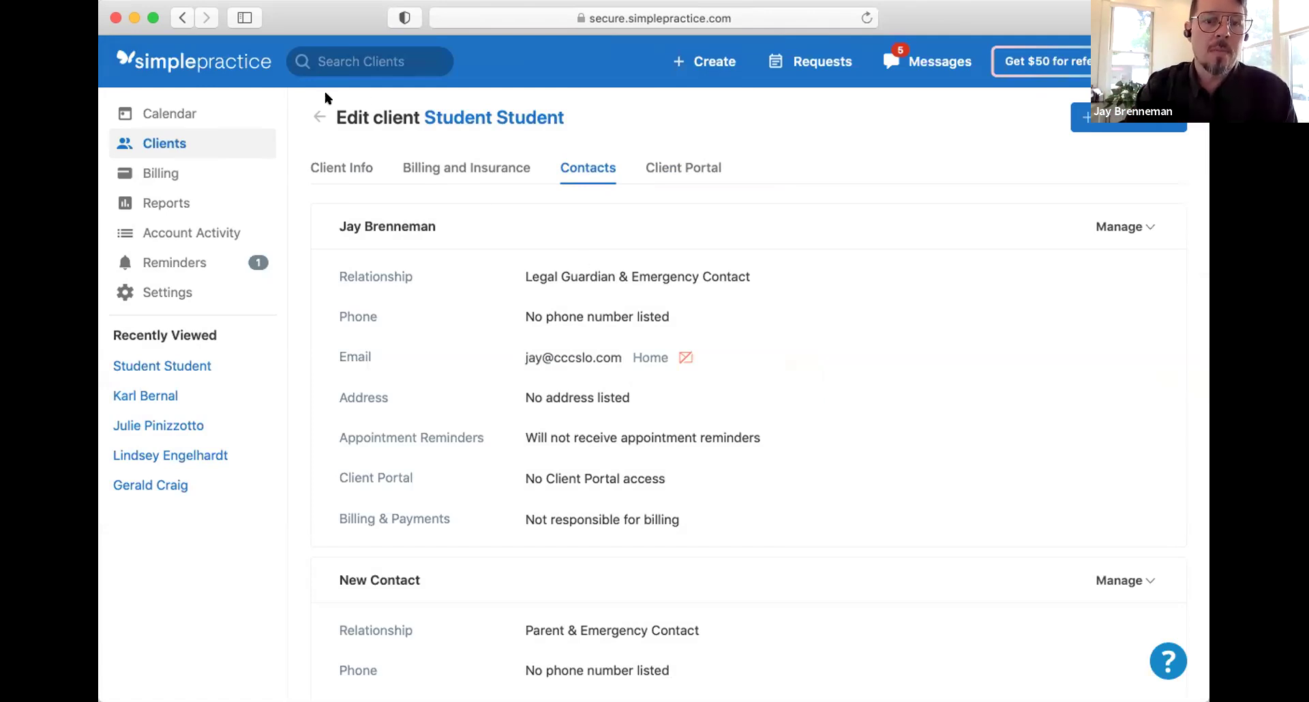
Step: From the student's overview, delete the Sliding Scale Individual/Couples/Family Intake Consent request under Shared With Client
click(315, 118)
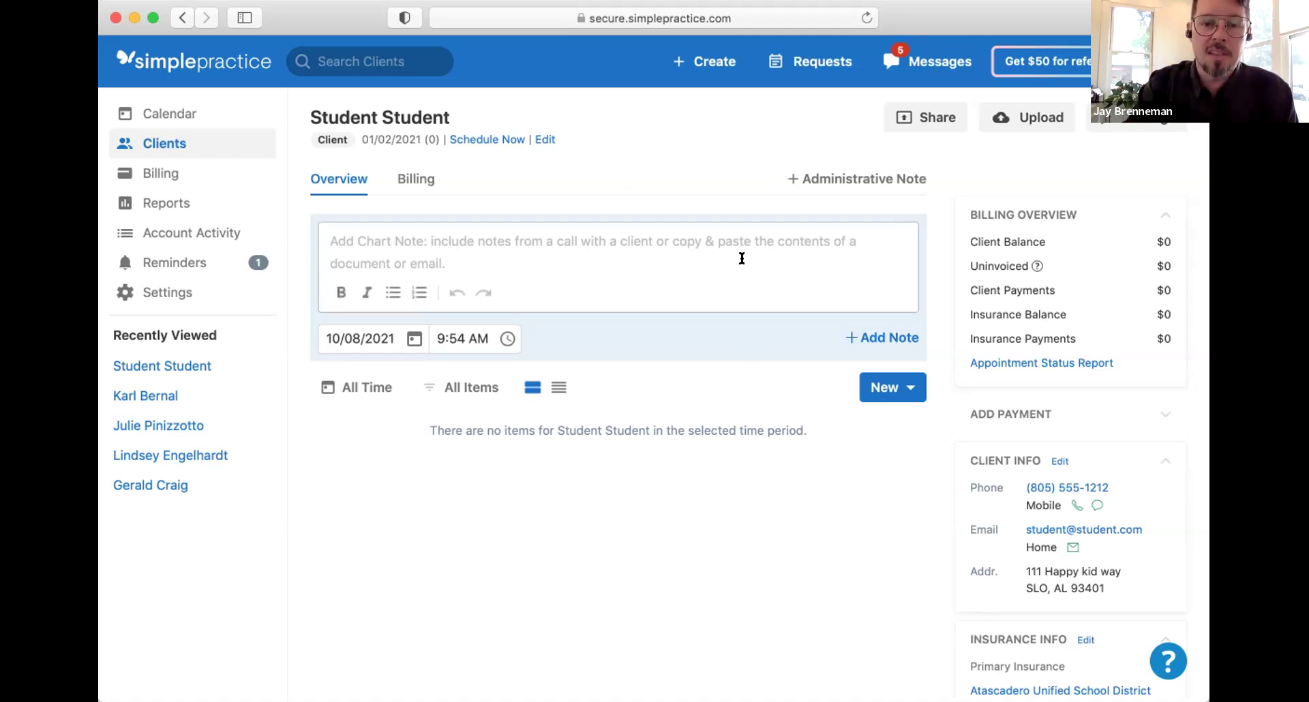
scroll(742, 259, up, 2)
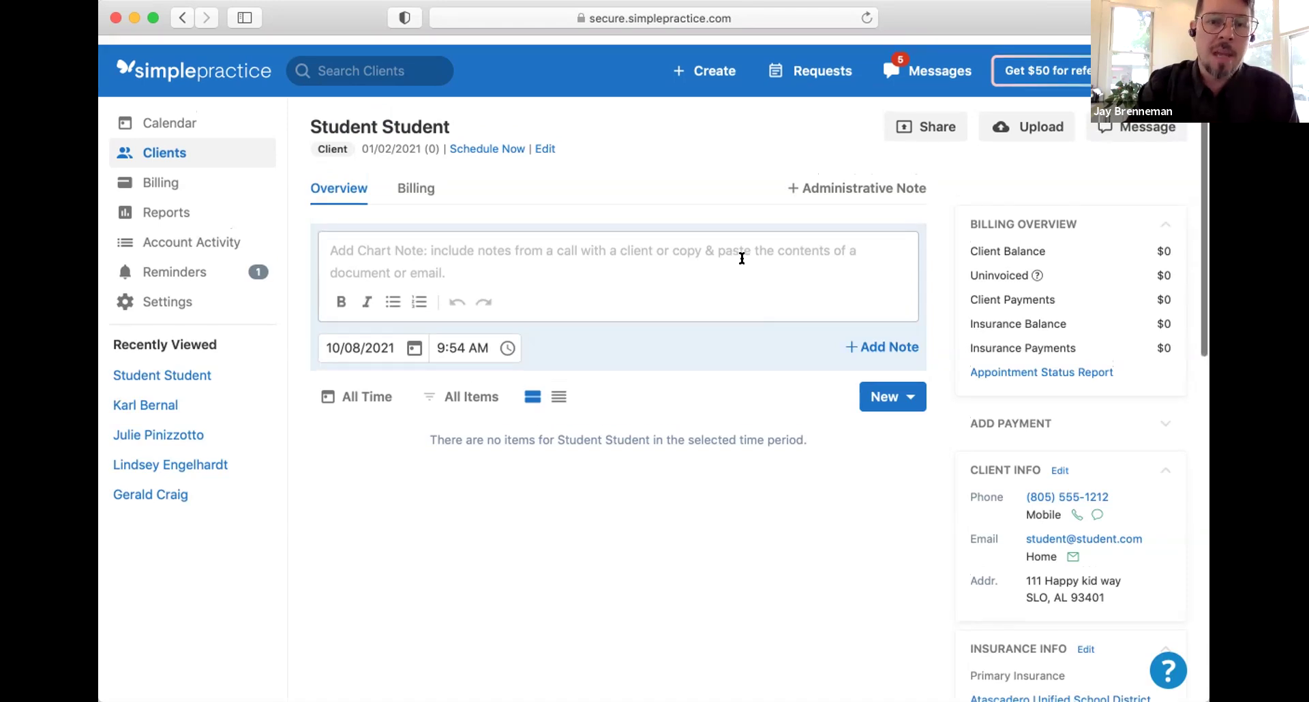
scroll(923, 294, down, 3)
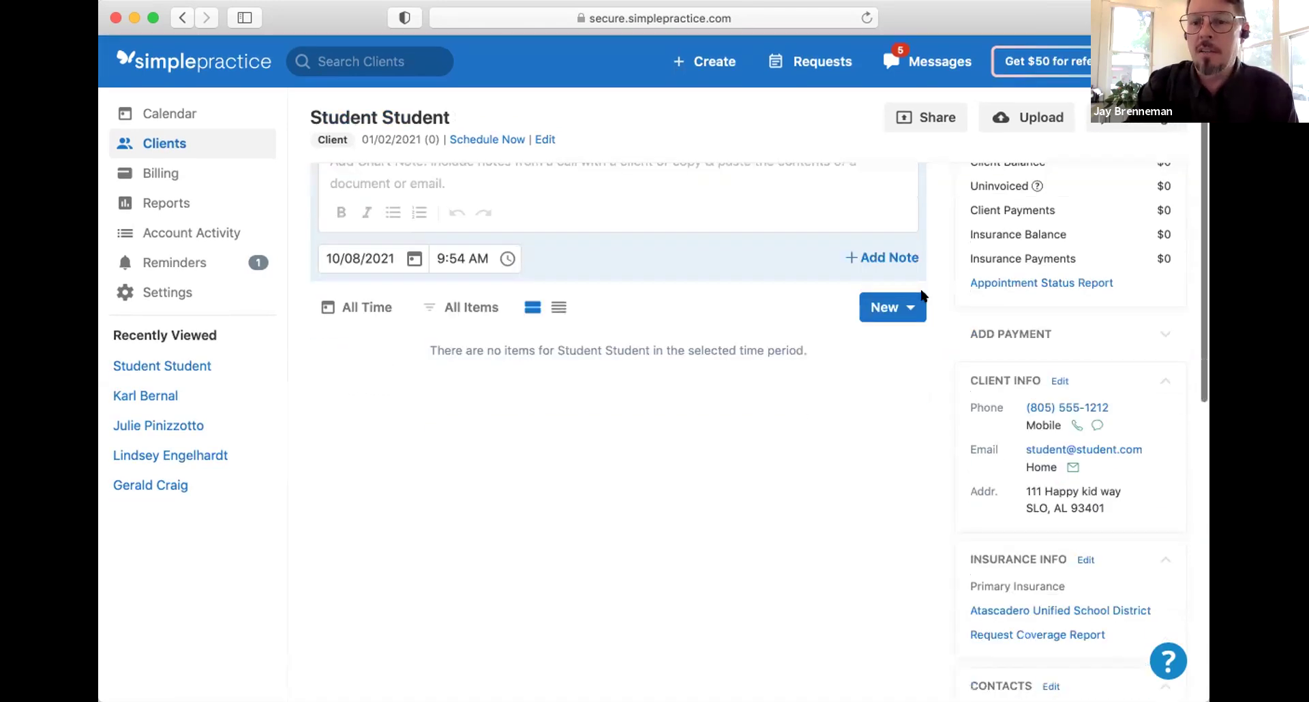
scroll(922, 295, down, 6)
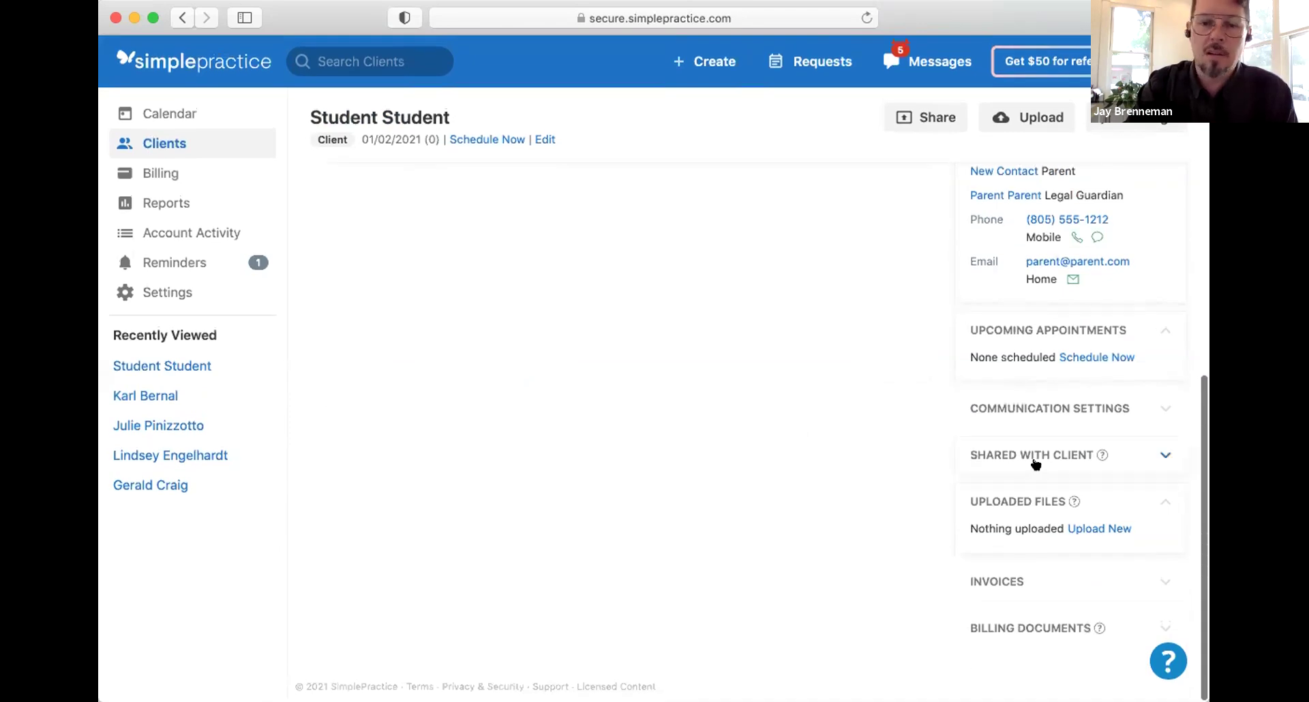
click(1164, 456)
scroll(894, 382, down, 2)
scroll(893, 382, down, 10)
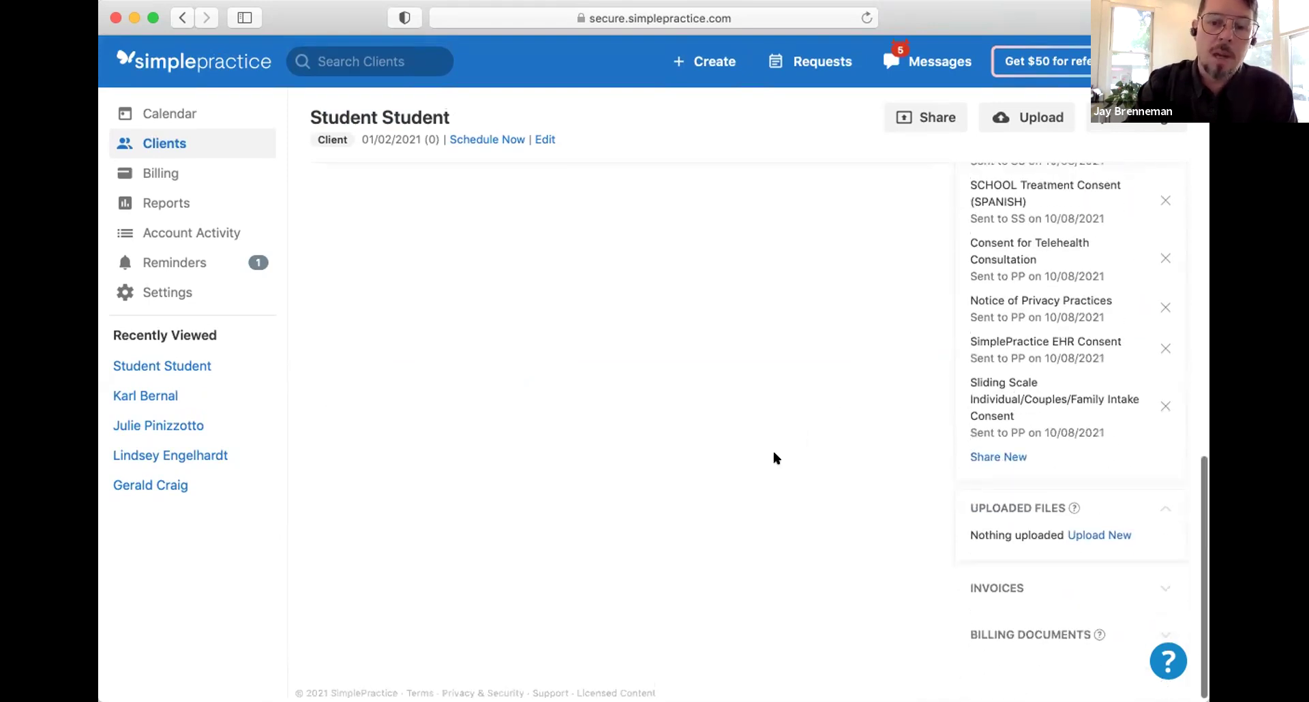
click(1165, 405)
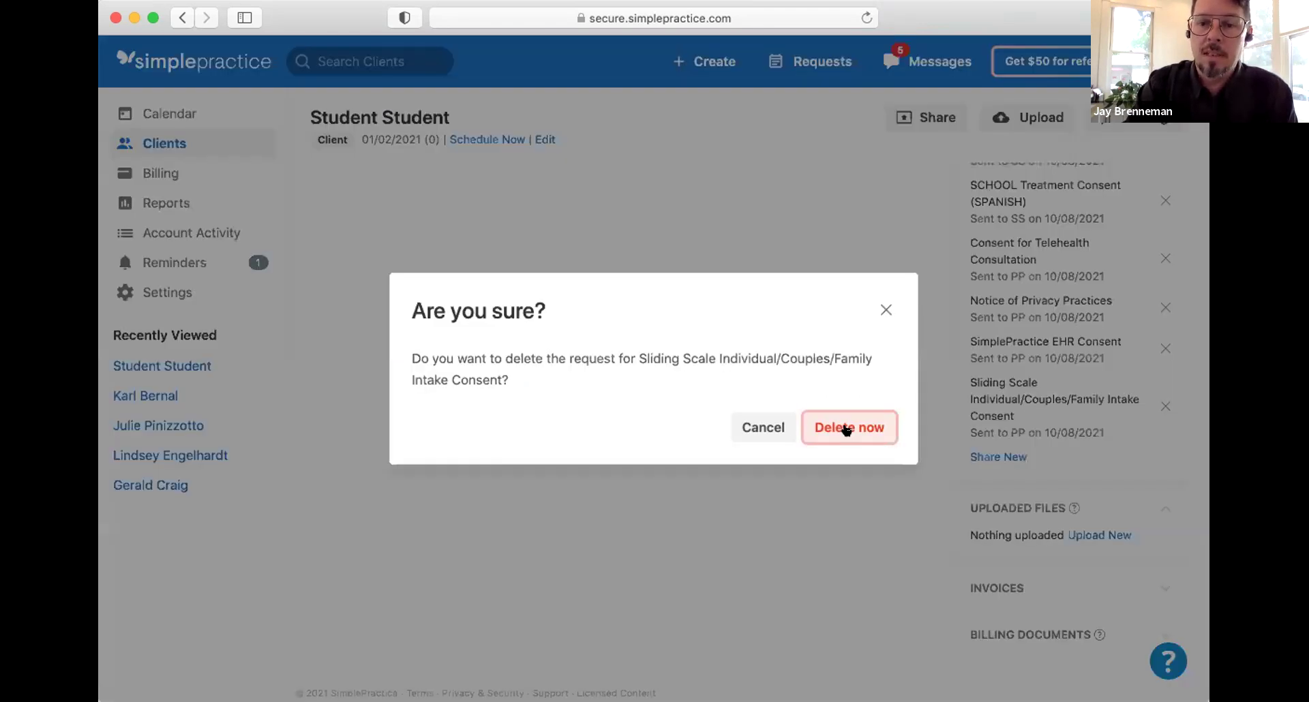
click(865, 428)
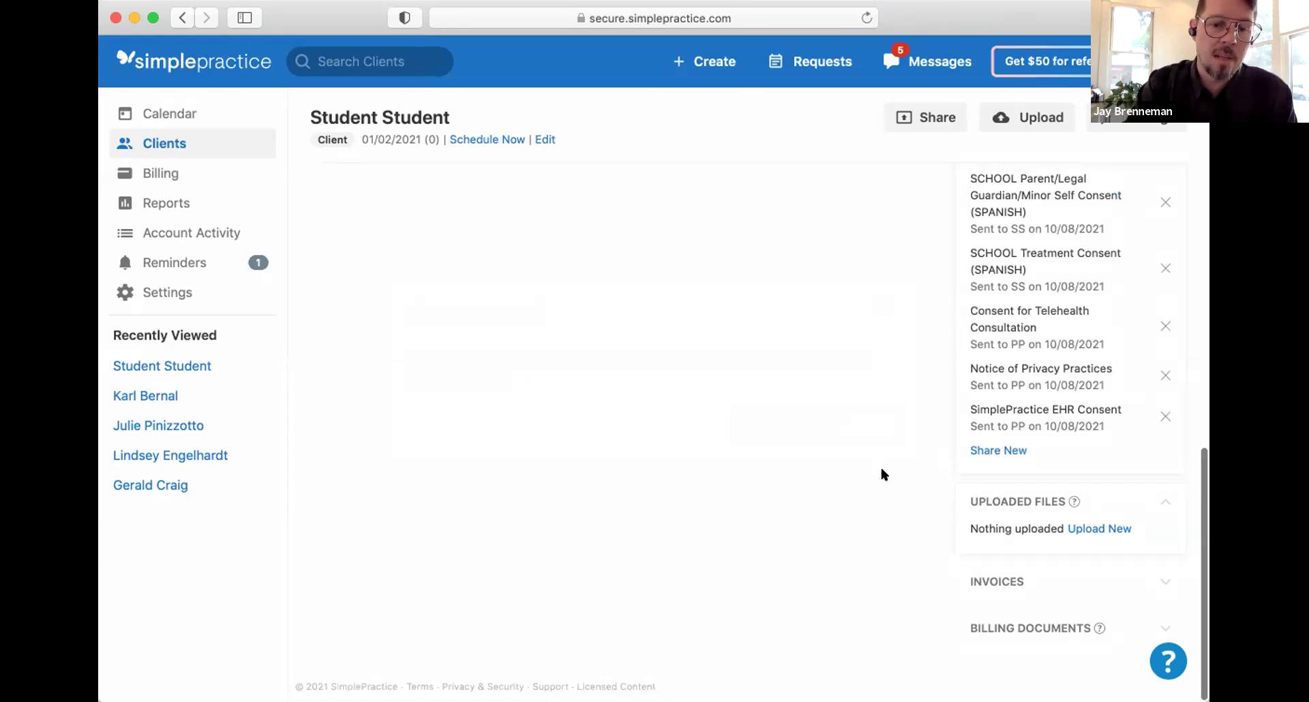
Step: Start a new share from the student's record with the parent as the only recipient
click(987, 450)
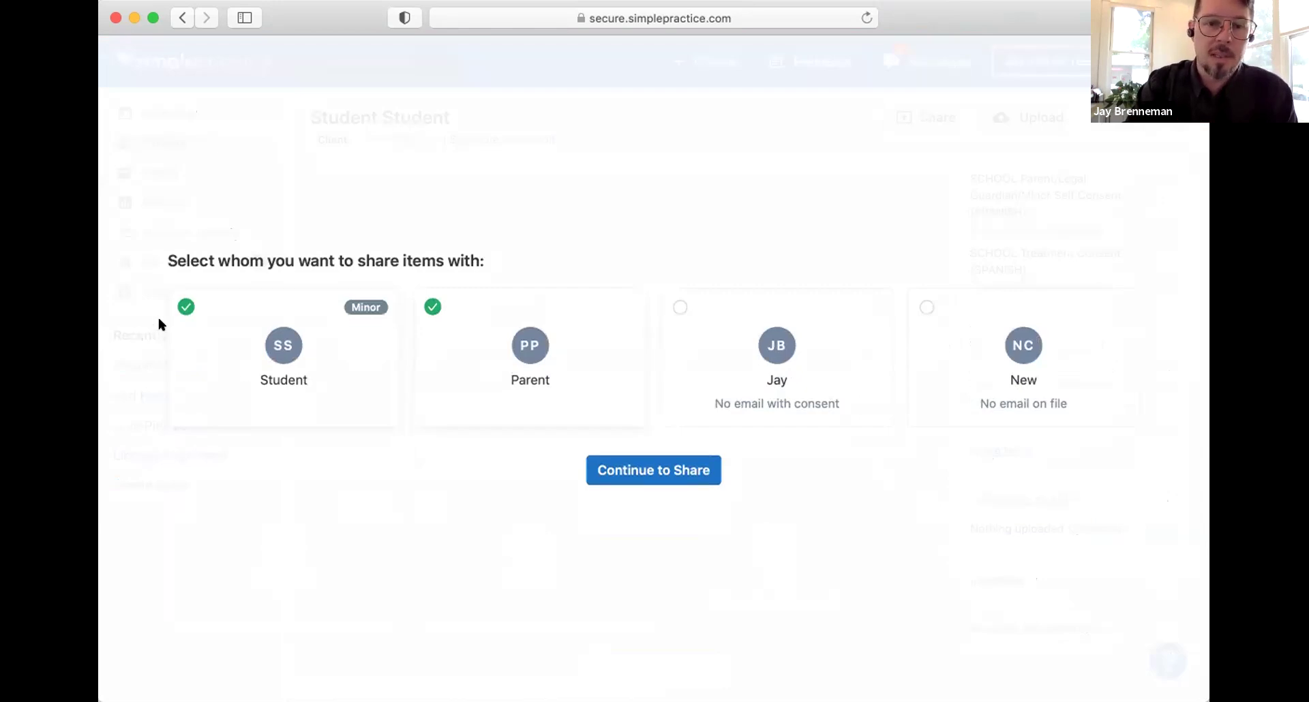
click(183, 310)
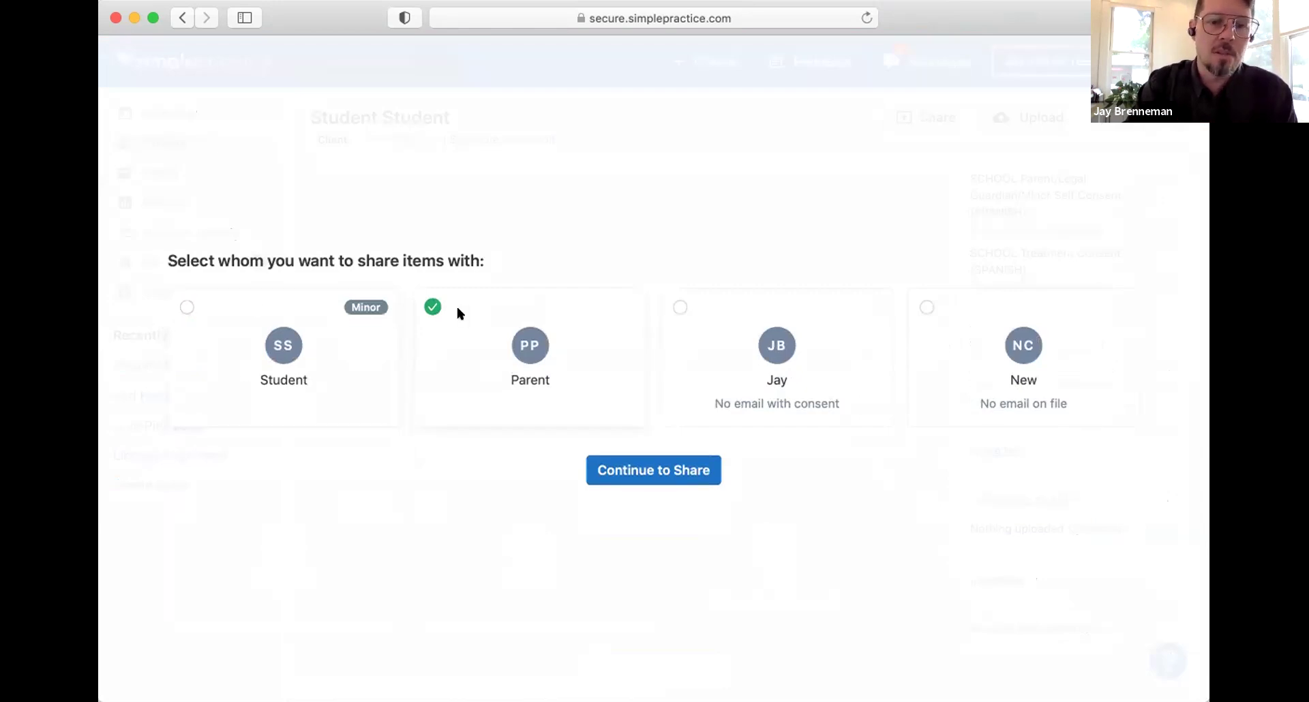
click(651, 470)
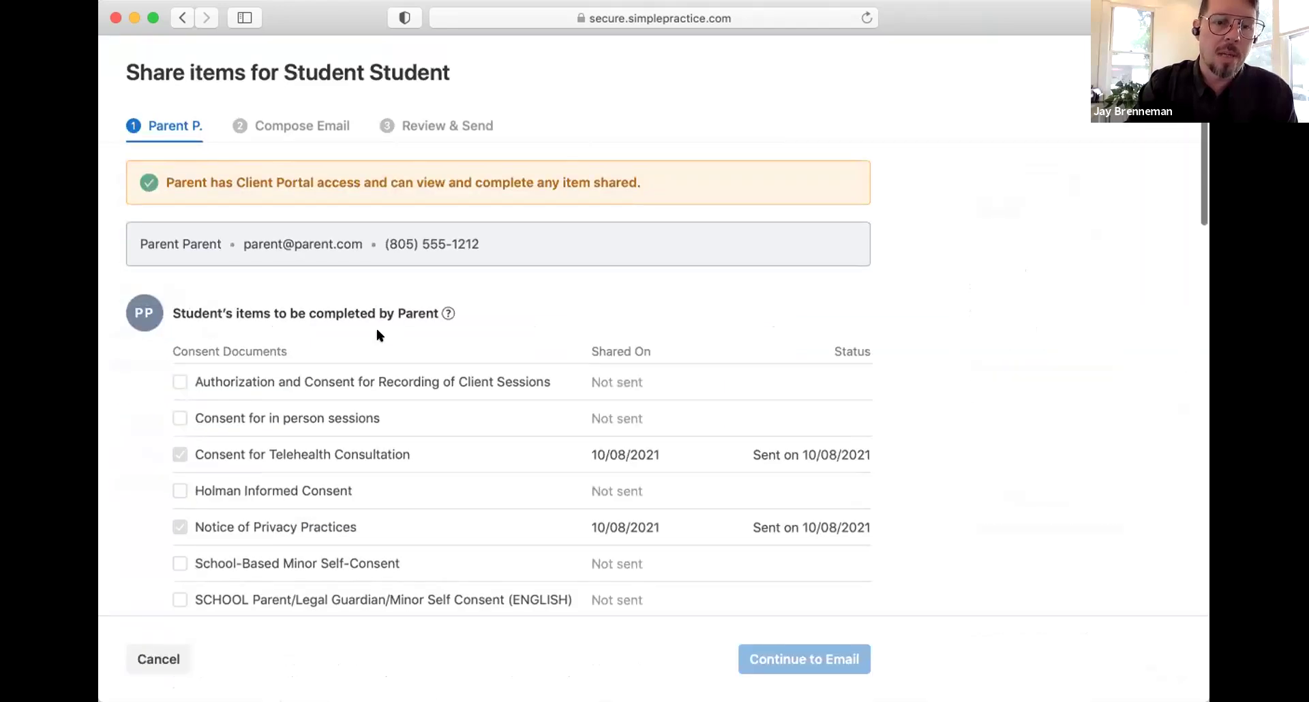
Step: Send the Sliding Scale Intake Consent and Sliding Scale Fee Agreement- $60.00 to the parent
scroll(375, 327, down, 10)
scroll(376, 331, down, 5)
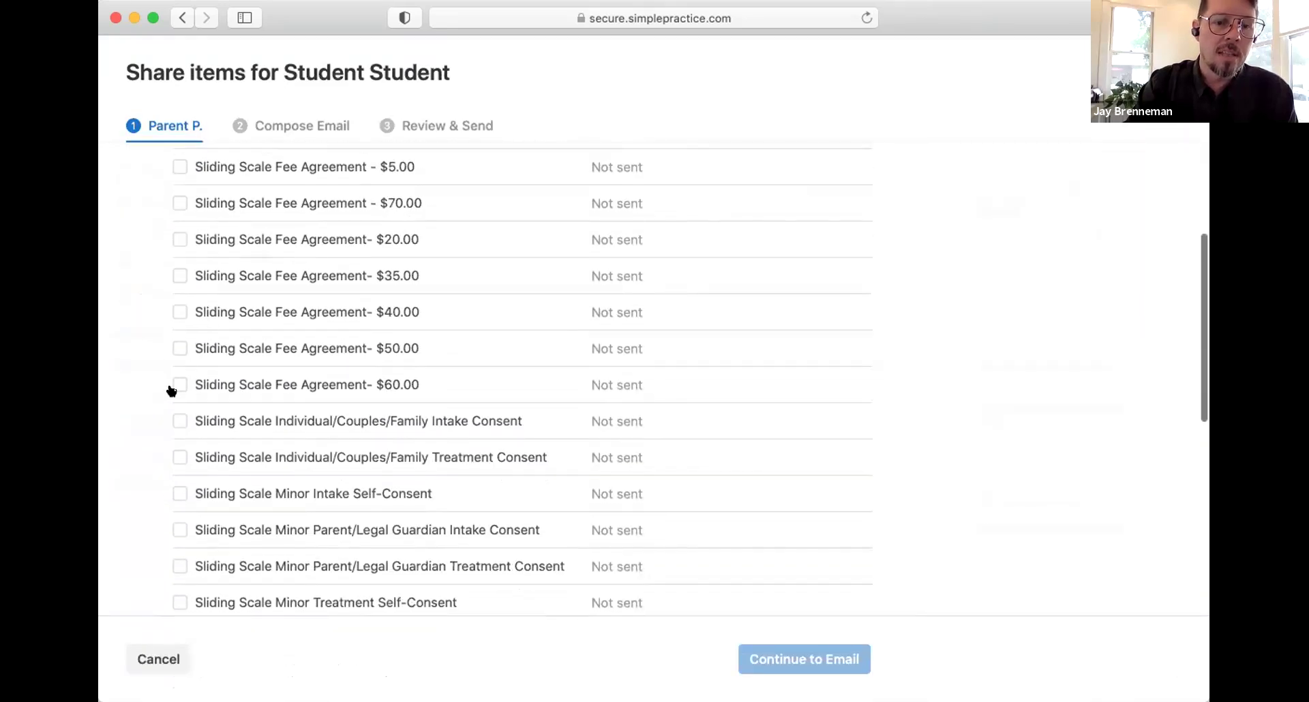
click(179, 385)
scroll(174, 409, up, 6)
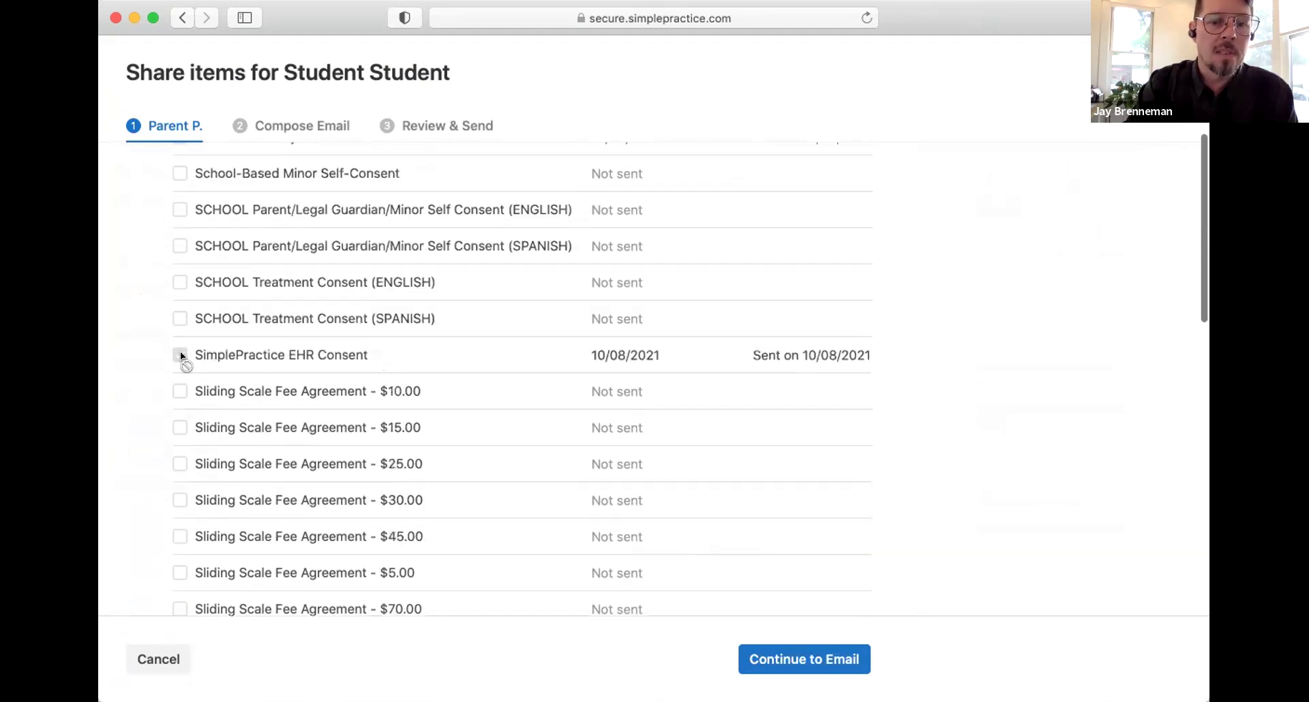
scroll(335, 381, down, 5)
scroll(335, 382, down, 10)
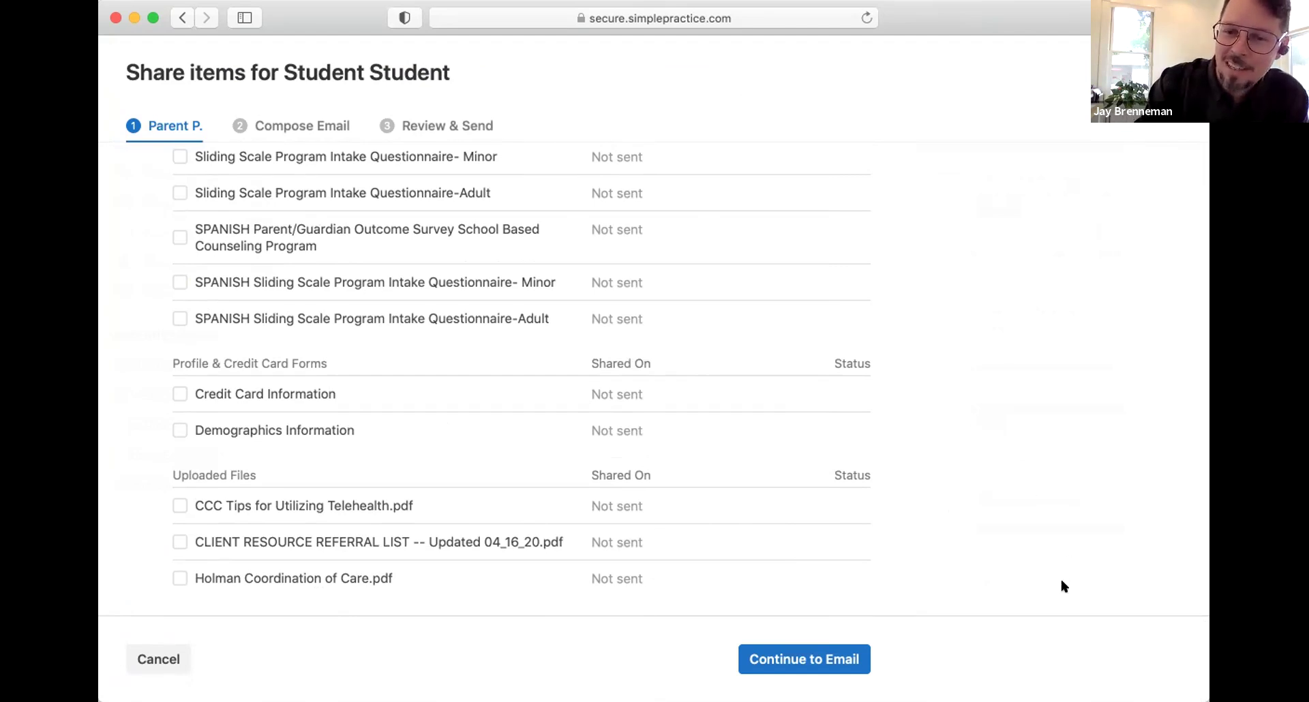
click(813, 658)
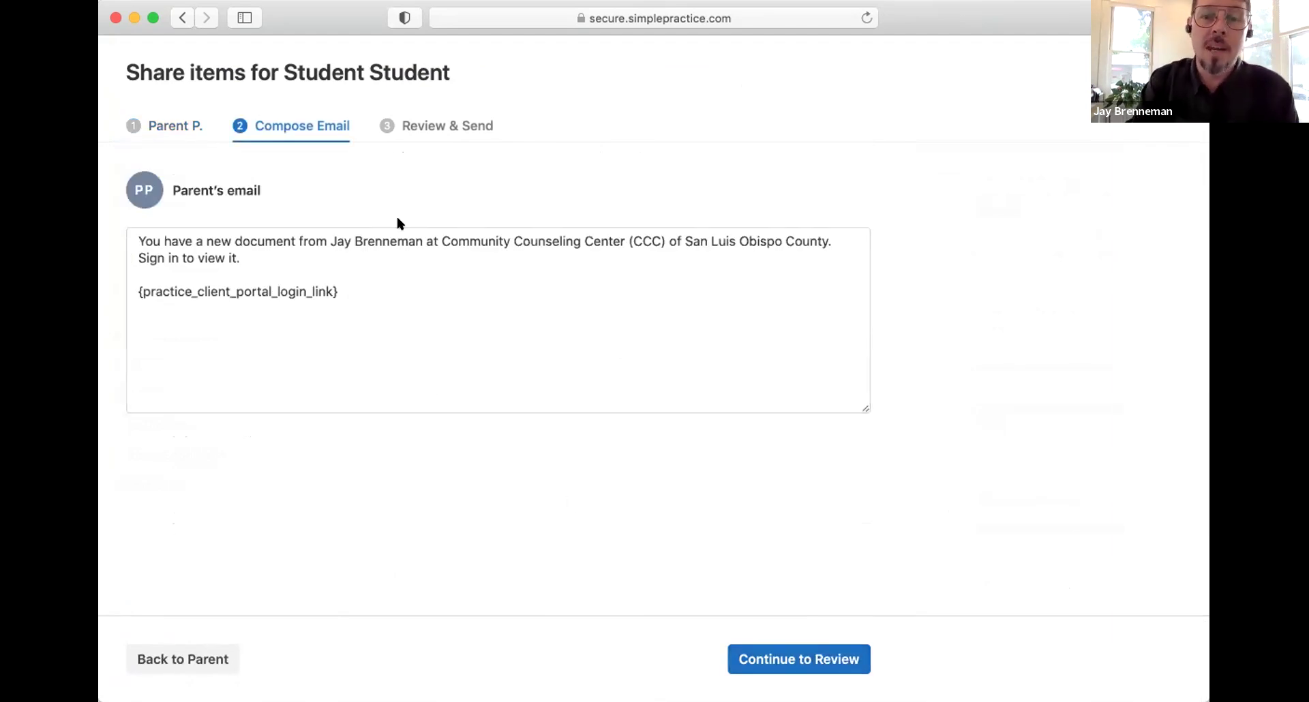
click(764, 669)
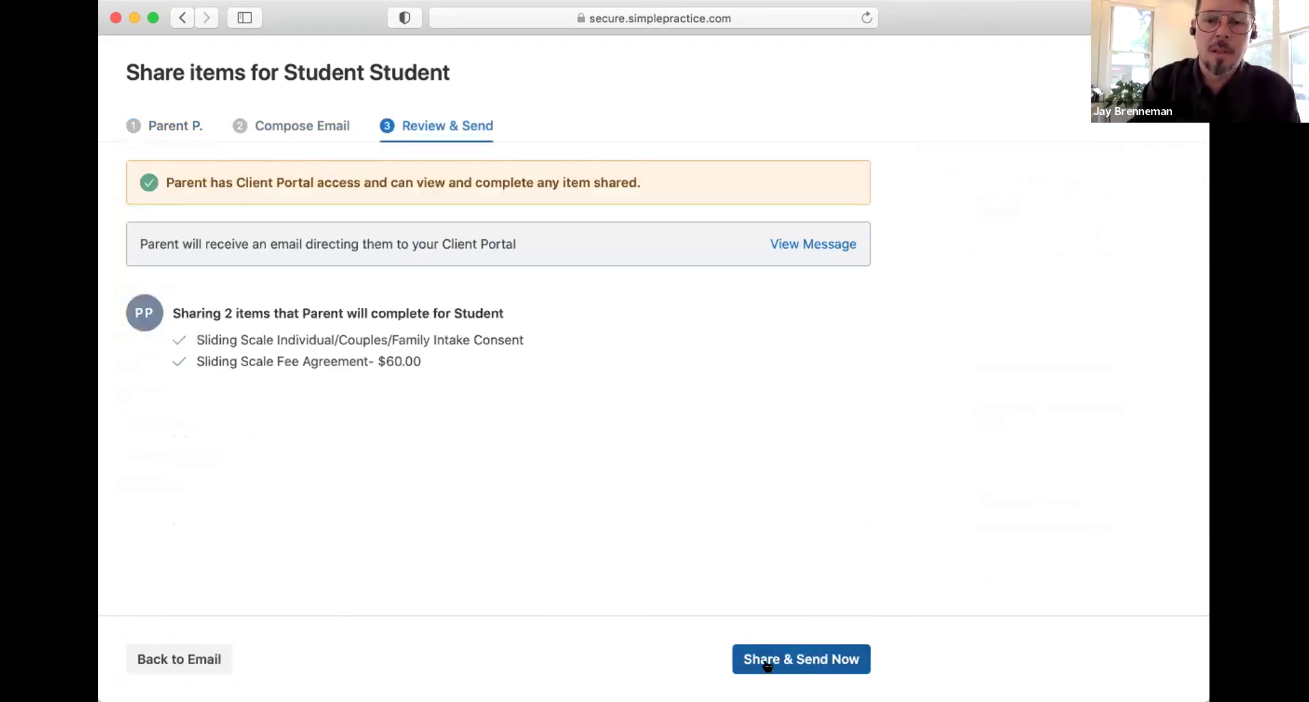
click(768, 665)
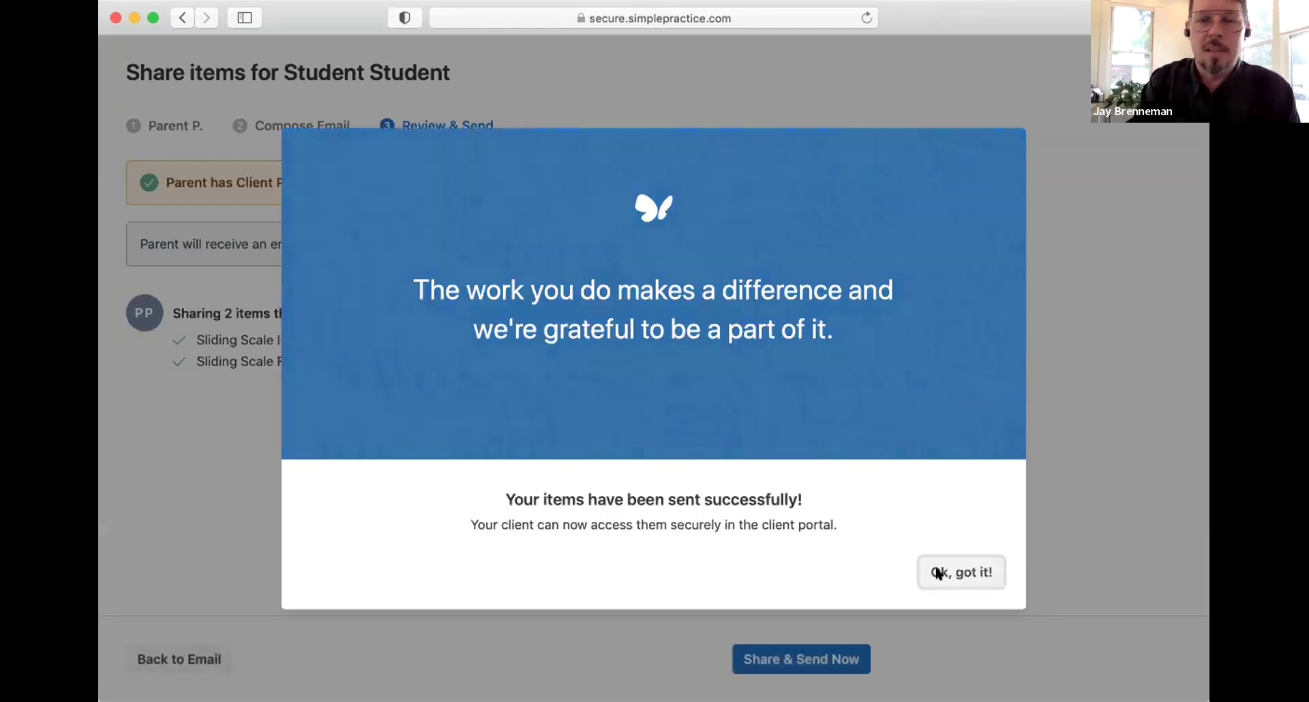
click(935, 572)
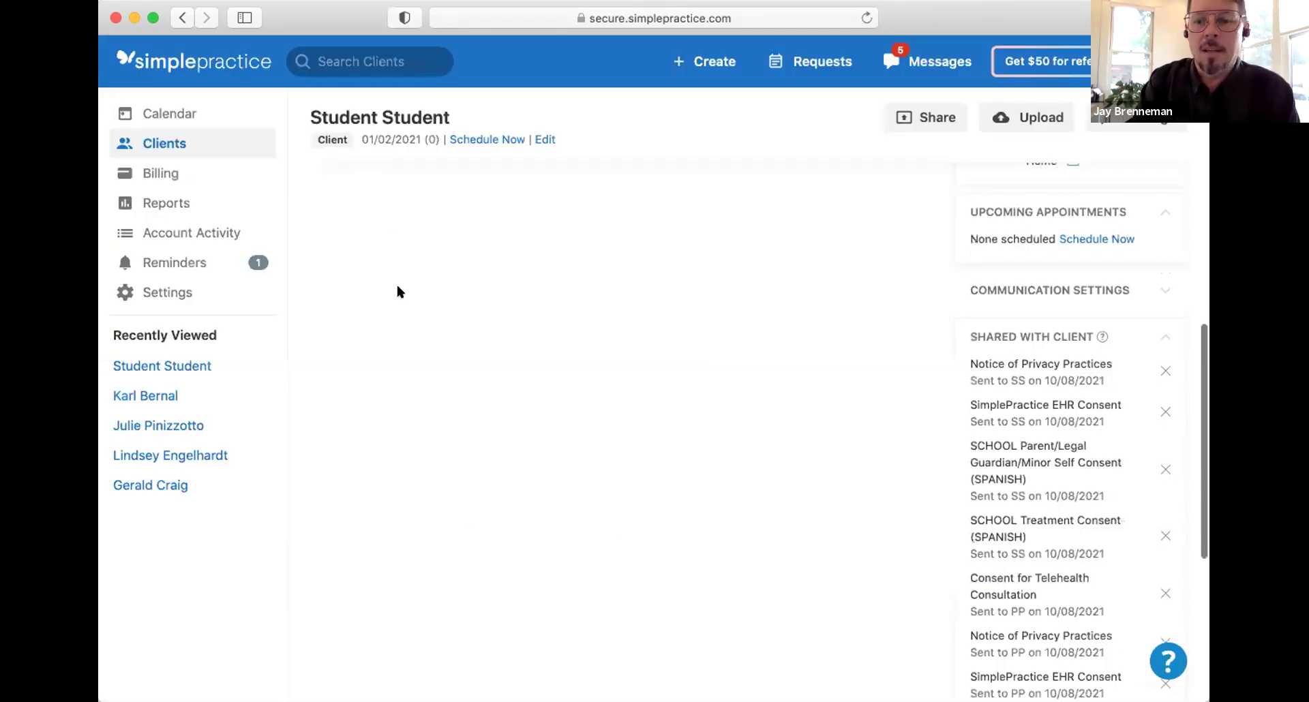
Step: Scroll the client sidebar down to the Uploaded Files section
scroll(399, 292, down, 3)
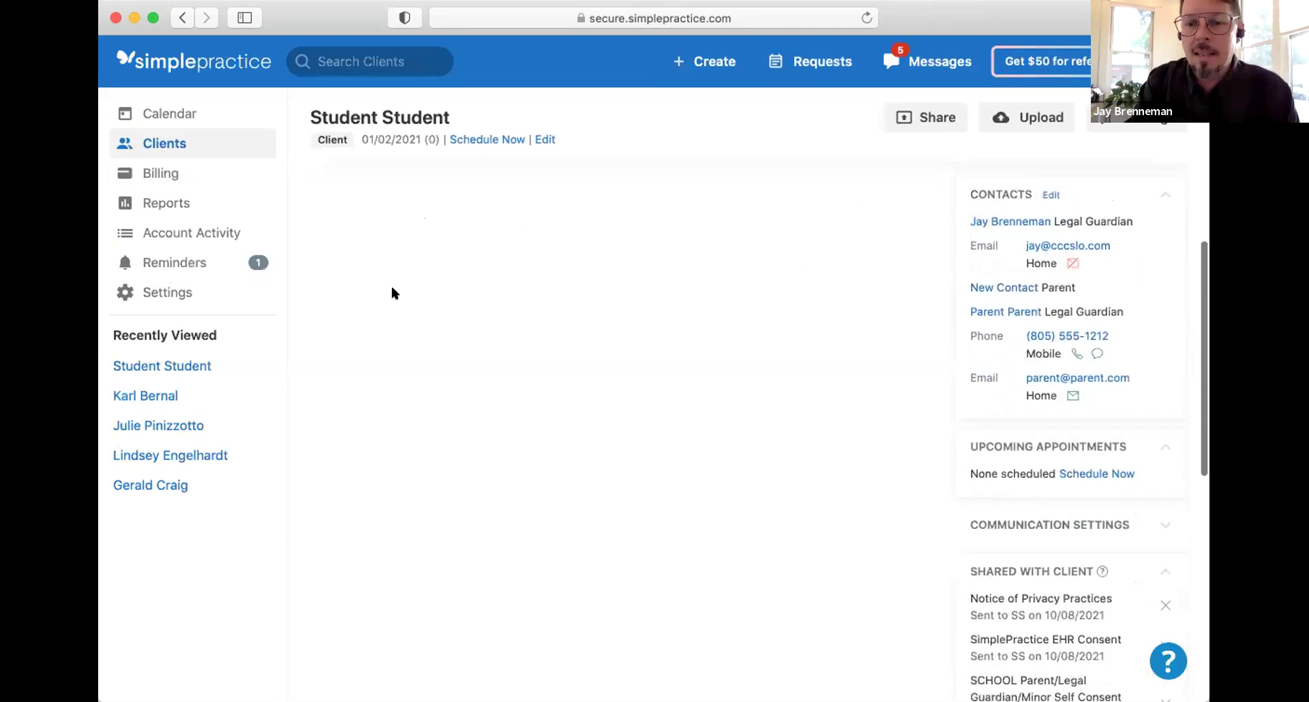
scroll(392, 293, down, 3)
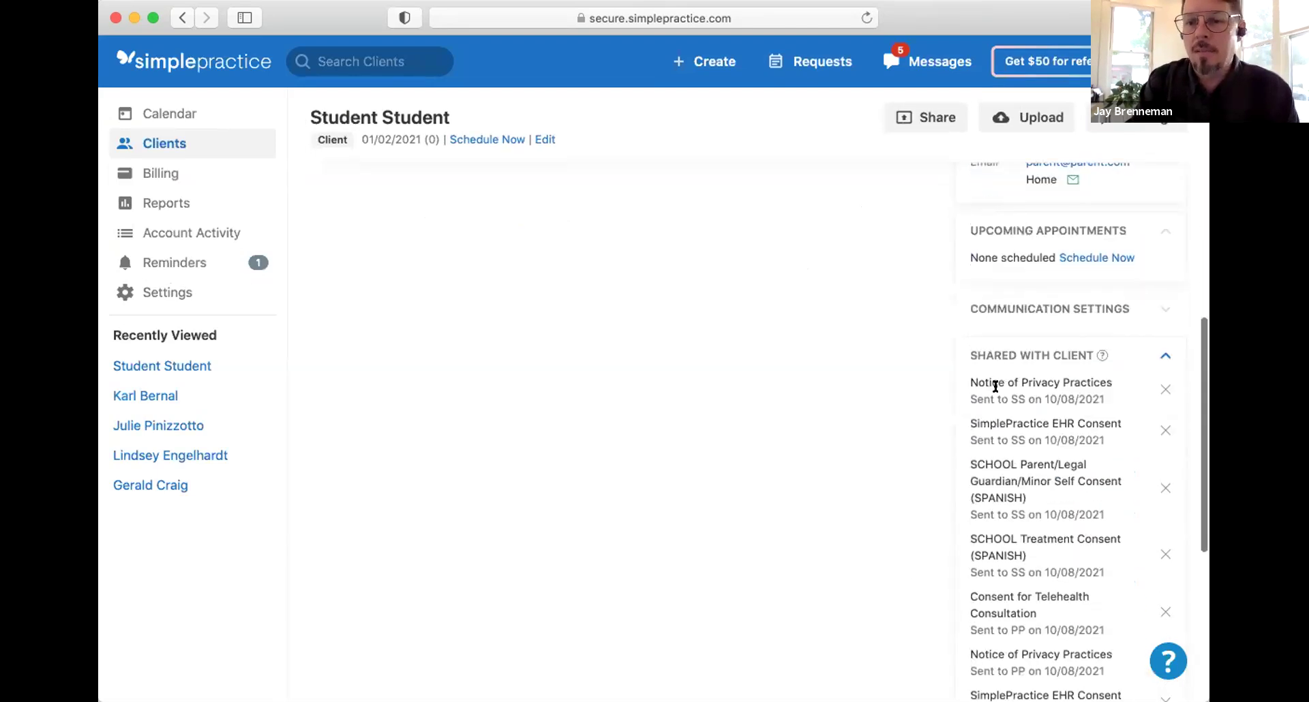
scroll(996, 387, down, 5)
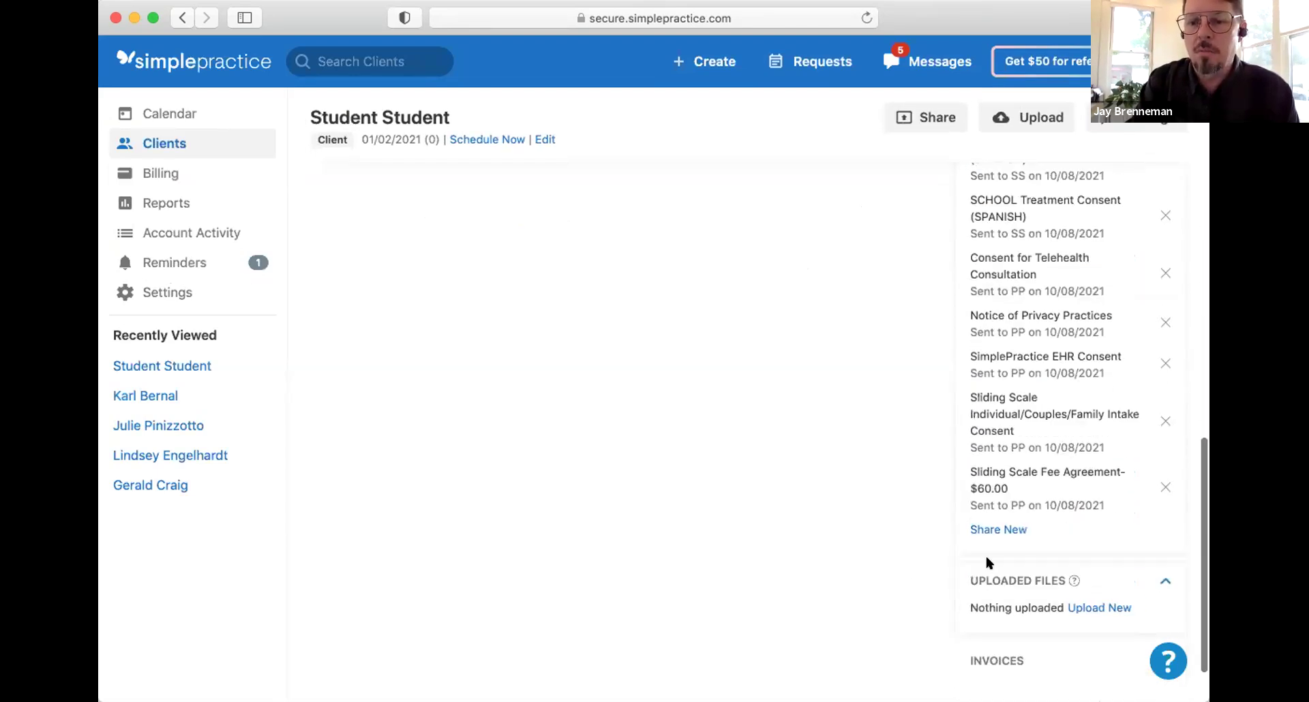
scroll(742, 365, up, 5)
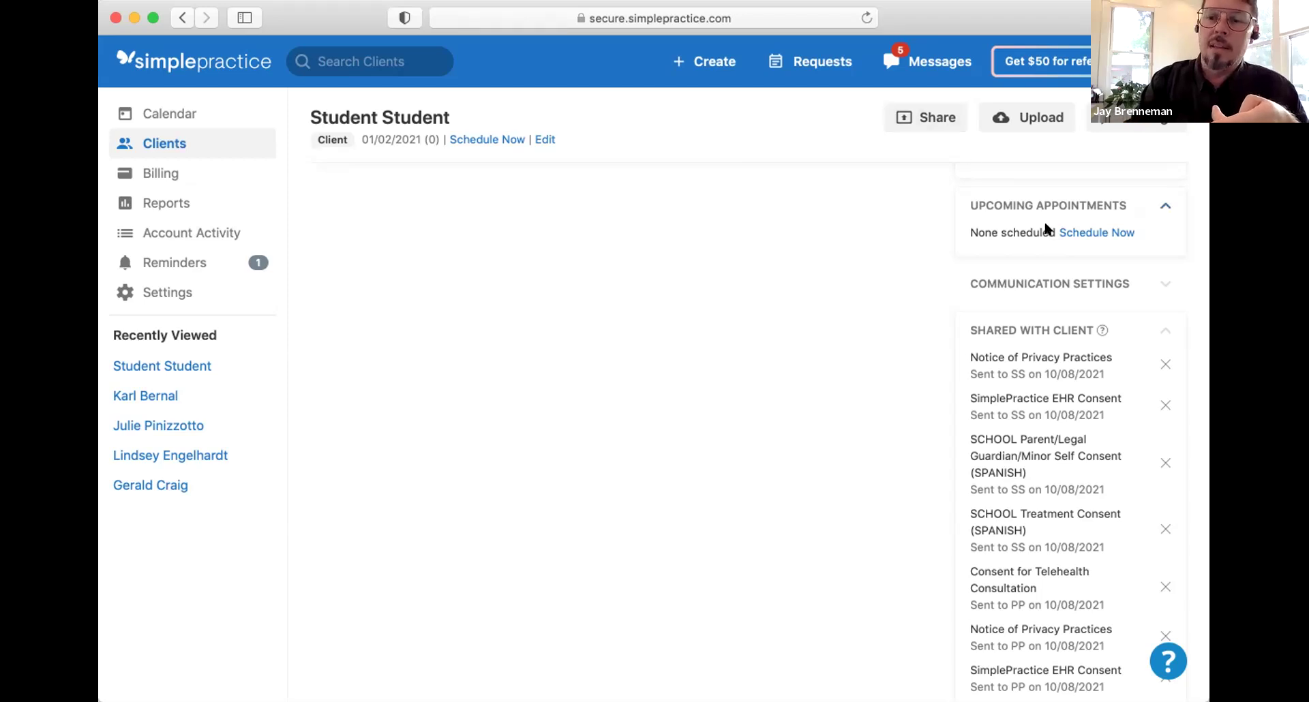
scroll(986, 382, down, 3)
scroll(986, 388, down, 5)
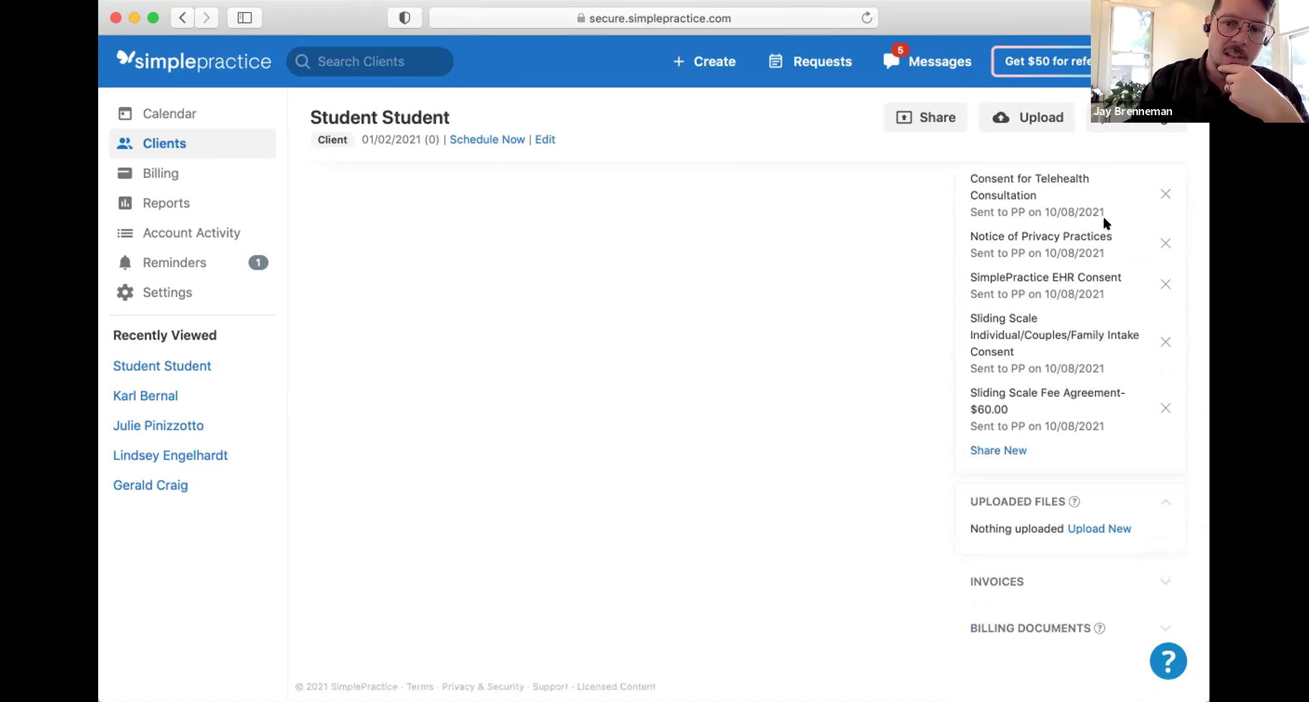
scroll(1093, 296, up, 4)
scroll(1093, 304, down, 4)
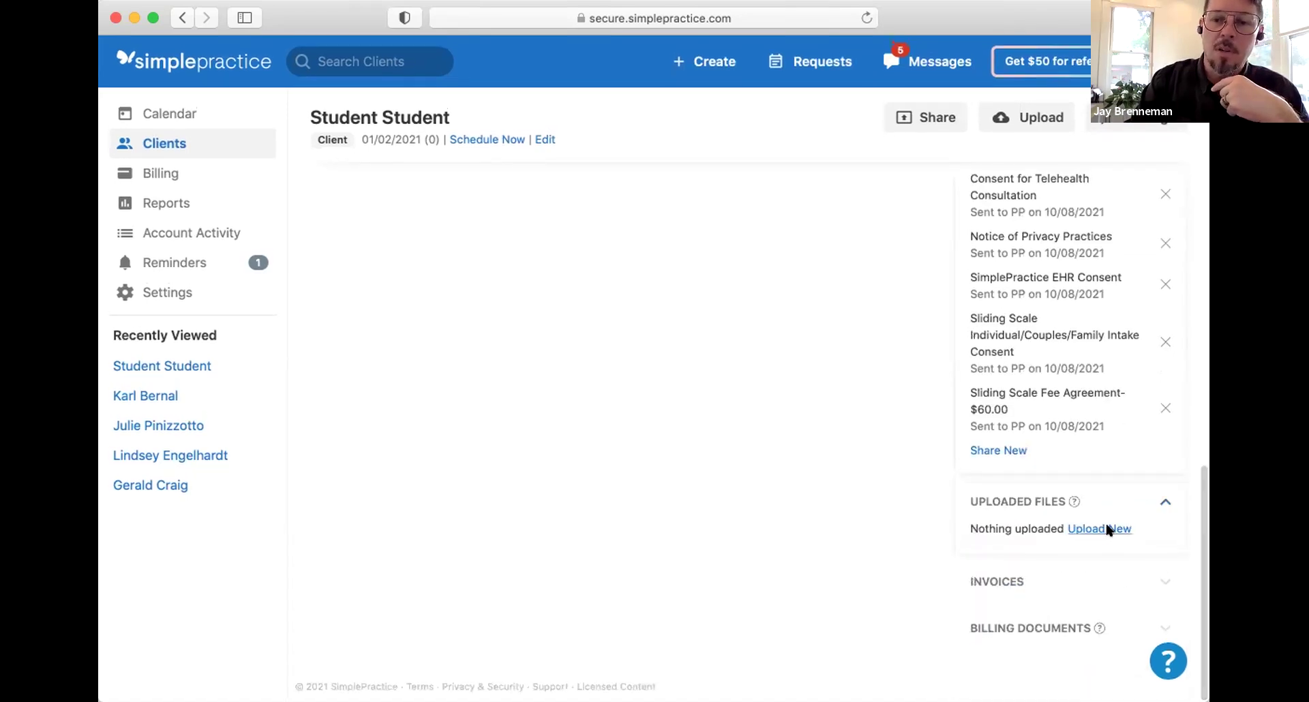
Step: Open the upload file chooser, browse the Desktop, then cancel without uploading anything
click(1105, 529)
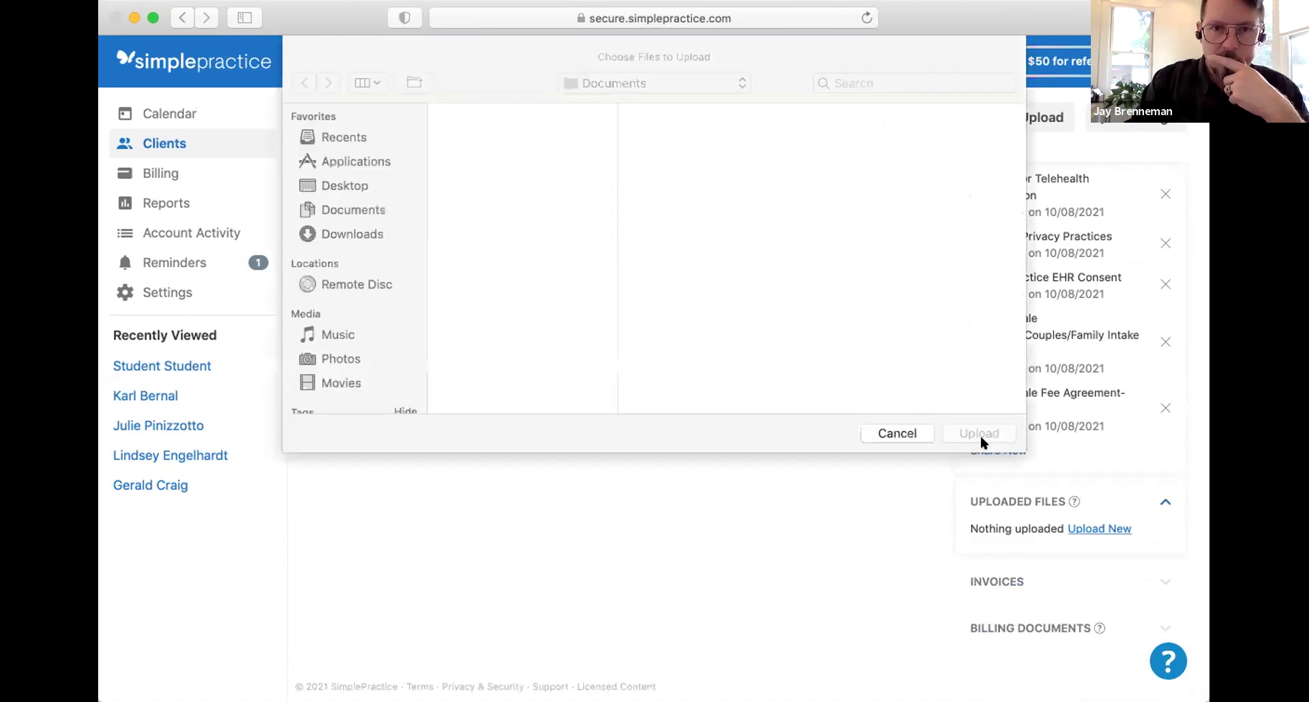
click(347, 182)
scroll(575, 327, down, 2)
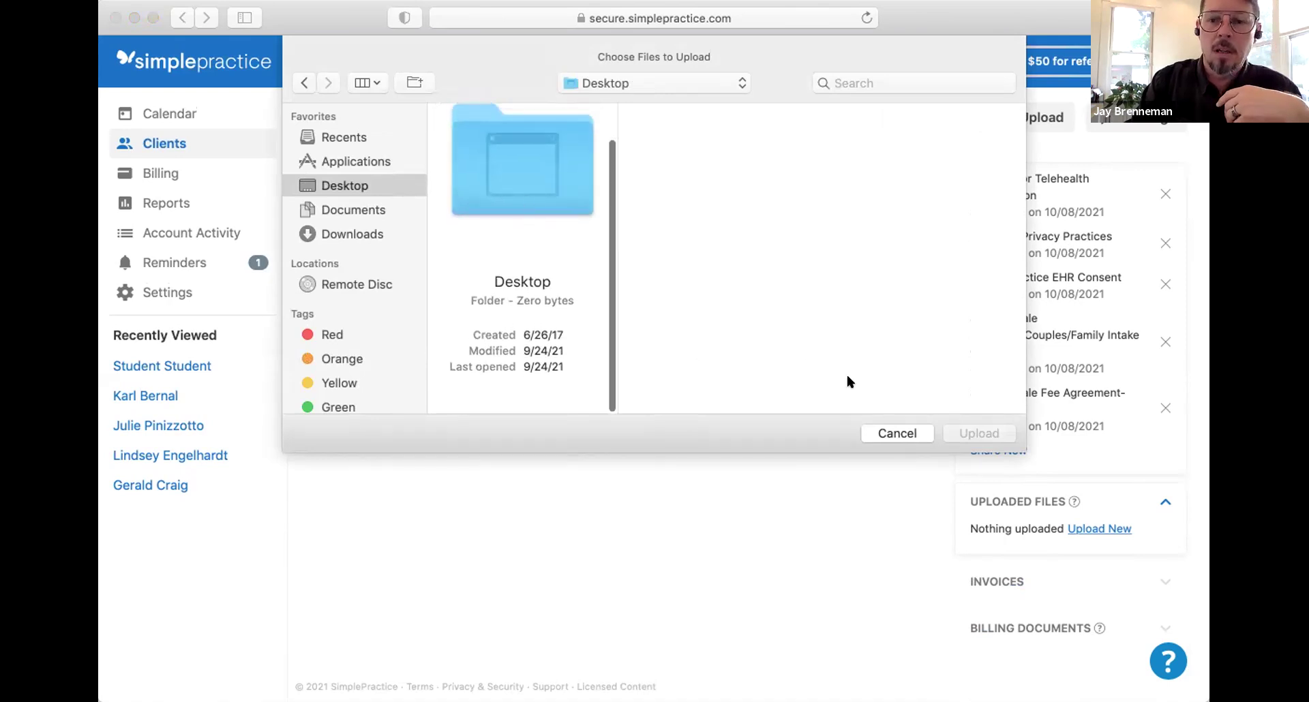
click(880, 431)
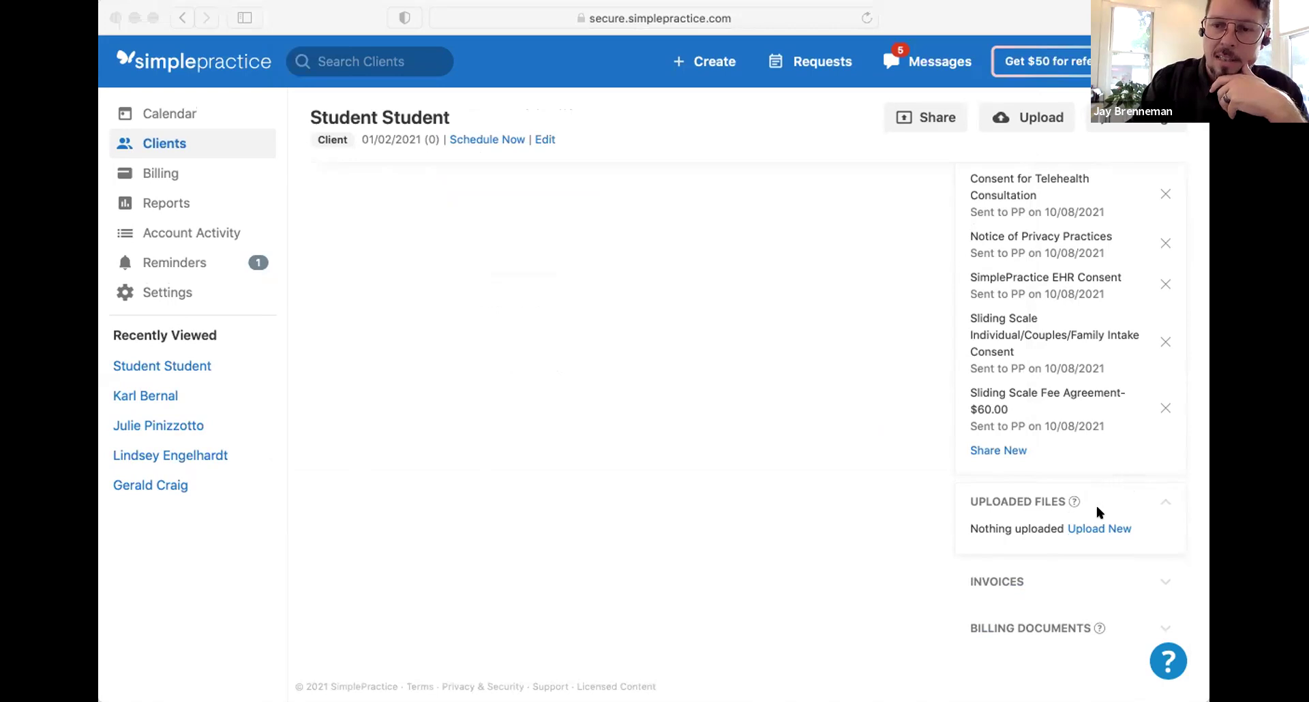
click(1059, 513)
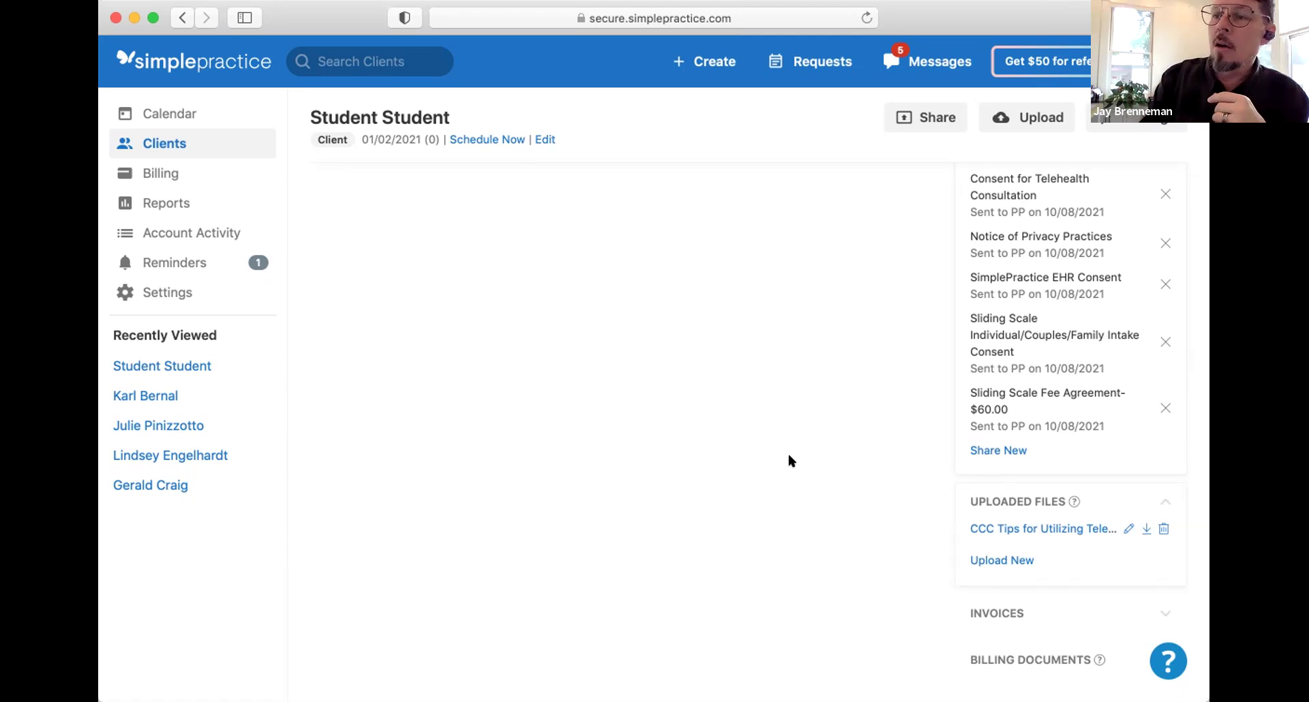
Step: Scroll the client page to Uploaded Files to drop in the CCC Tips for Utilizing Telehealth PDF
scroll(789, 456, down, 2)
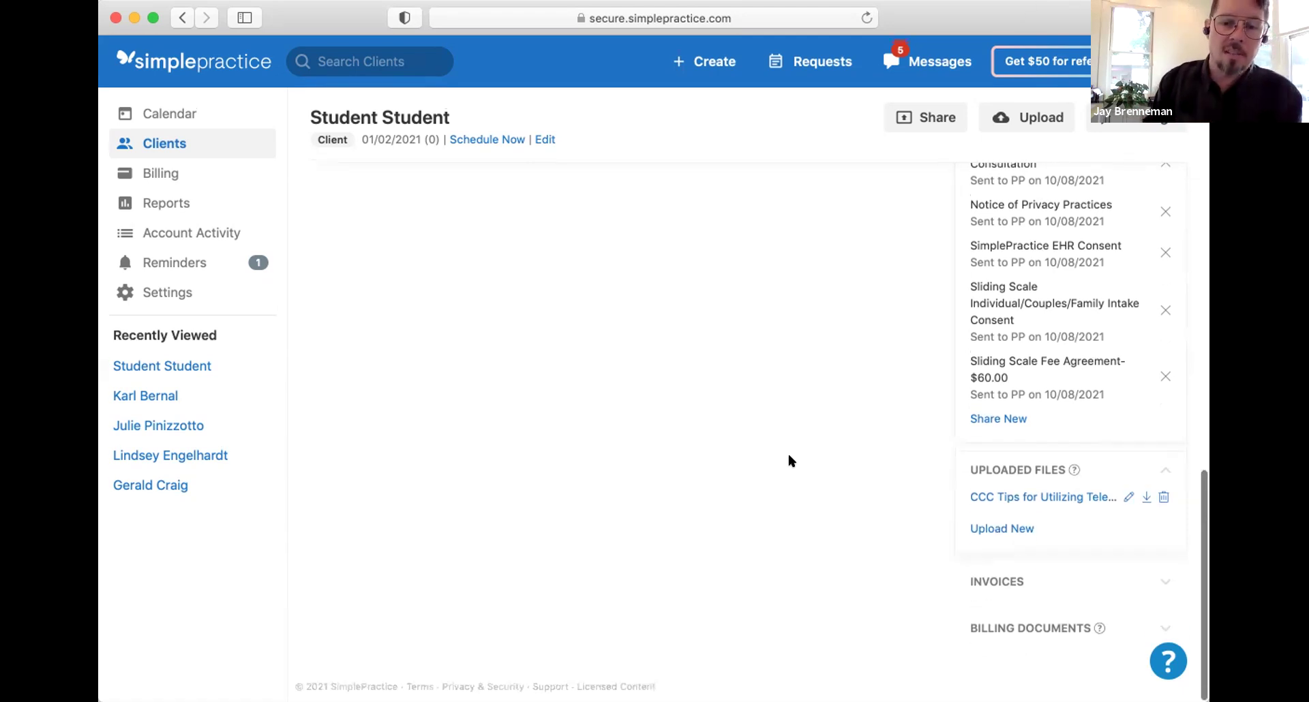